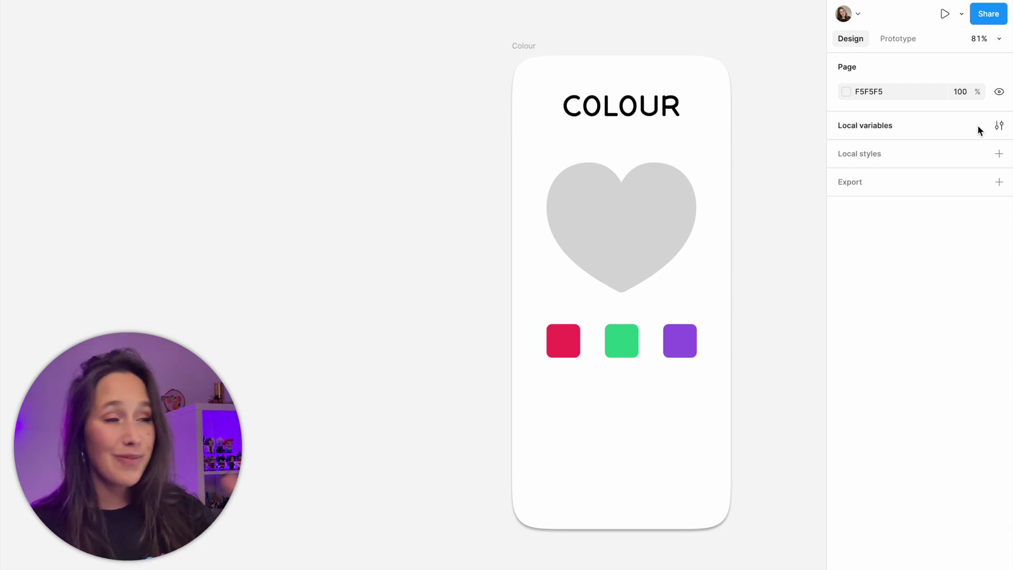
Create a local color variable named heartColour with the value D9D9D9
click(1000, 126)
click(828, 267)
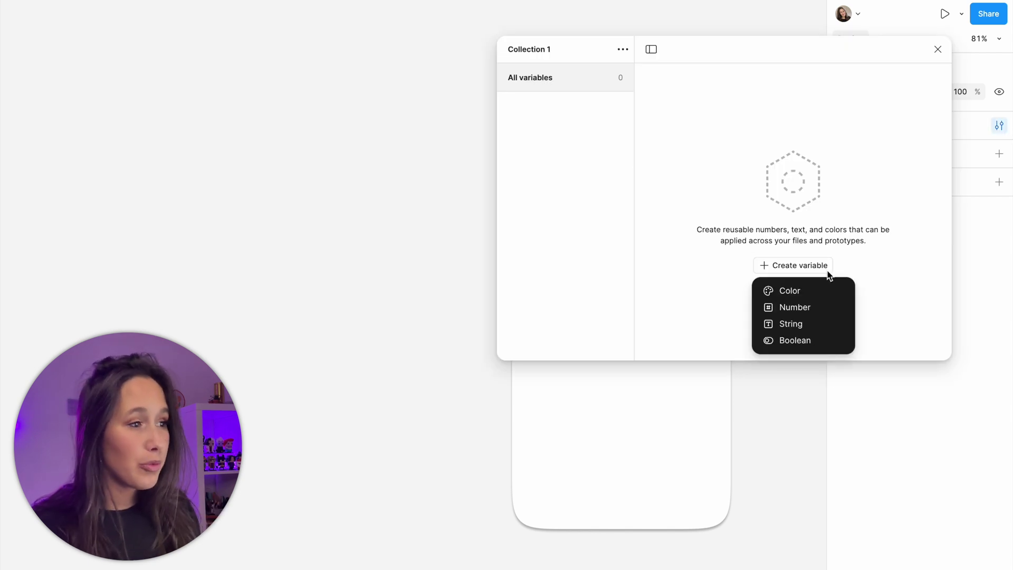
click(818, 291)
text(heartColour)
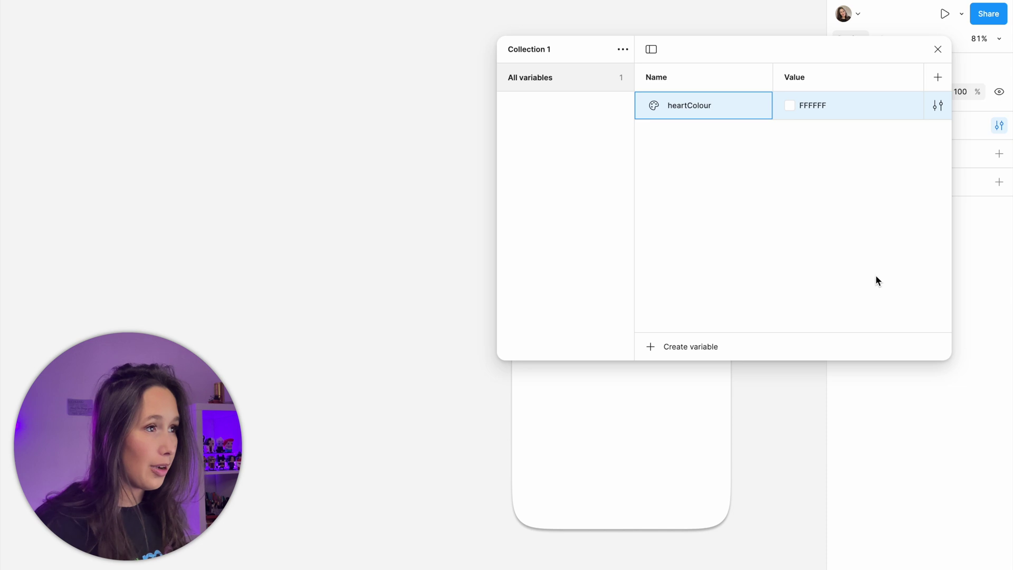
click(806, 106)
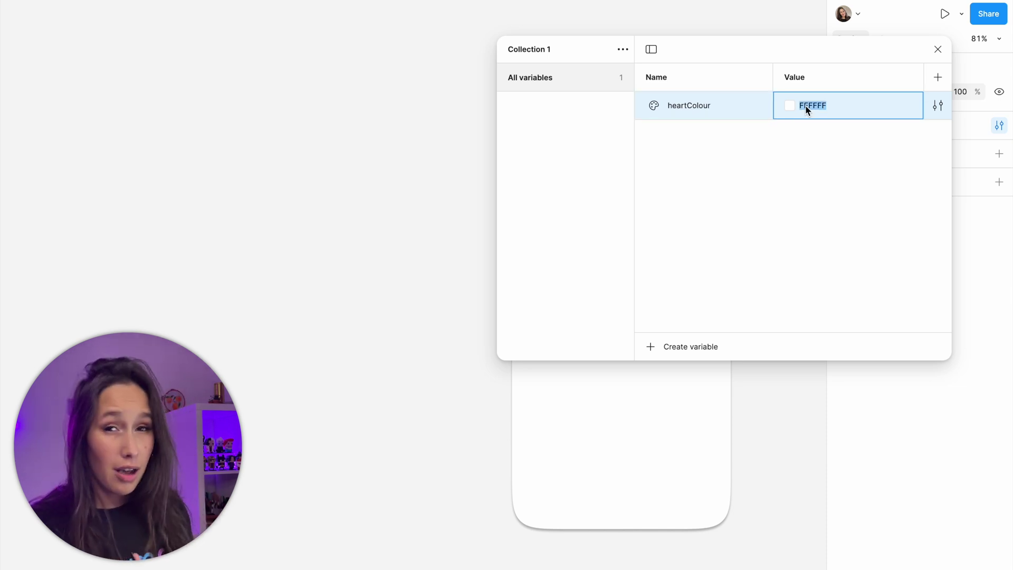
text(d9d9d9)
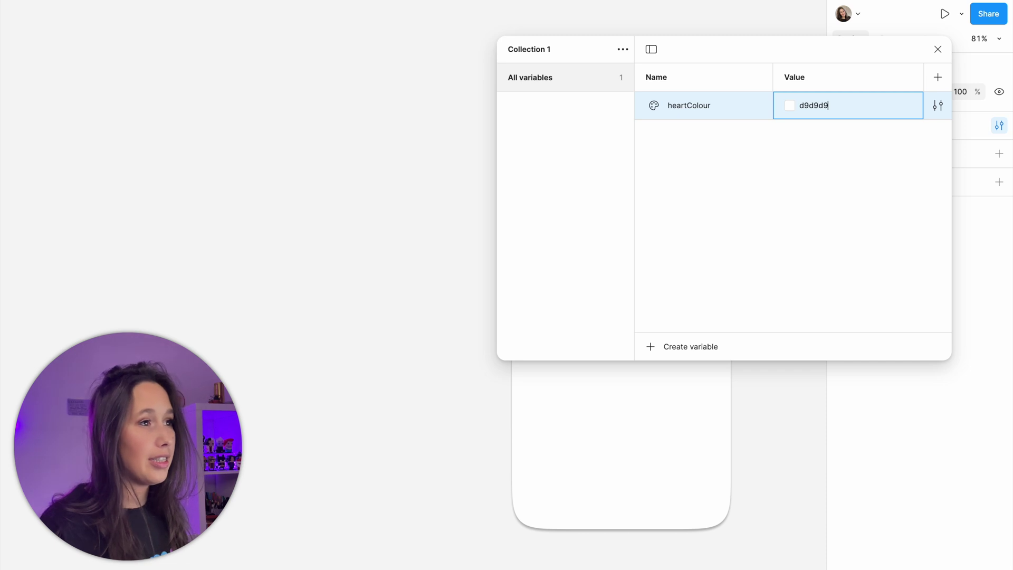
key(Return)
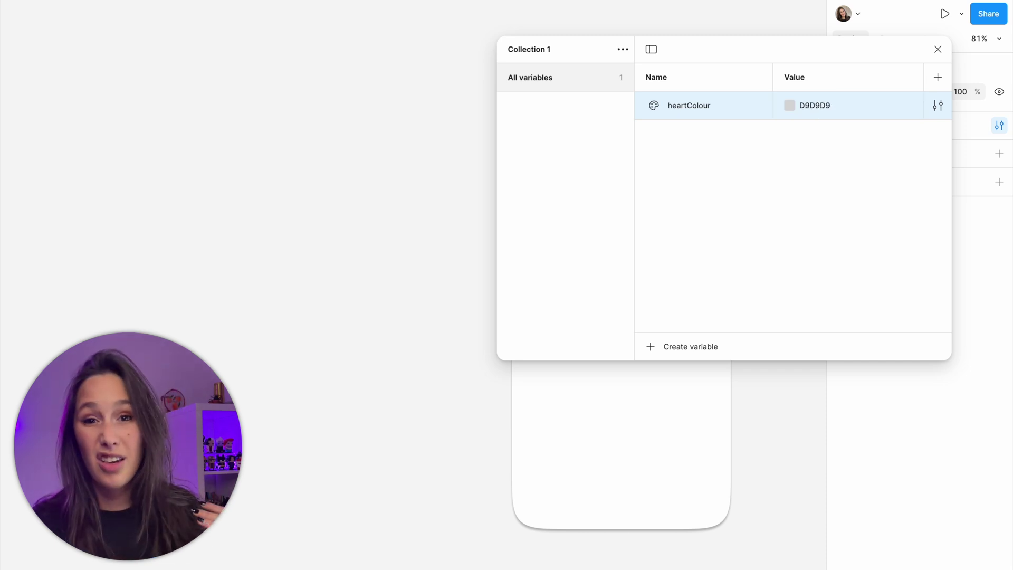
click(941, 52)
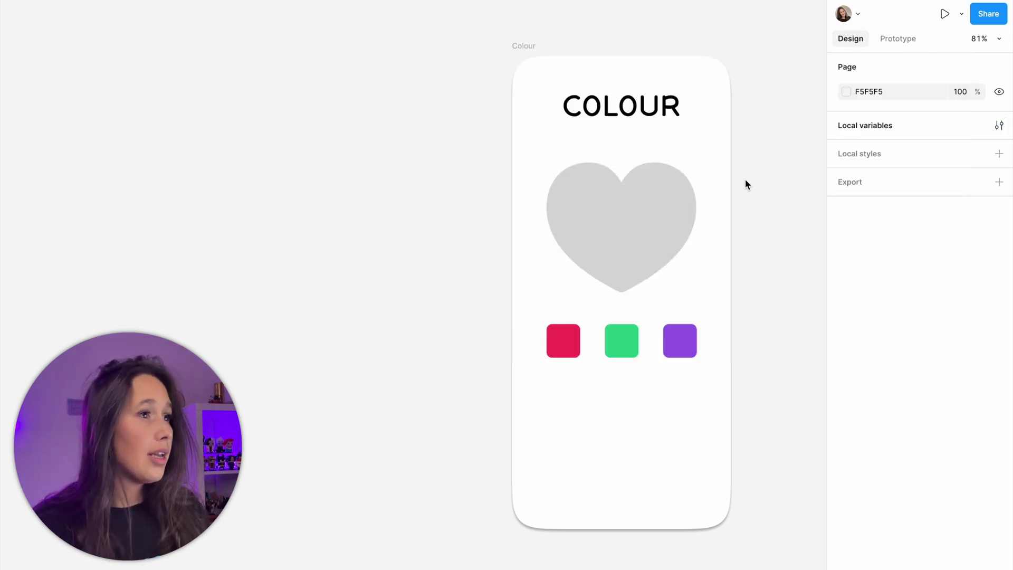
Apply the heartColour variable to the fill of the large heart in the Colour frame
click(694, 221)
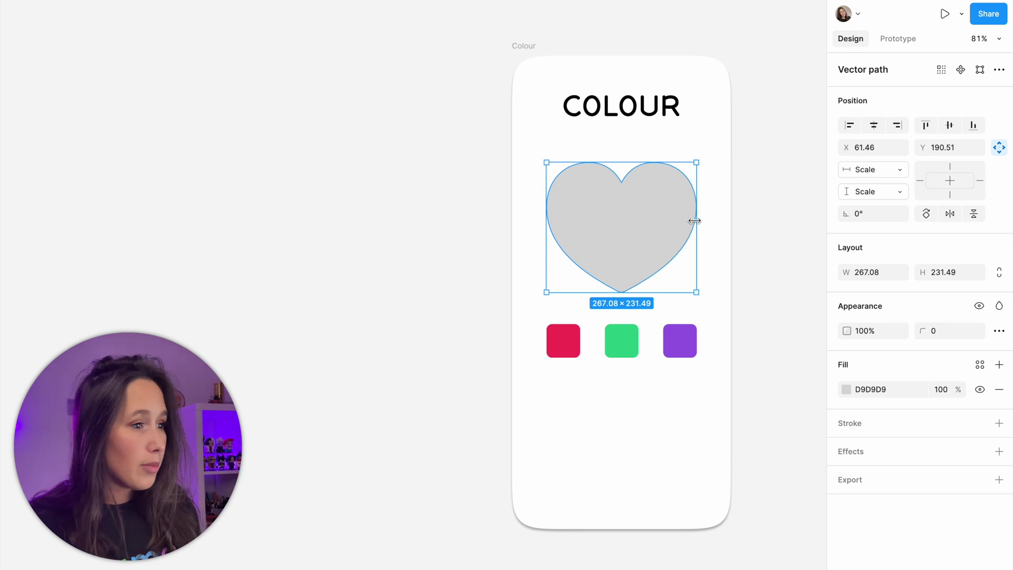
click(979, 364)
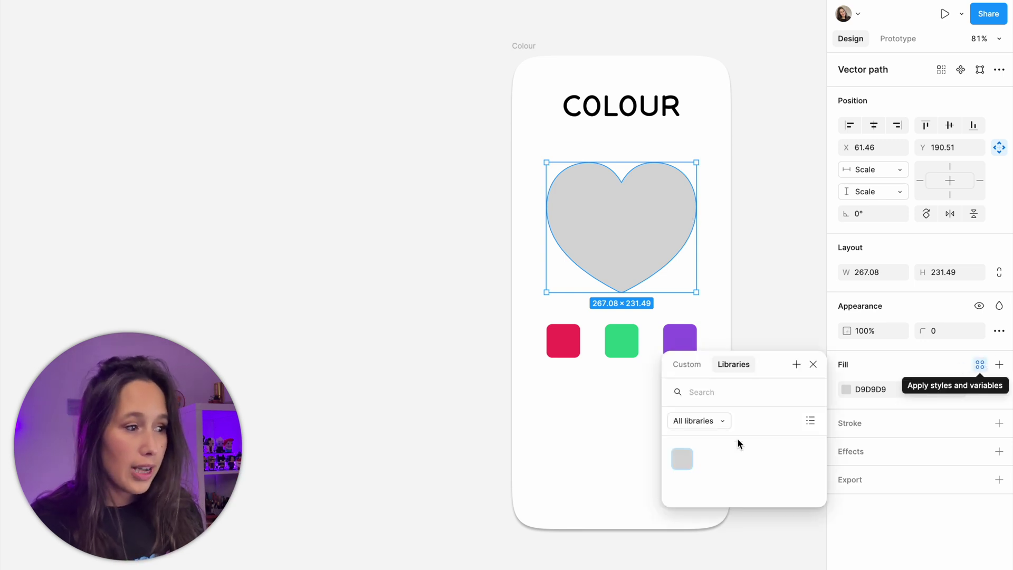
click(689, 461)
click(797, 310)
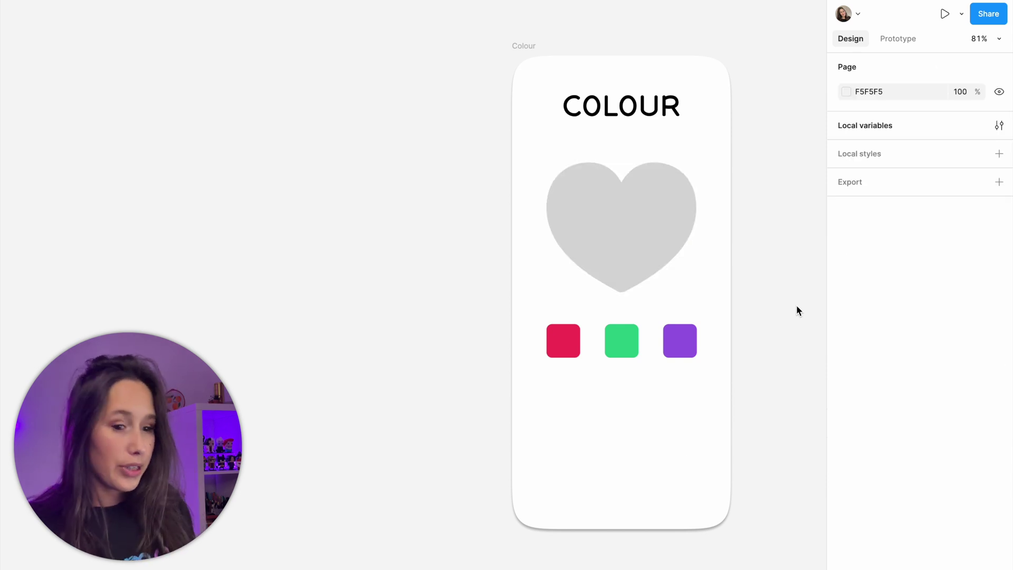
Add an on-click prototype interaction to the red square that sets the heartColour variable to the page's red, F5365C
key(shift+e)
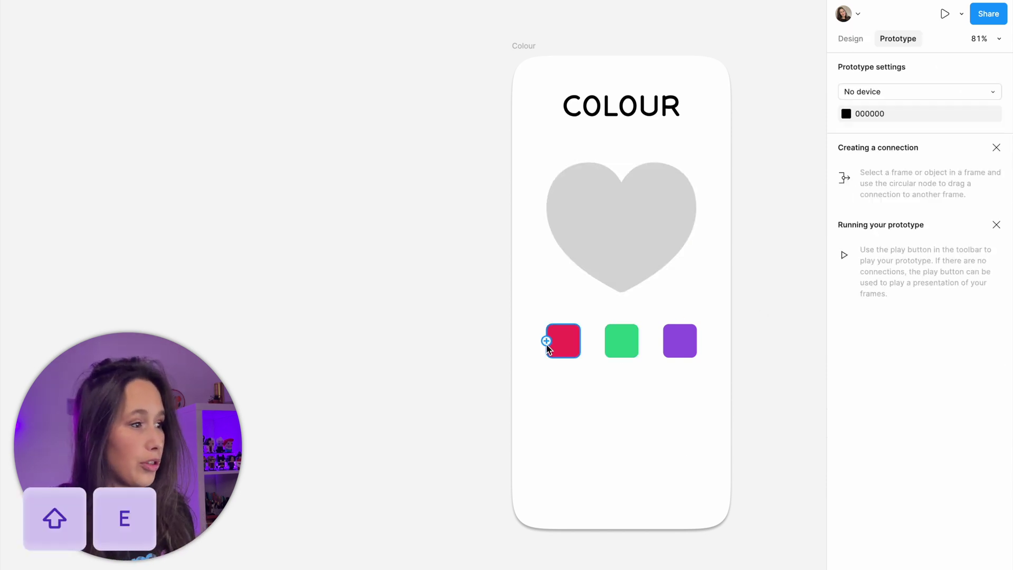
click(548, 347)
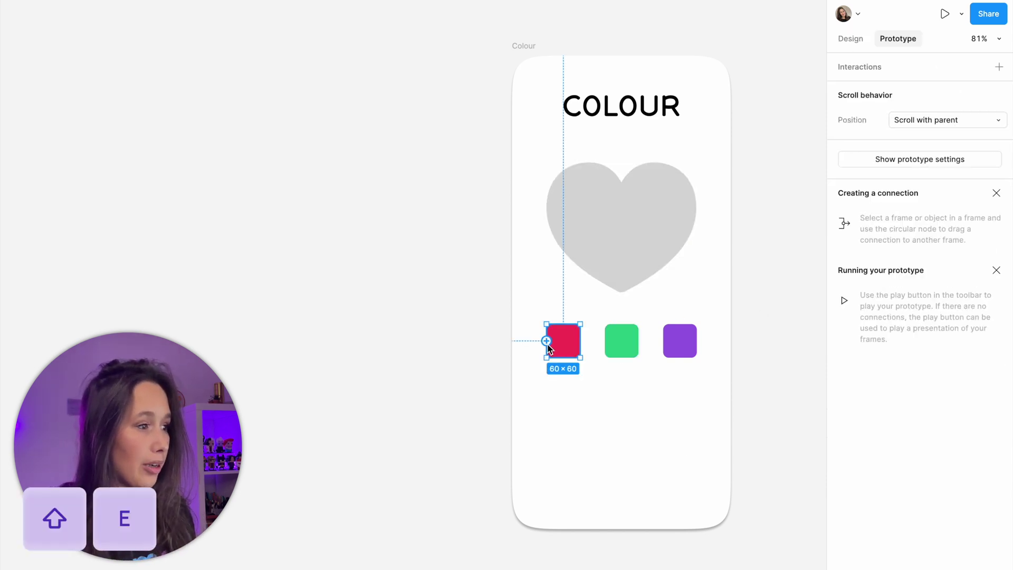
click(999, 67)
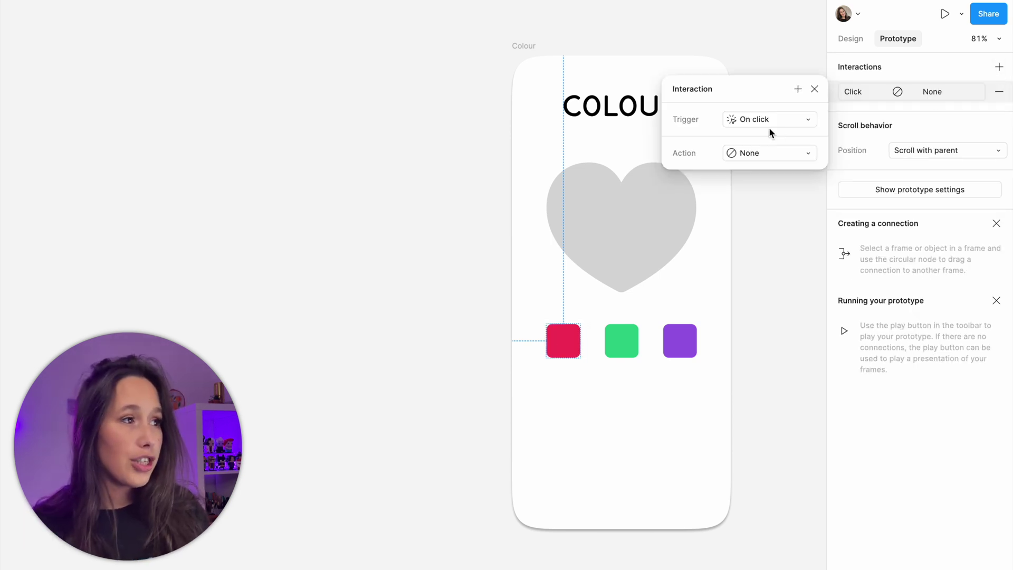
click(758, 158)
click(790, 333)
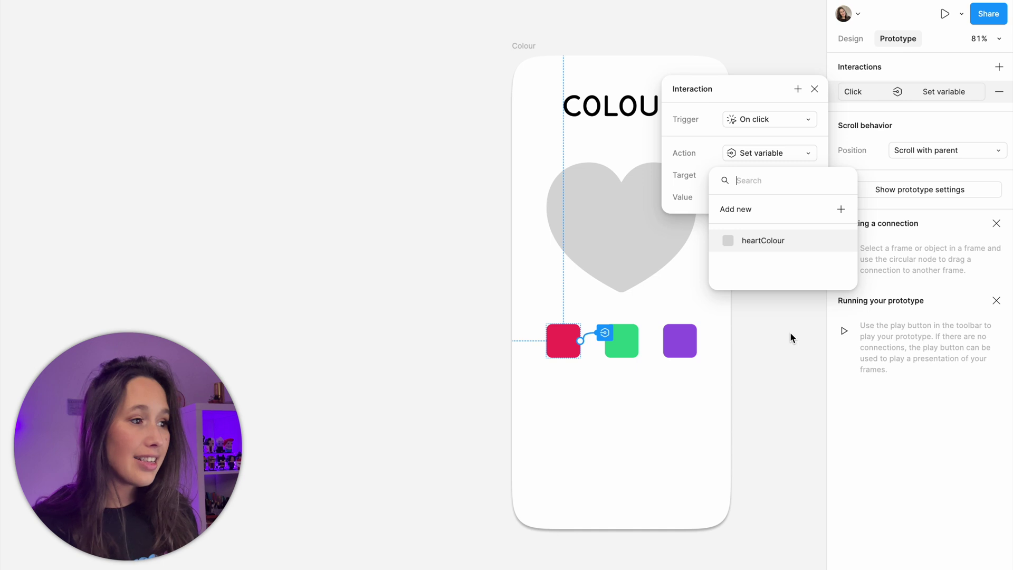
click(799, 239)
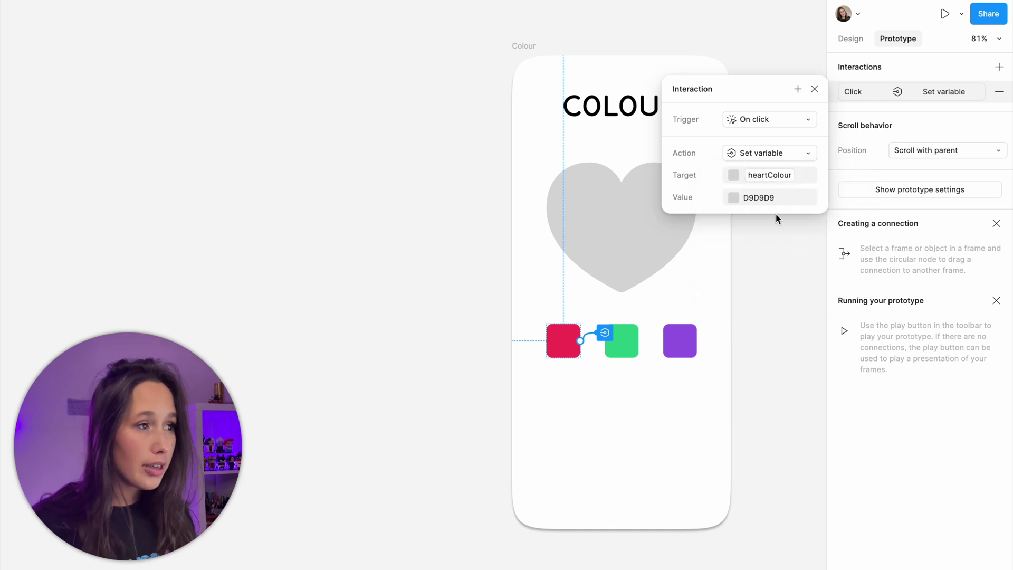
click(734, 198)
click(771, 530)
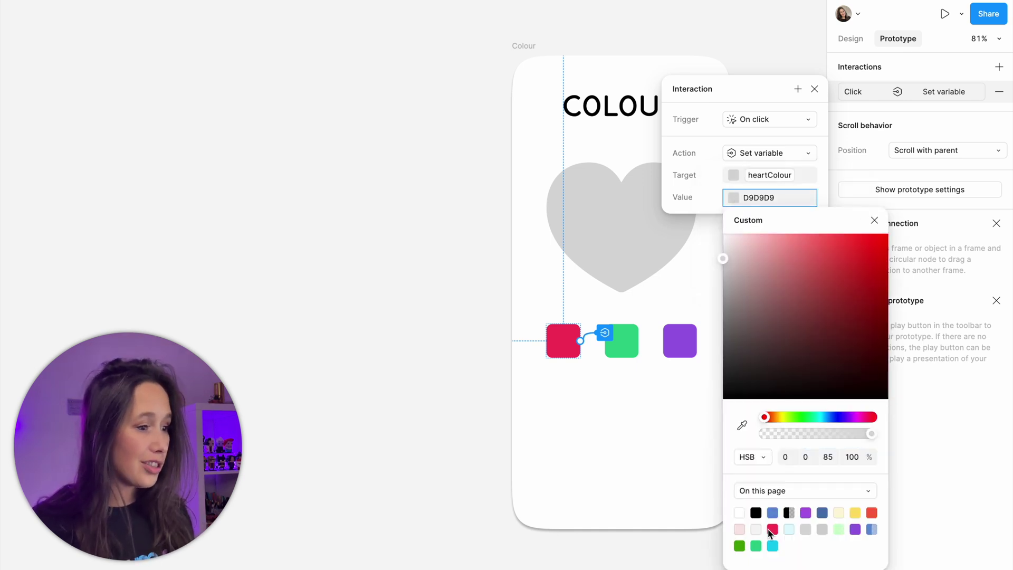
click(616, 509)
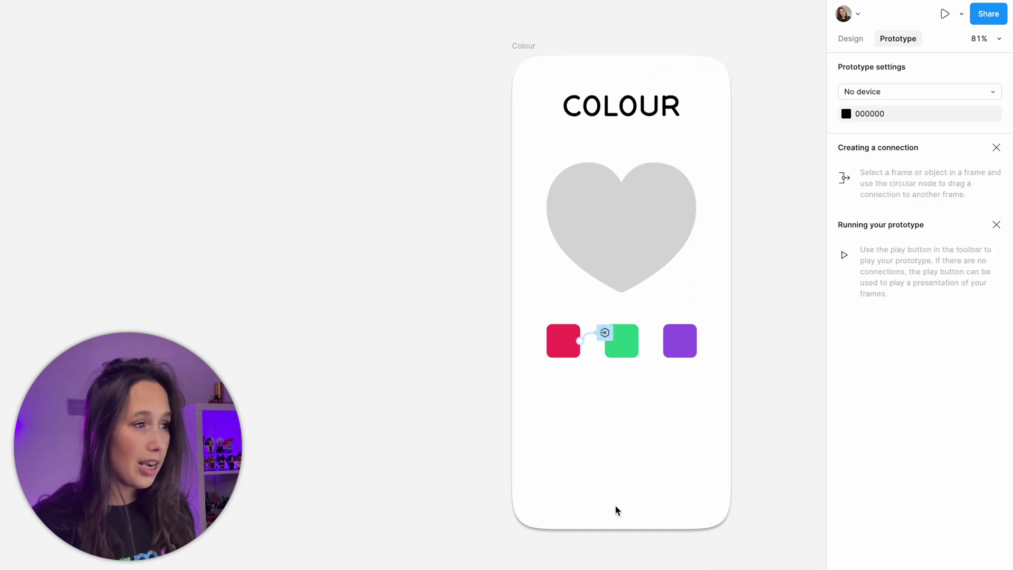
click(604, 332)
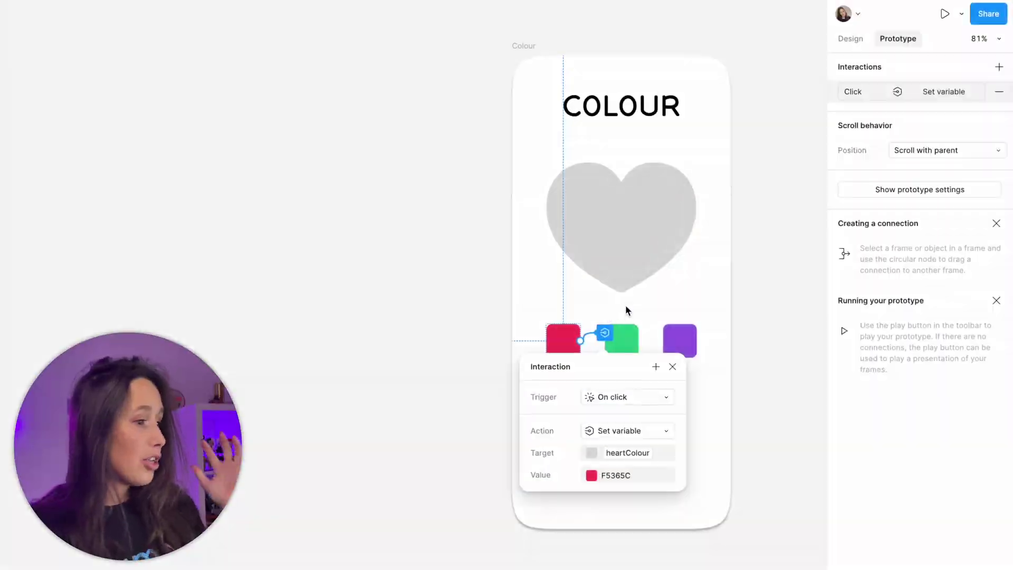
Add an on-click interaction to the green square that sets the heartColour variable to the page's matching green
click(629, 322)
click(628, 338)
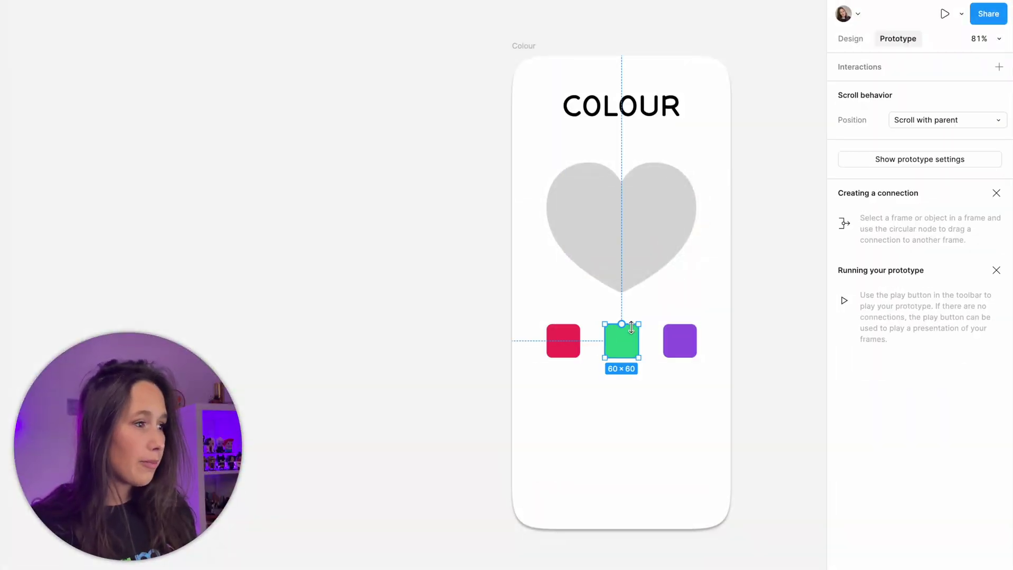
click(999, 66)
click(760, 153)
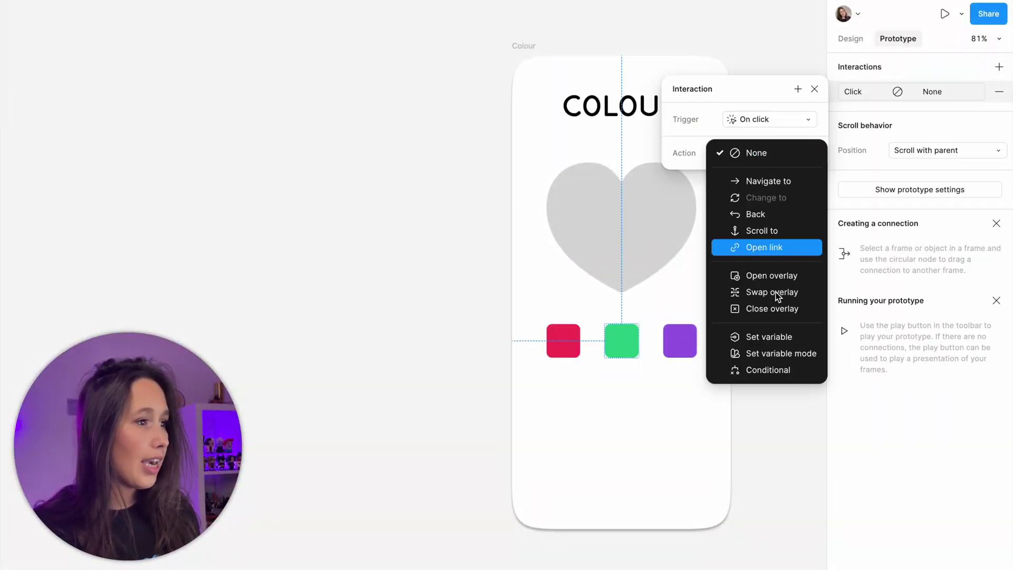
click(769, 337)
click(786, 170)
click(788, 238)
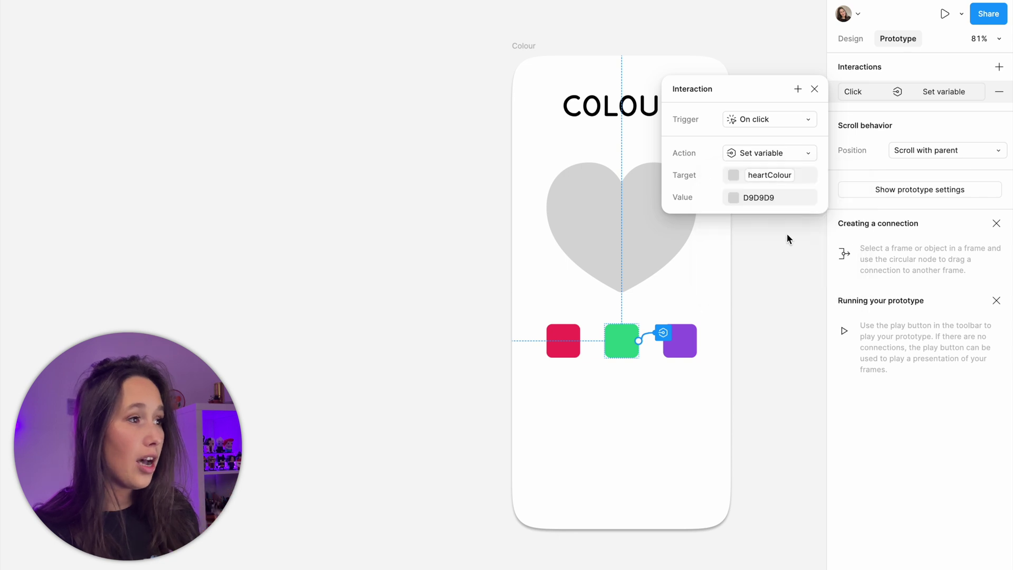
click(731, 198)
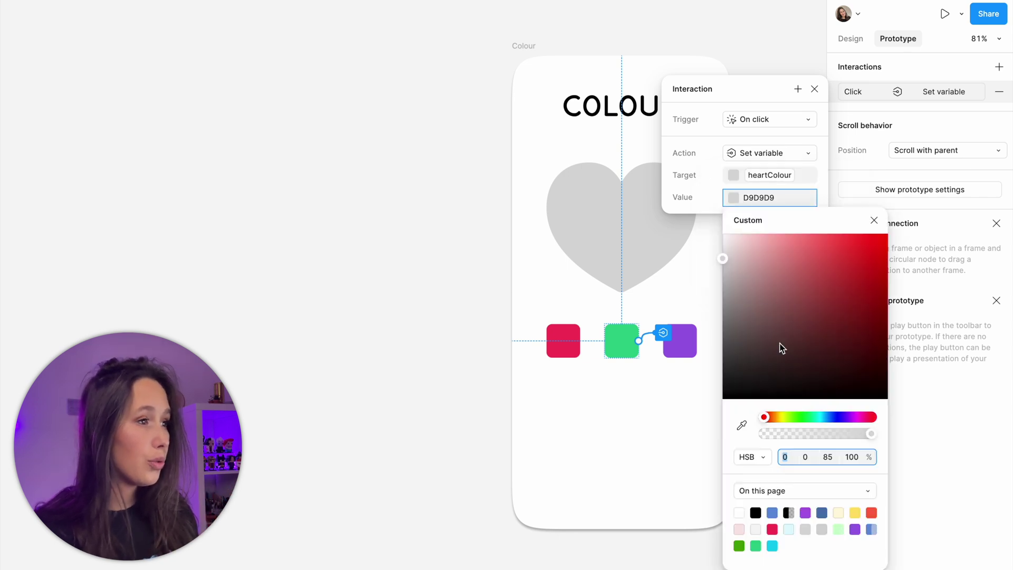
click(755, 545)
Add an on-click interaction to the purple square that sets the heartColour variable to the page's purple swatch
click(679, 342)
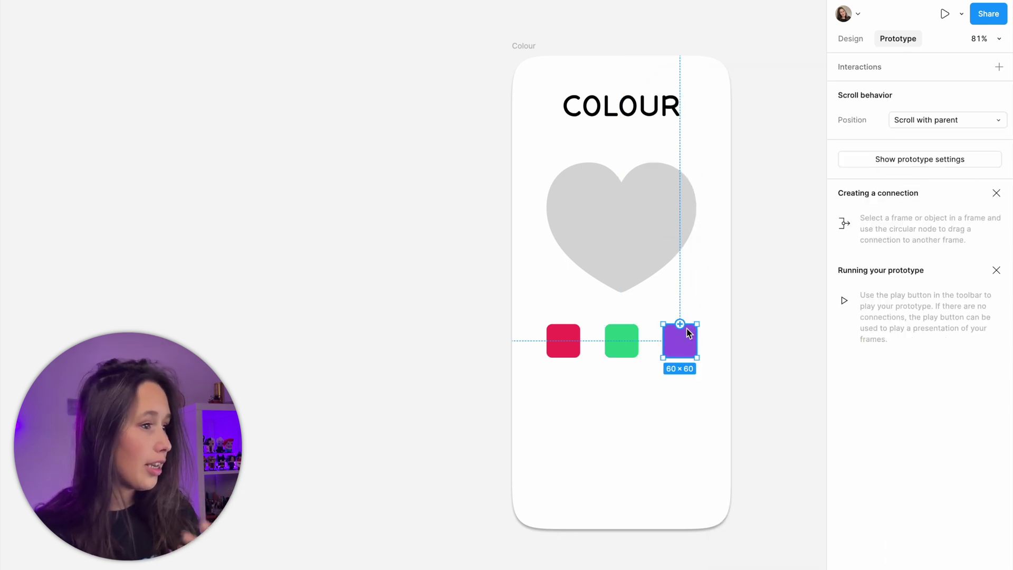
click(999, 66)
click(766, 153)
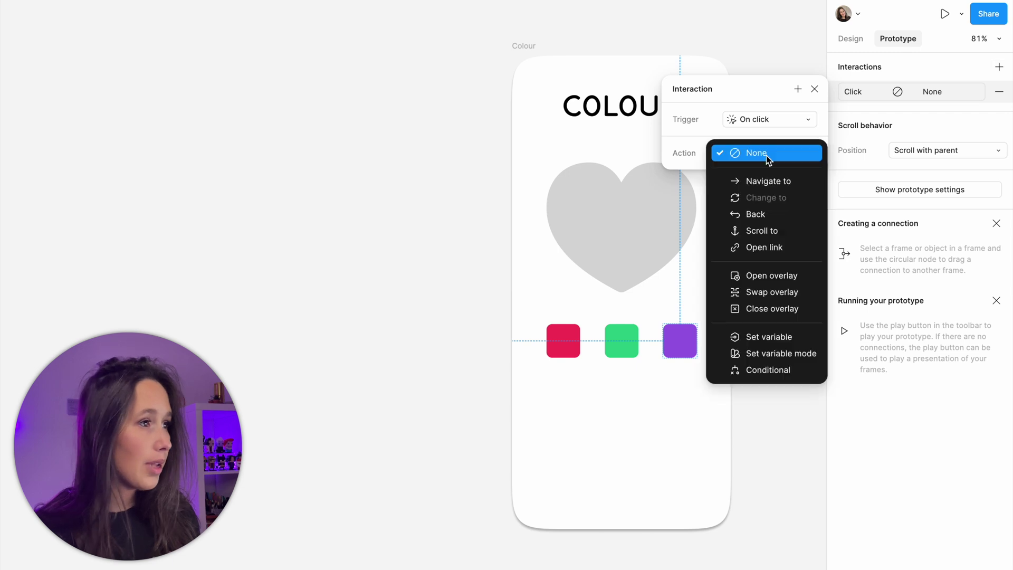
click(767, 340)
click(763, 250)
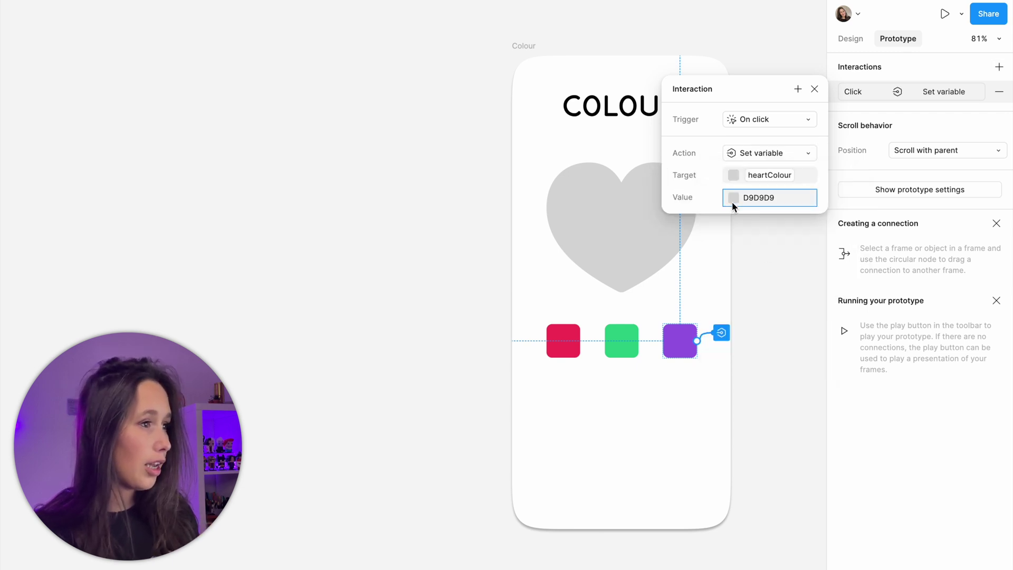
click(733, 198)
click(805, 513)
click(373, 359)
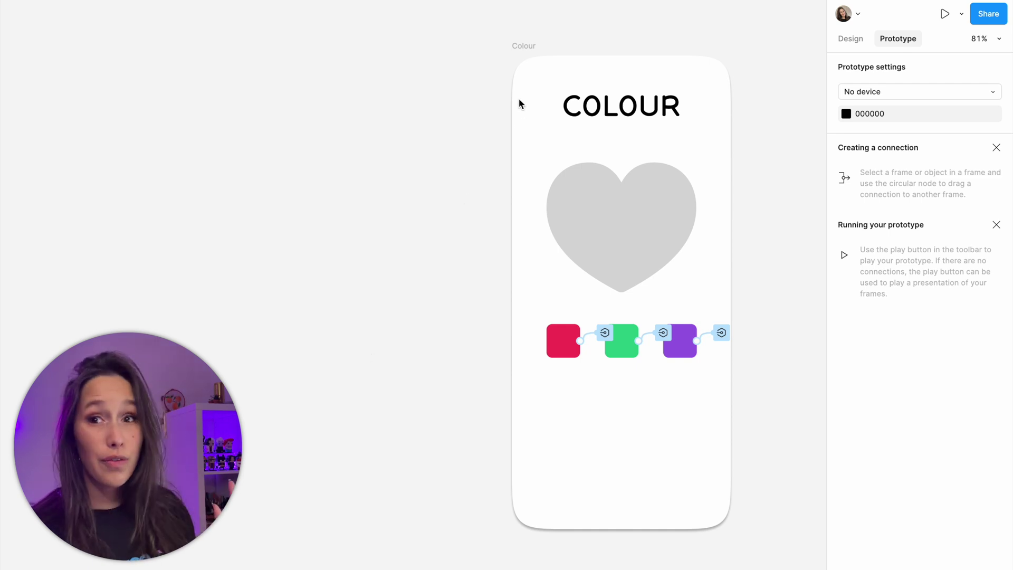
Preview the Colour frame's prototype and test the green, purple and red squares on the heart
click(524, 46)
key(shift+space)
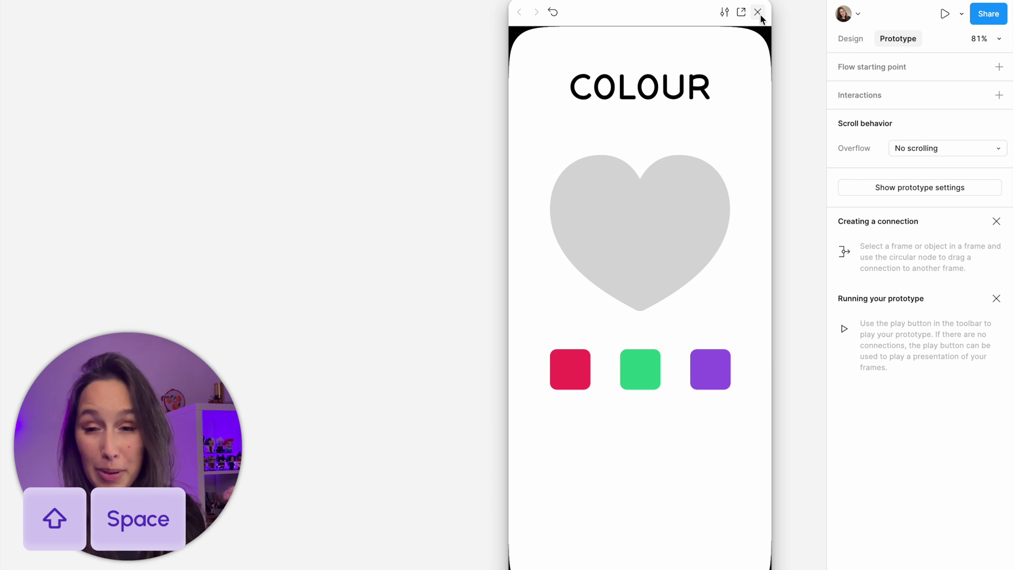
click(648, 364)
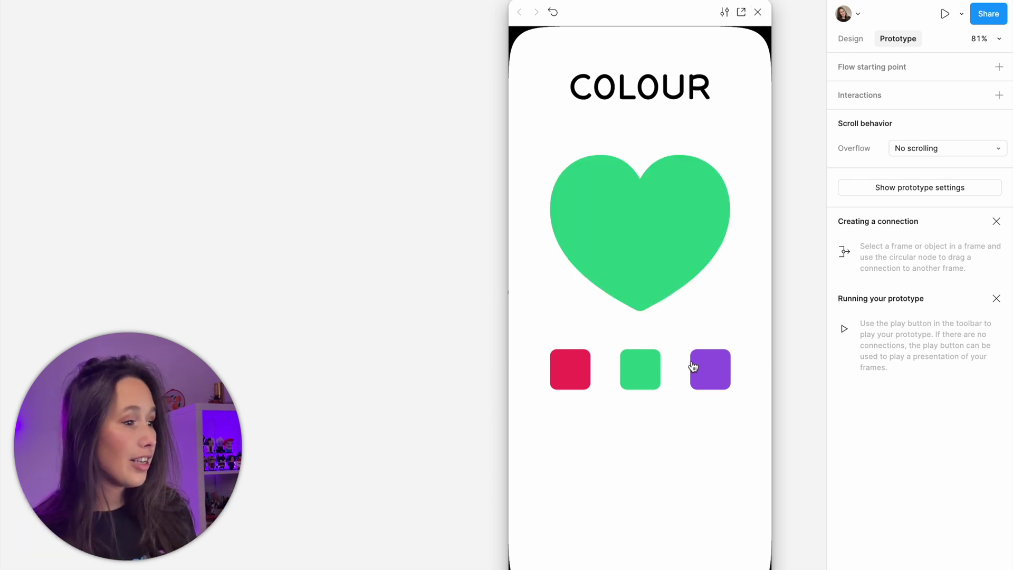
click(694, 367)
click(562, 373)
click(639, 371)
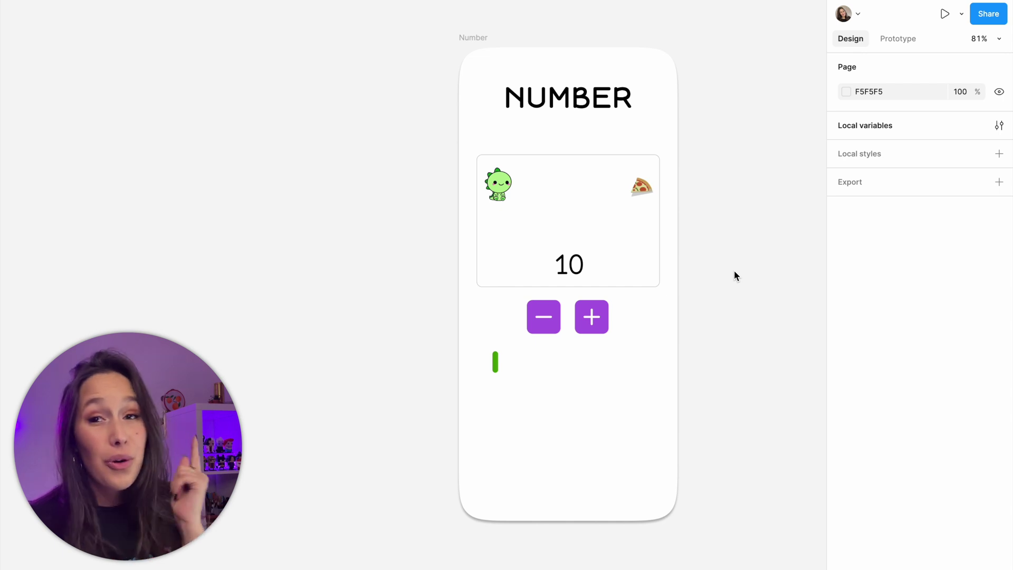
Create a local number variable named count, keeping its default value of 0
click(998, 125)
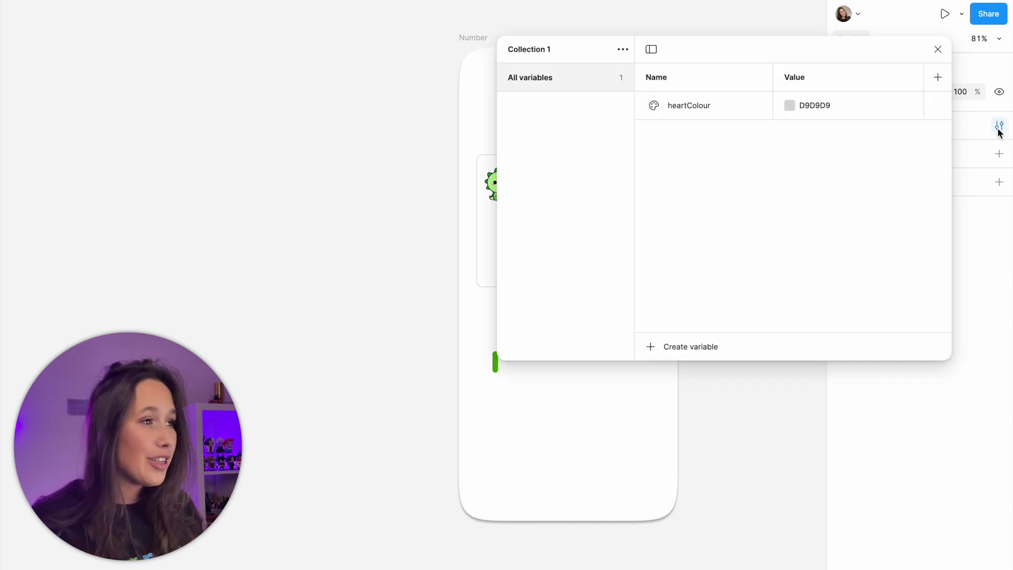
click(682, 346)
click(699, 389)
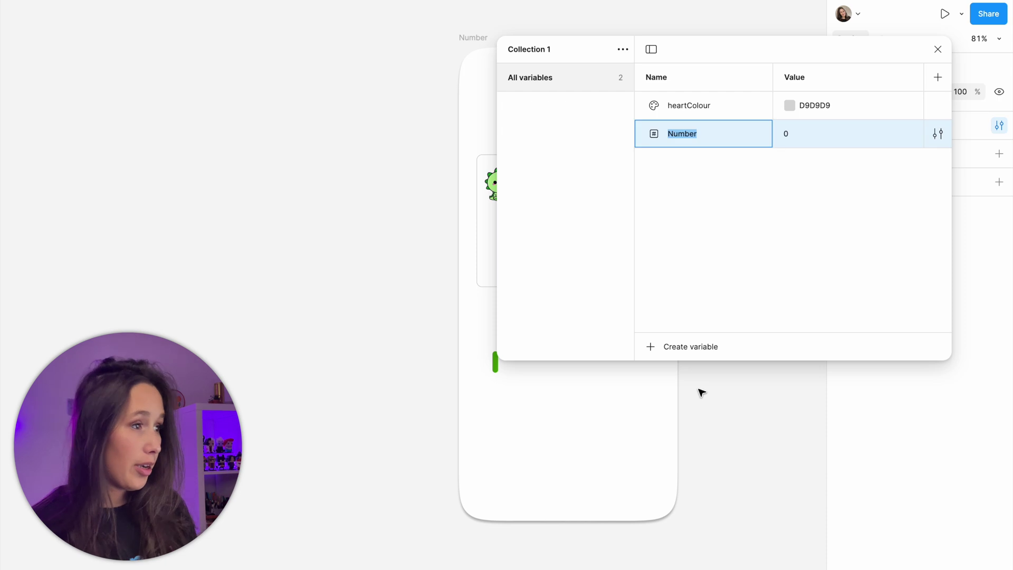
text(count)
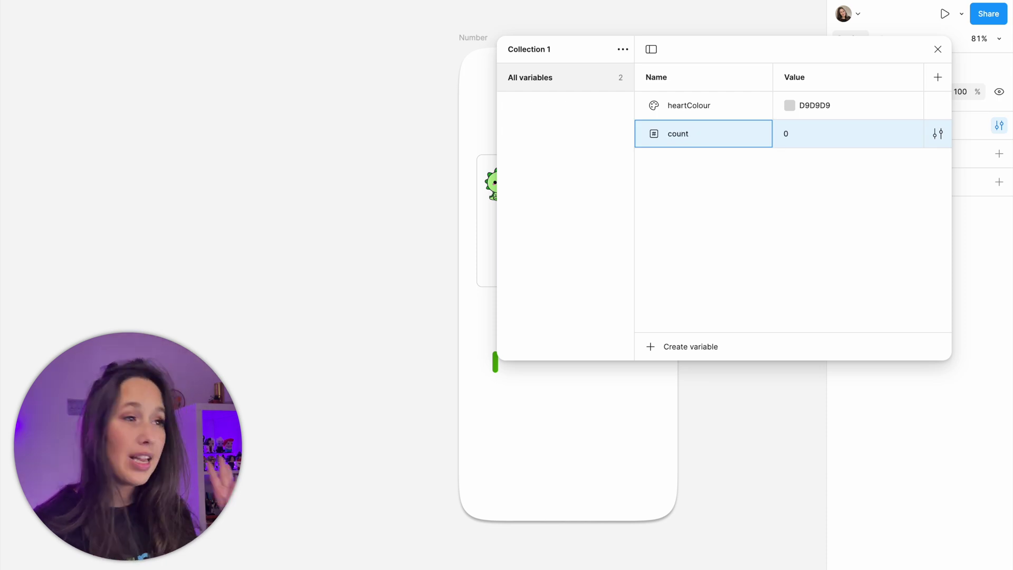
key(Return)
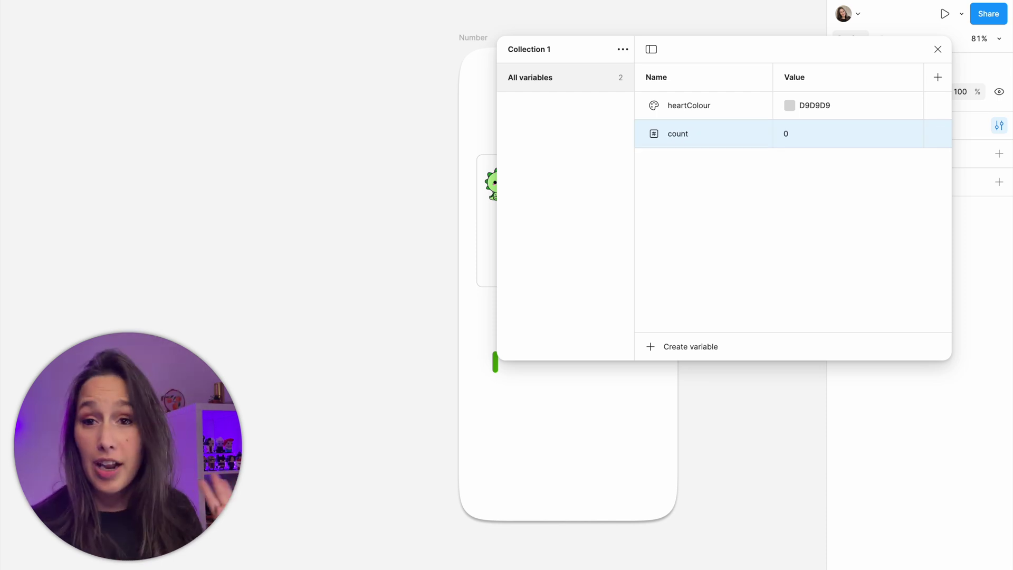
click(937, 50)
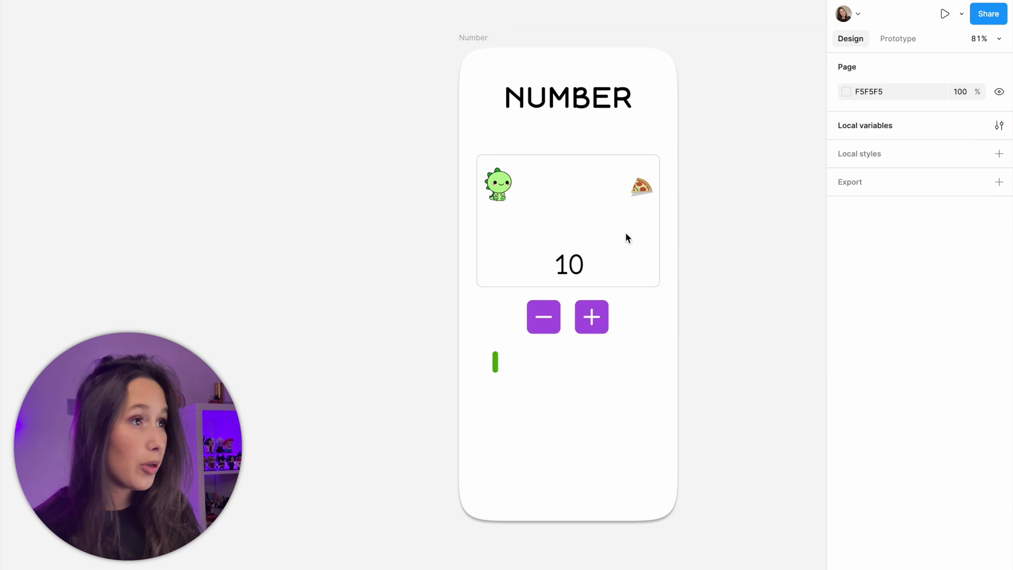
Bind the number text inside the Number frame's box to the count variable
click(580, 270)
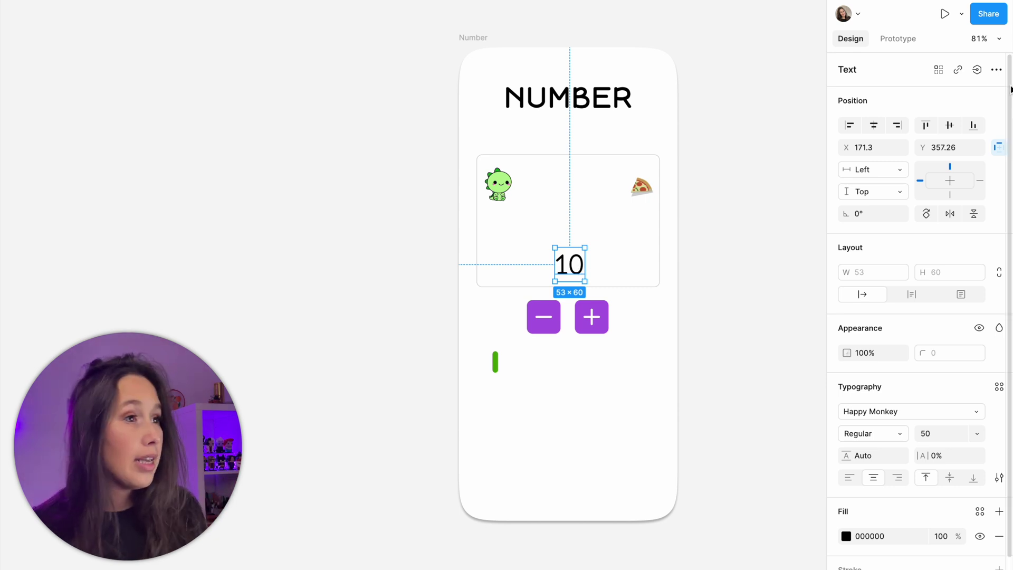
click(977, 70)
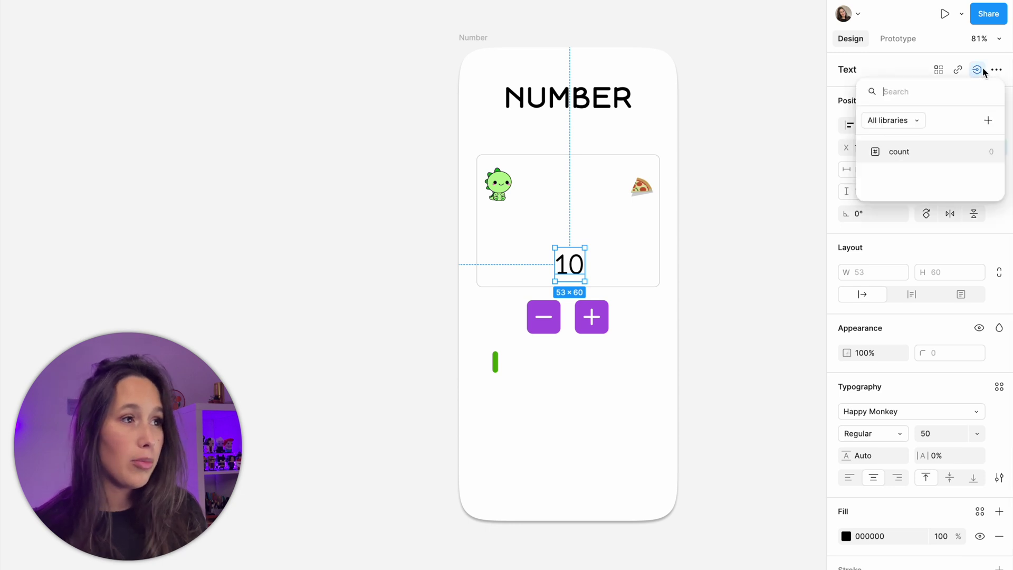
click(923, 152)
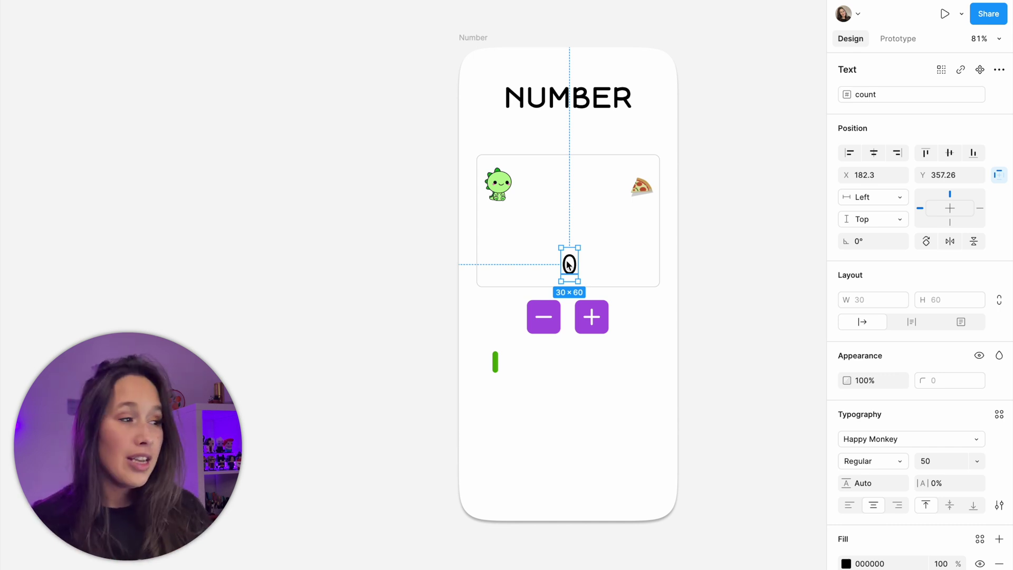
Bind the width of the green bar below the minus and plus buttons to the count variable
click(495, 361)
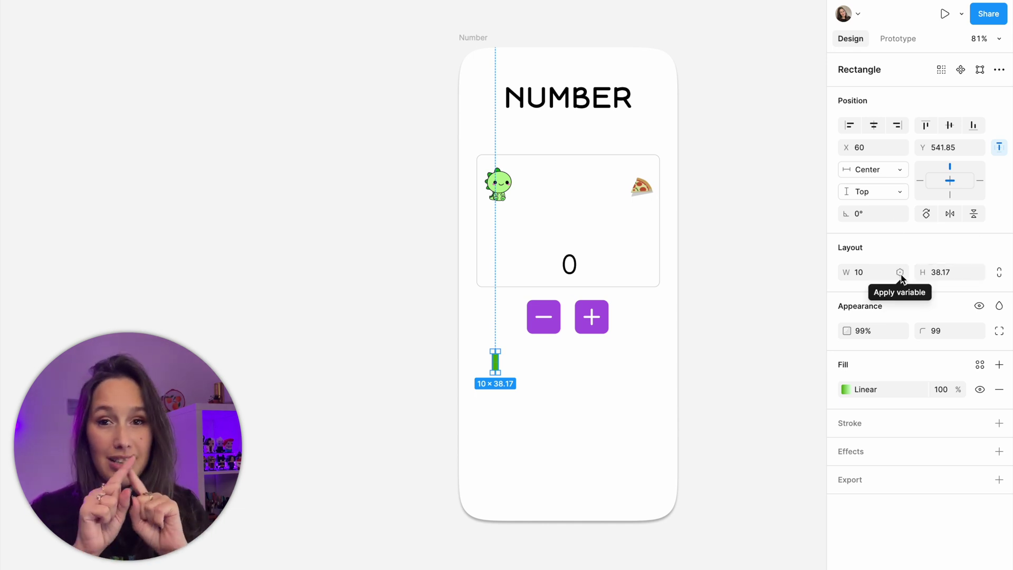
click(899, 273)
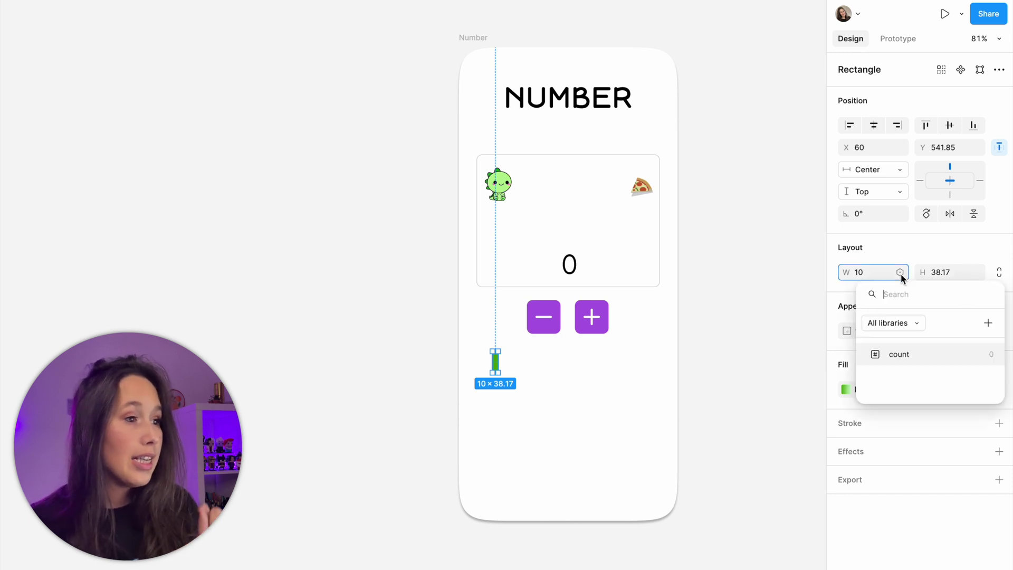
click(901, 361)
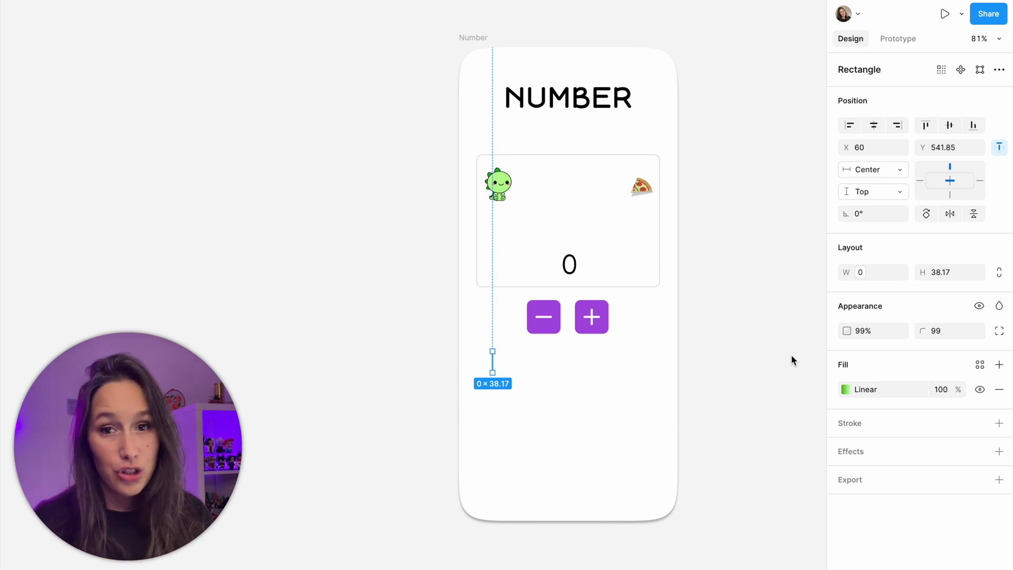
Wrap the dinosaur image in an auto layout frame with its gap, horizontal padding and vertical padding set to 0
click(502, 200)
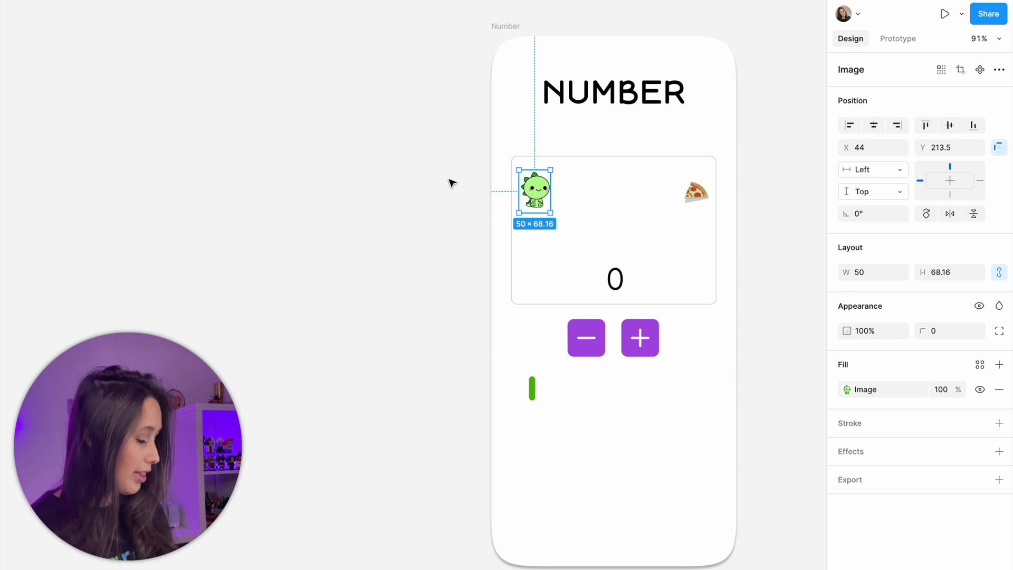
key(shift+a)
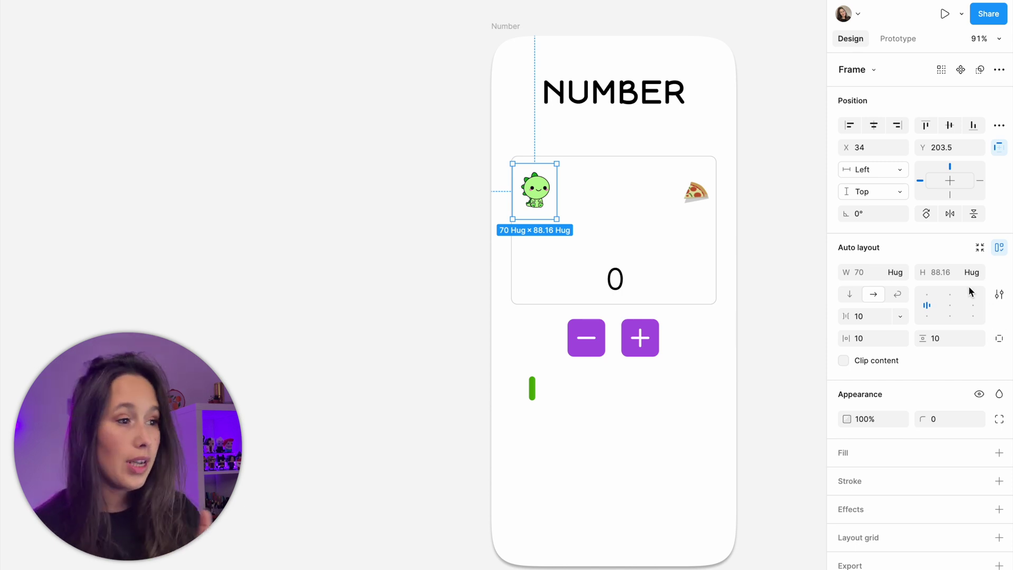
click(865, 318)
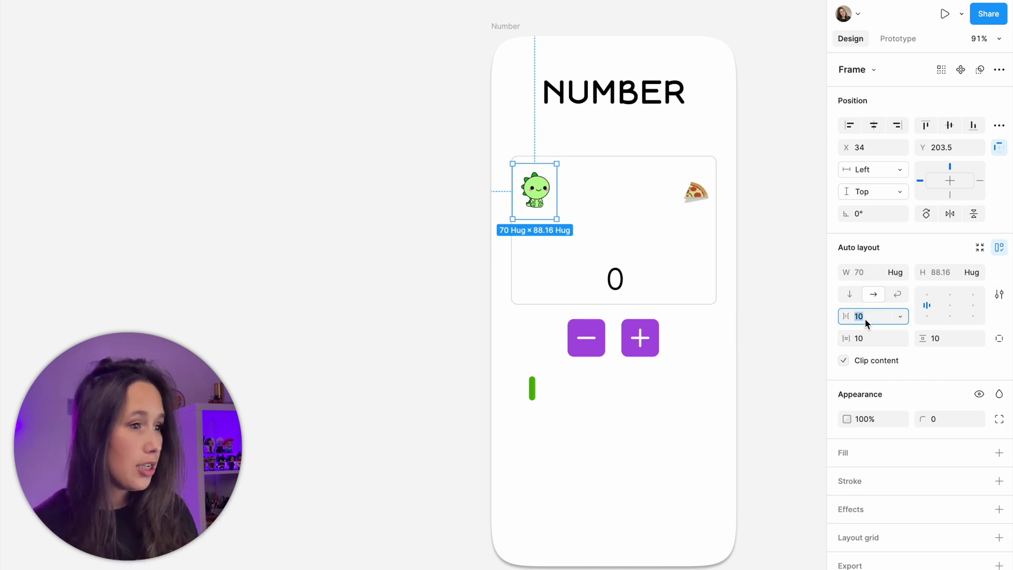
text(0)
click(894, 337)
text(0)
click(955, 338)
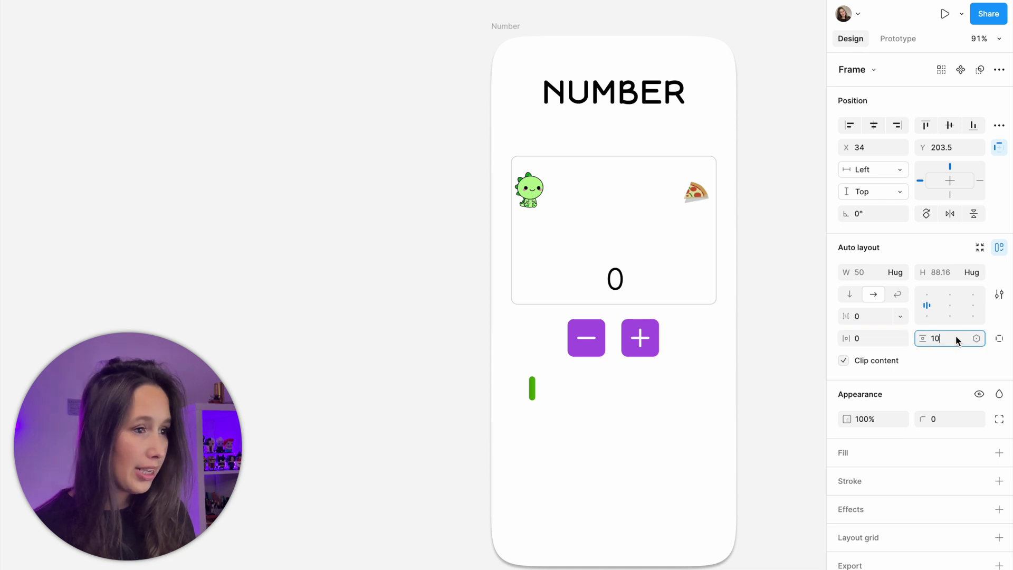
text(0)
key(Return)
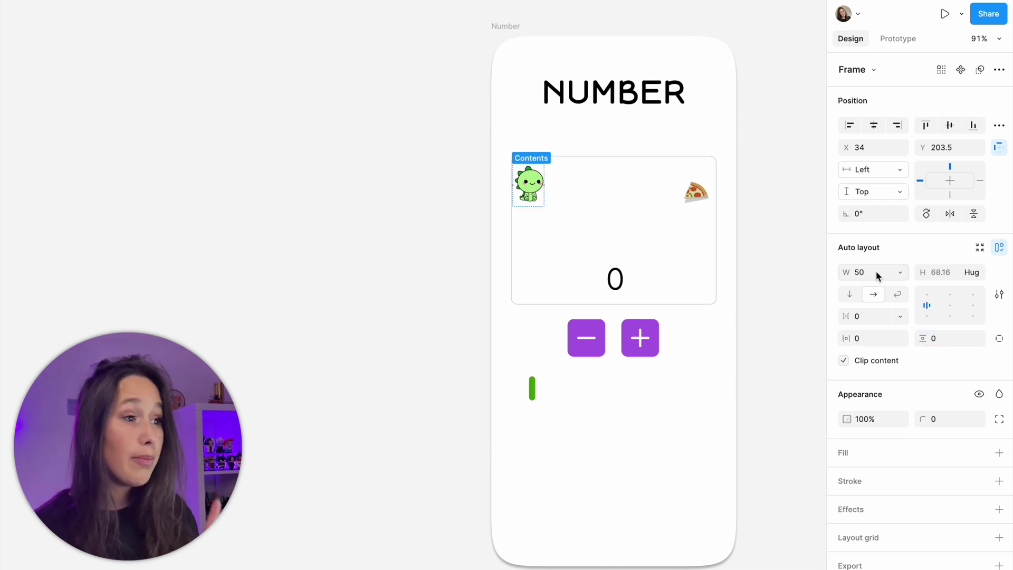
Set the dinosaur auto layout frame's width to Hug contents
click(900, 272)
click(886, 287)
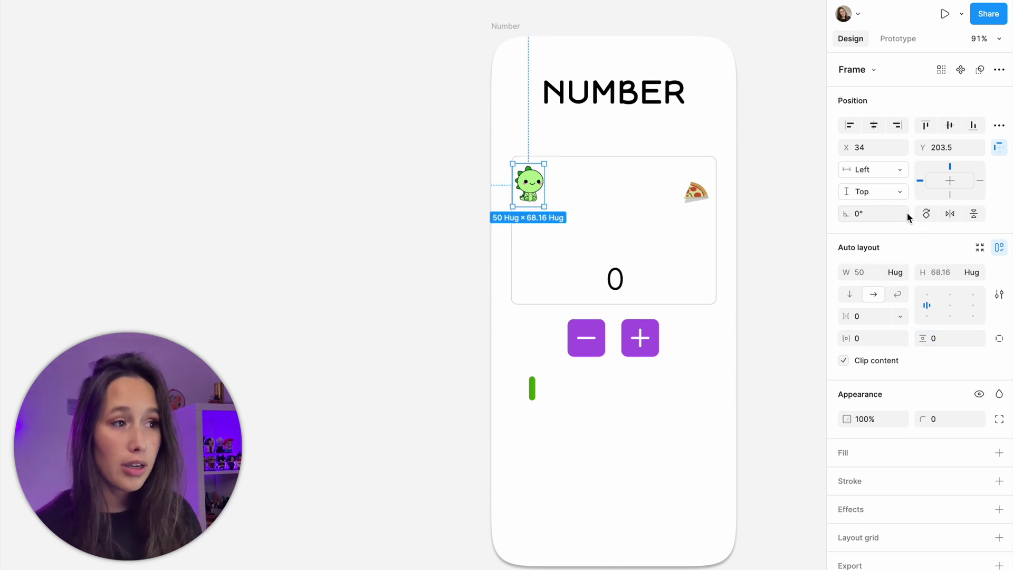
click(903, 271)
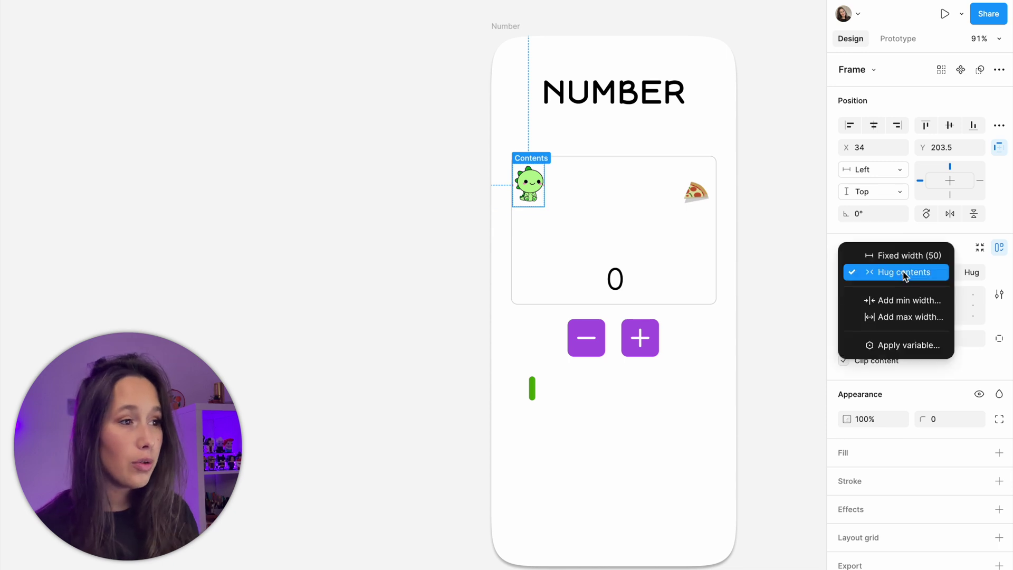
click(904, 271)
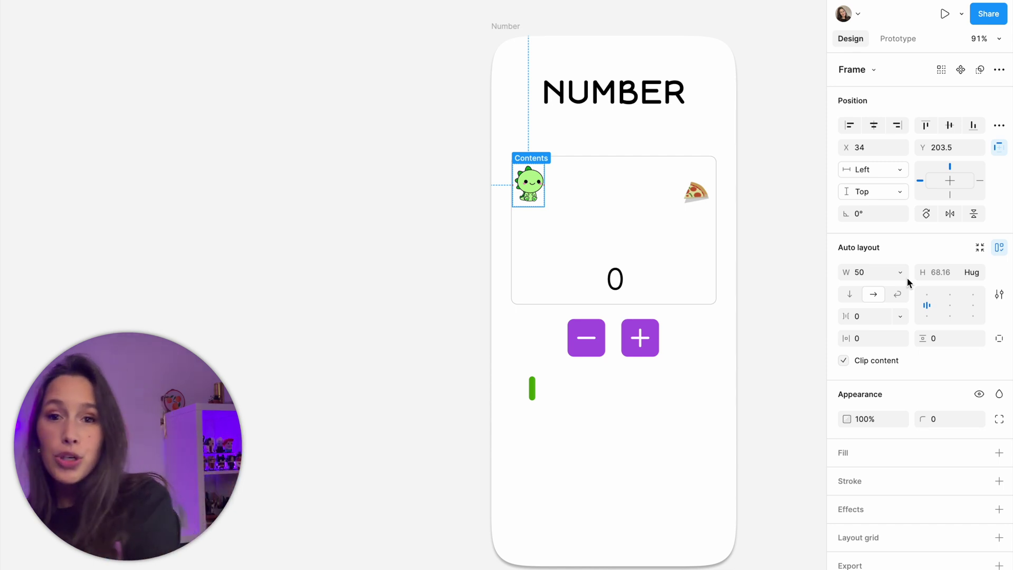
Switch the dinosaur frame to individual padding and bind its left padding to the count variable
click(1001, 341)
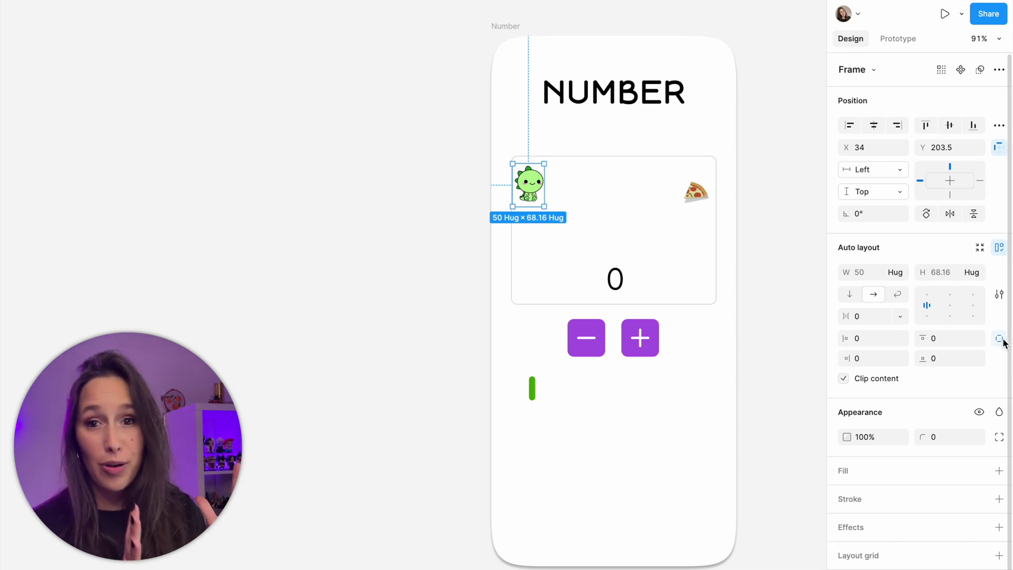
drag(846, 342, 813, 352)
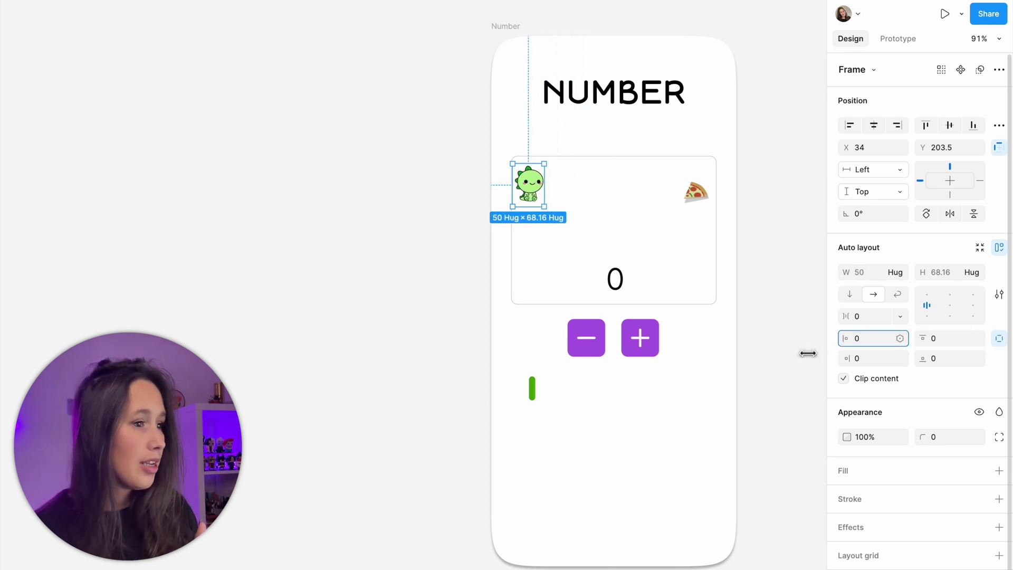
click(899, 339)
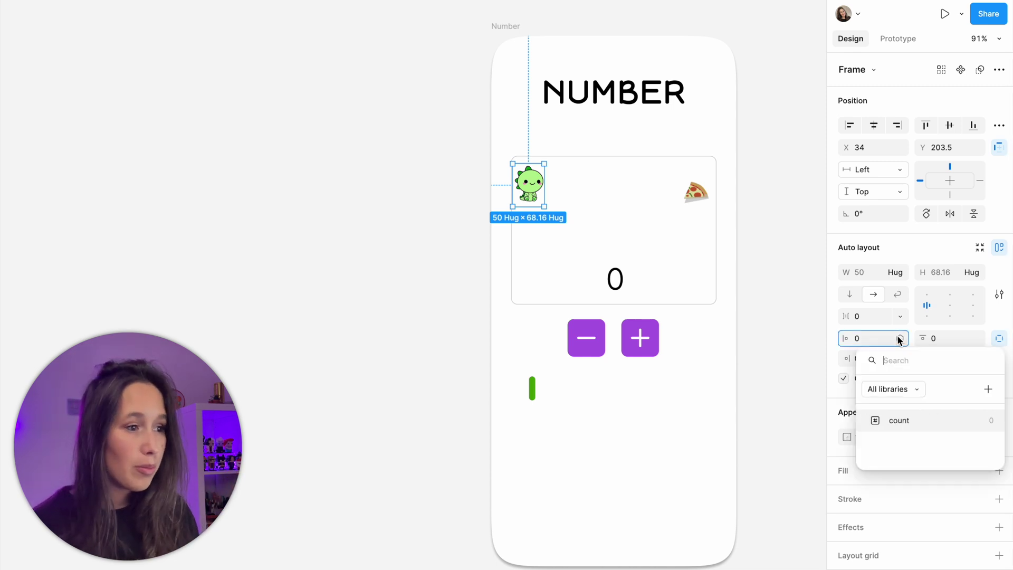
click(893, 420)
Move the dinosaur frame slightly down inside the box so it lines up with the pizza slice
click(585, 190)
drag(530, 184, 535, 193)
click(432, 192)
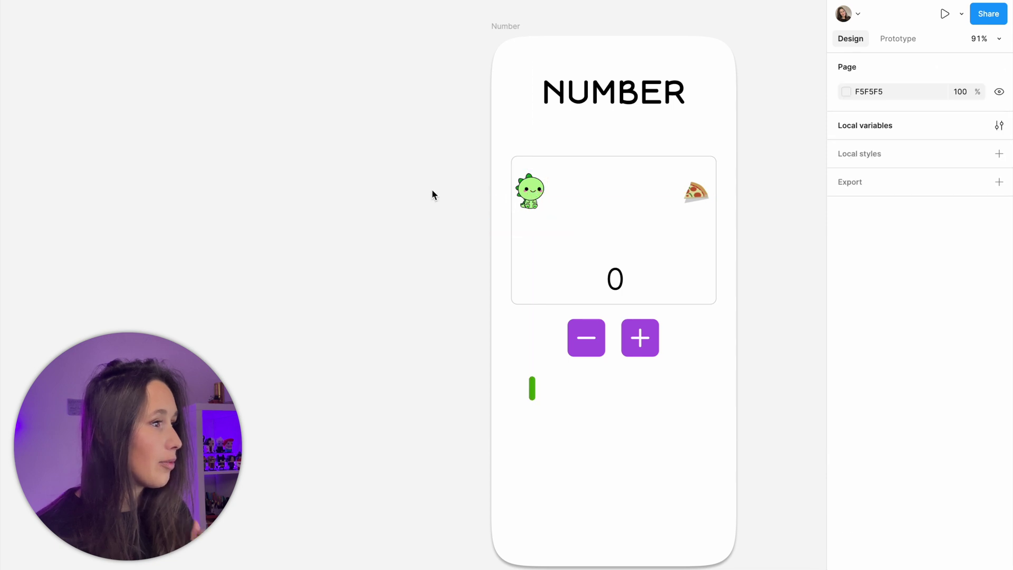
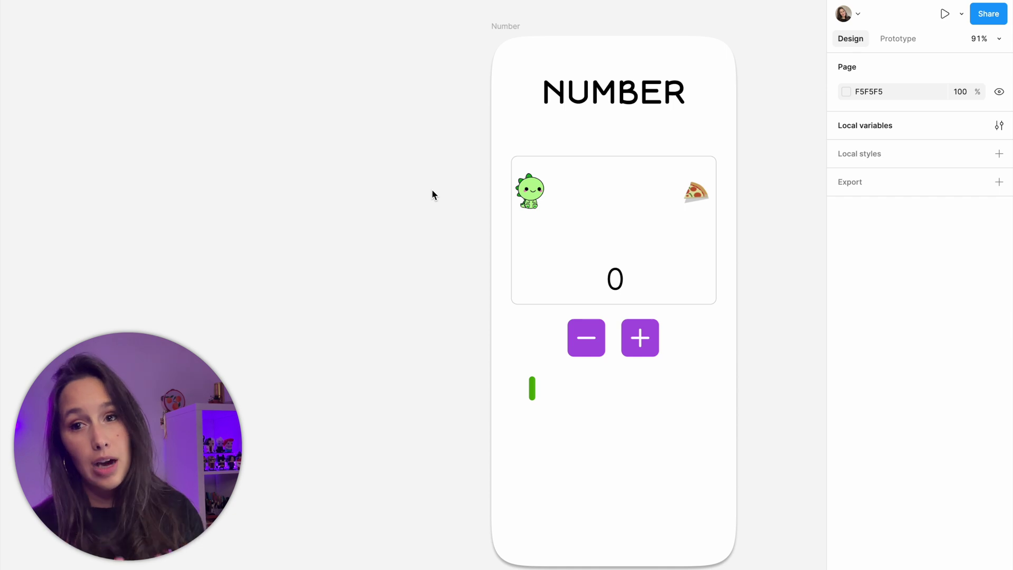
Add an on-click interaction to the plus button that sets the count variable to count + 10
click(647, 333)
click(904, 41)
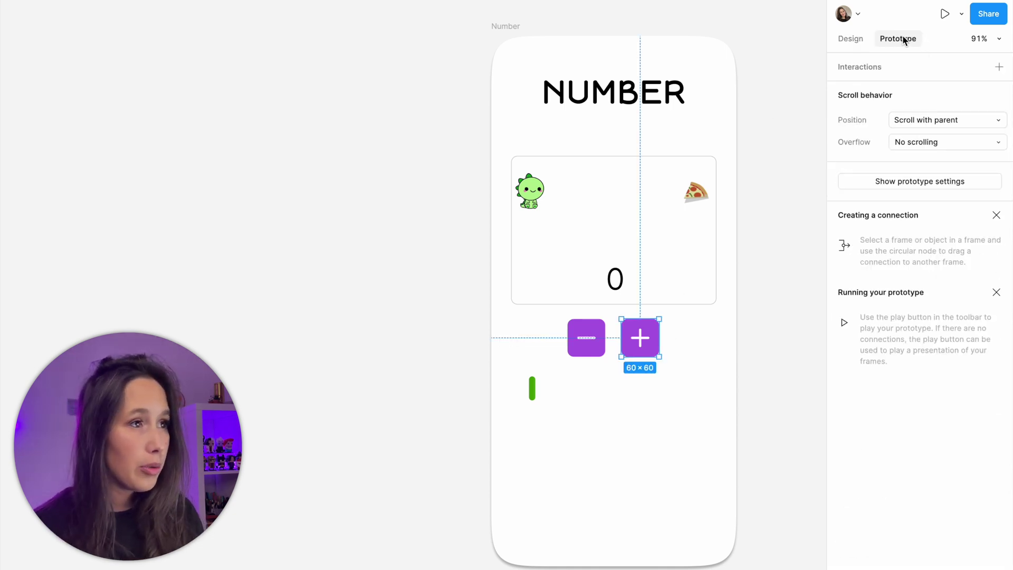
click(998, 66)
click(757, 152)
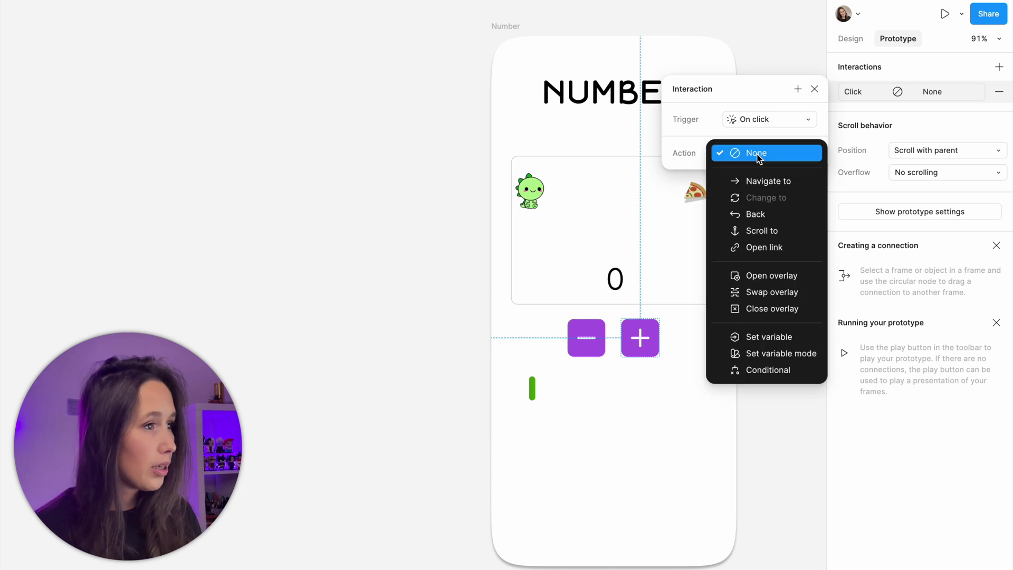
click(781, 341)
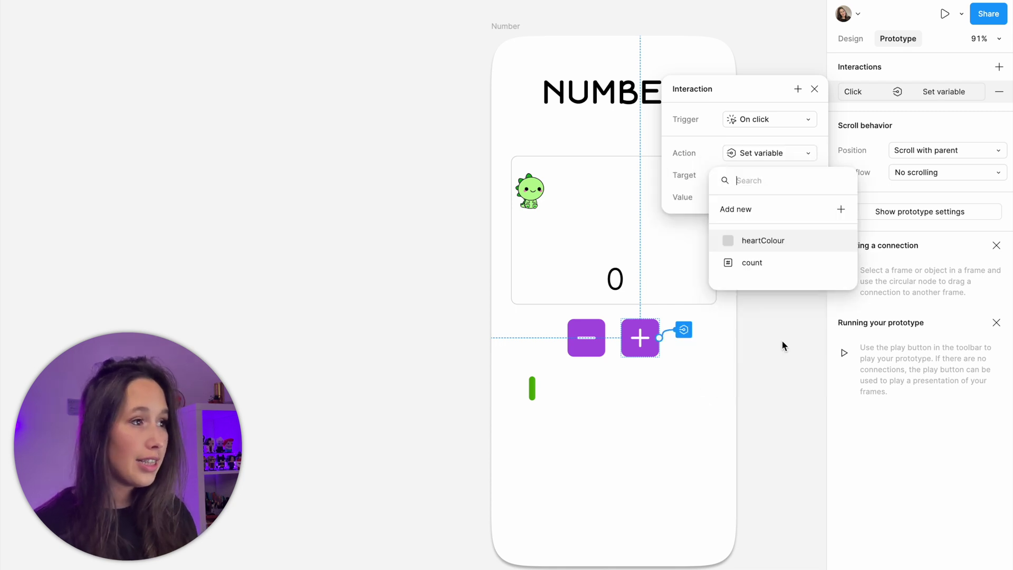
click(764, 263)
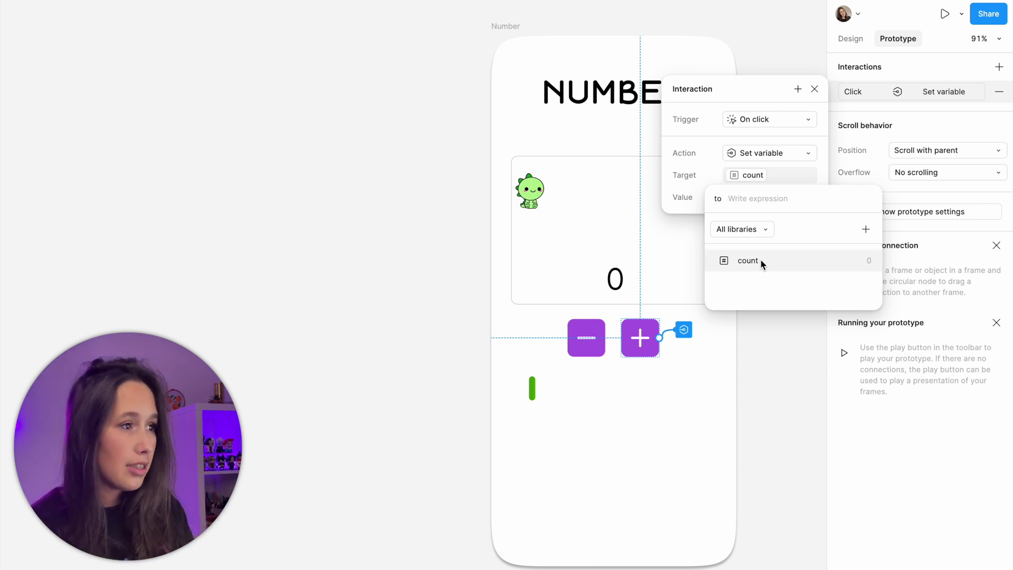
click(761, 262)
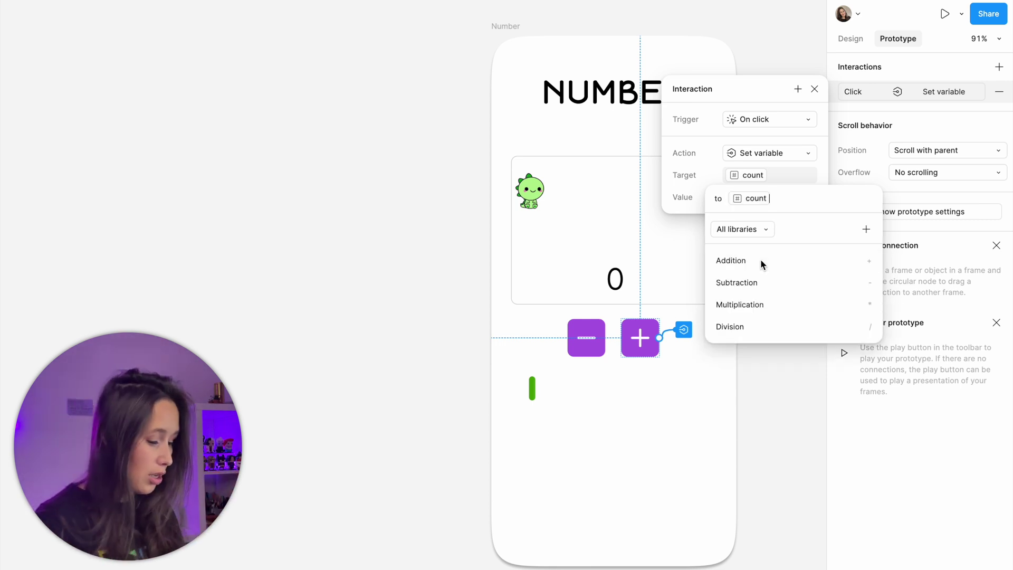
text(+ )
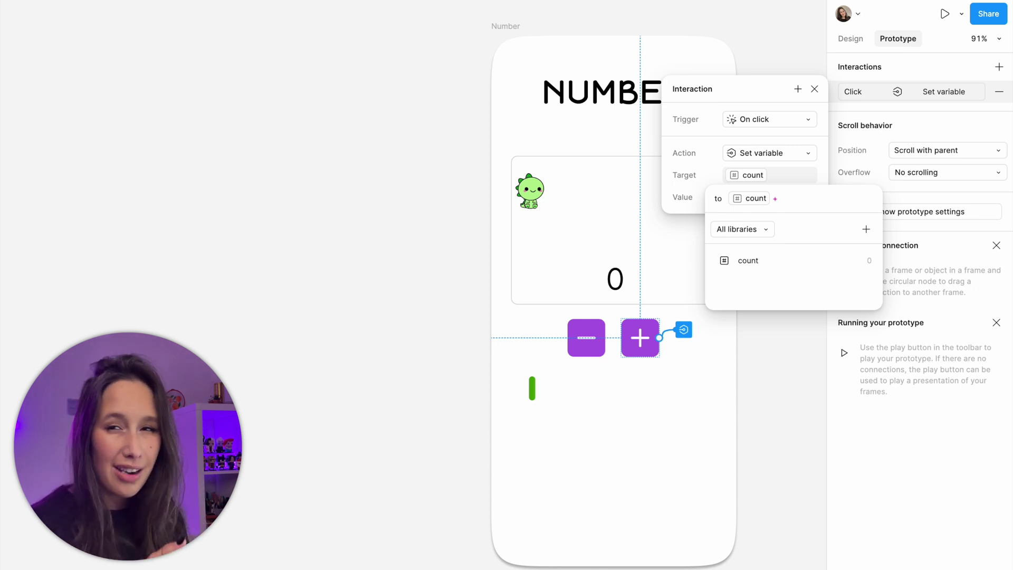
text(10)
key(Return)
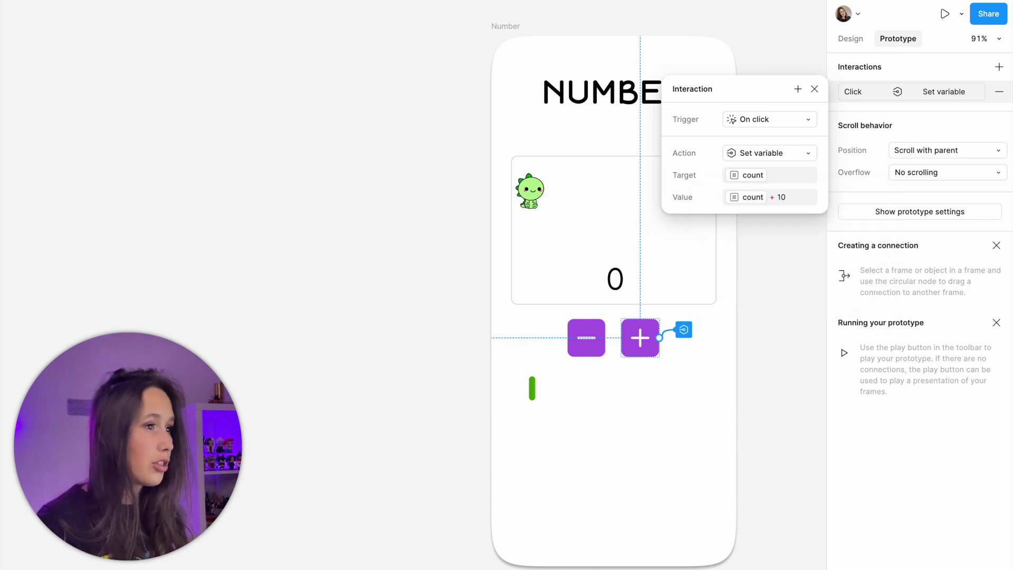
click(771, 259)
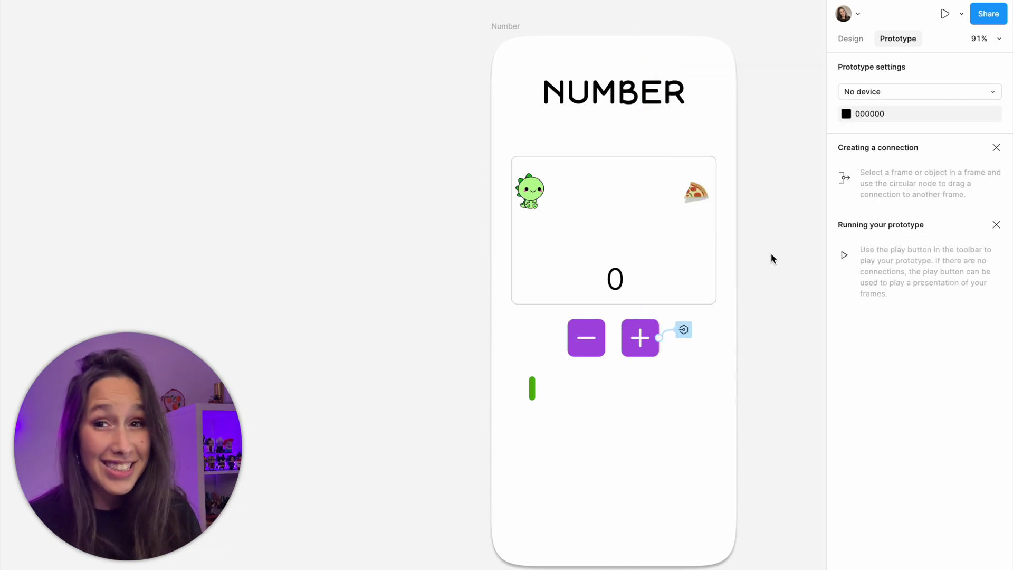
Preview the Number frame's prototype and test the plus button repeatedly until the dinosaur reaches the pizza, closing the preview at the end
click(519, 27)
key(shift+space)
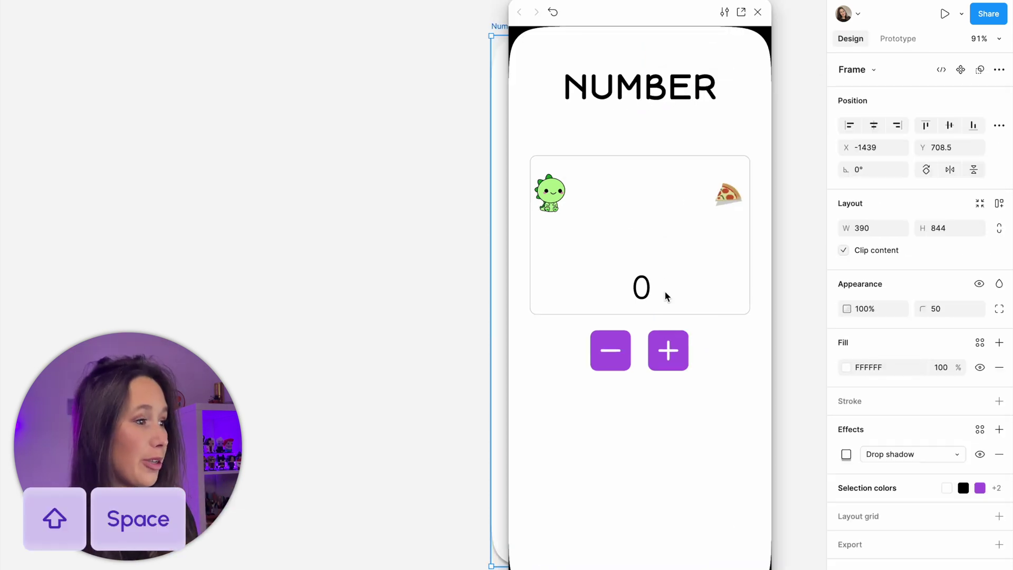
click(667, 344)
click(667, 344)
click(668, 344)
click(667, 343)
click(667, 344)
click(667, 344)
click(667, 344)
click(667, 344)
click(668, 344)
click(667, 344)
click(667, 344)
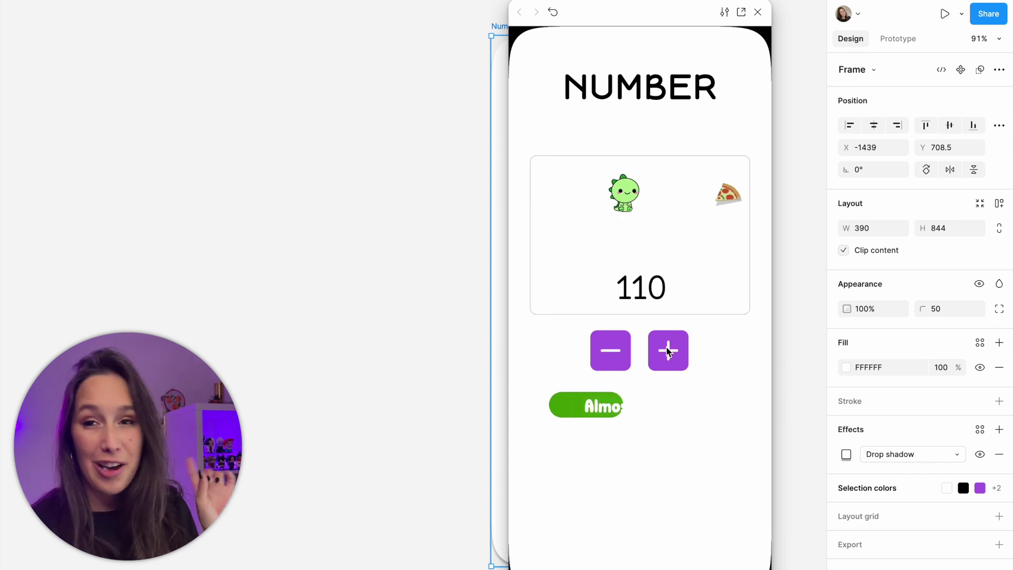
click(667, 348)
click(668, 348)
click(668, 348)
click(667, 348)
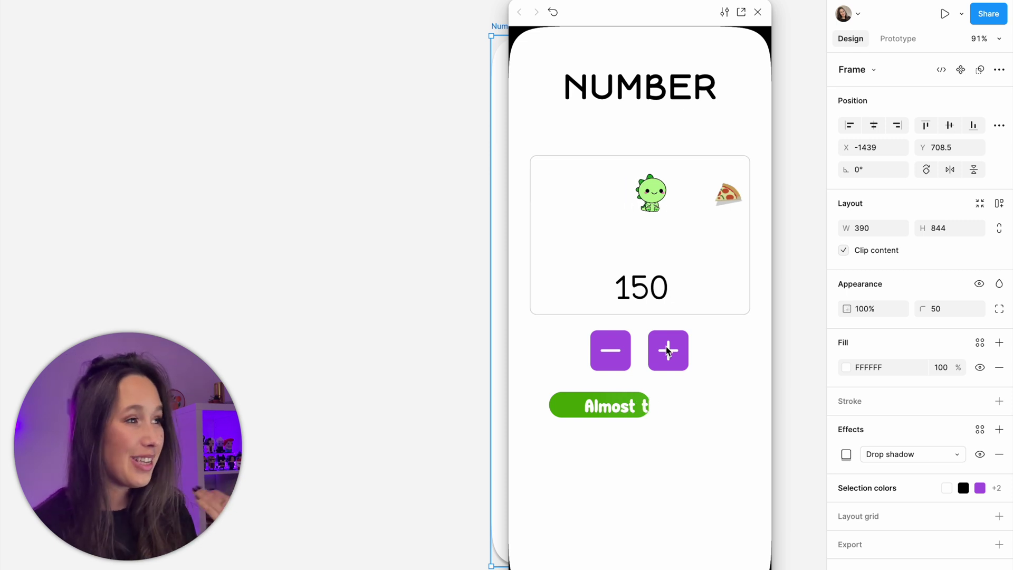
click(667, 348)
click(667, 348)
click(668, 348)
click(668, 349)
click(667, 349)
click(667, 350)
click(667, 349)
click(667, 350)
click(667, 349)
click(667, 349)
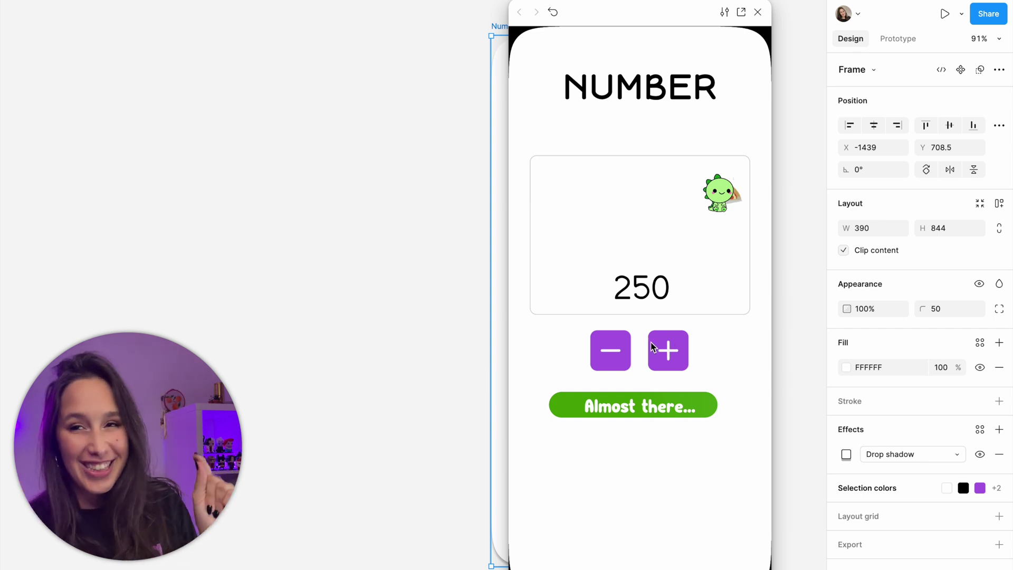
click(758, 12)
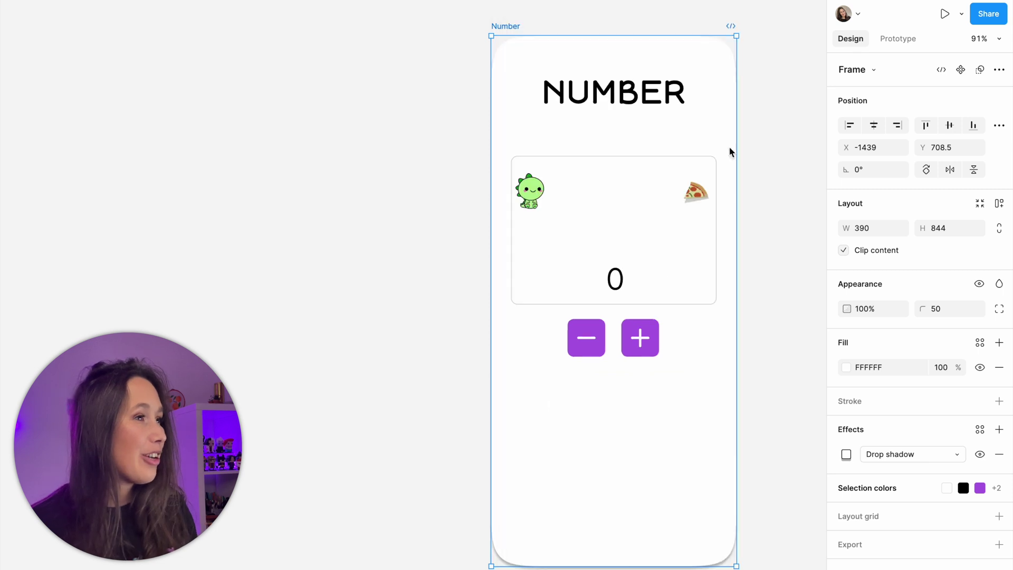
Add an on-click interaction to the minus button that sets the count variable to count - 10
click(586, 334)
click(900, 38)
click(998, 67)
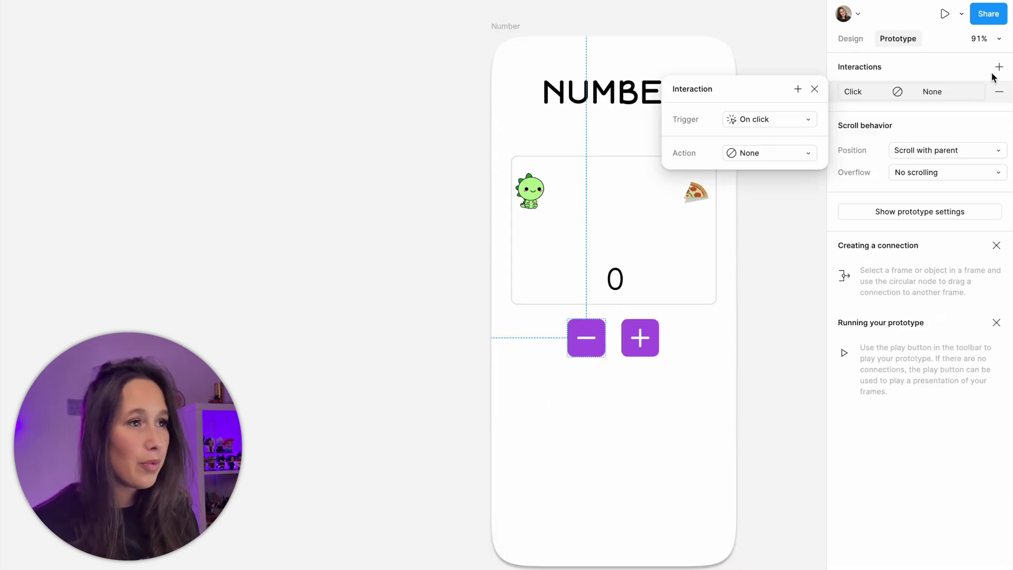
click(768, 153)
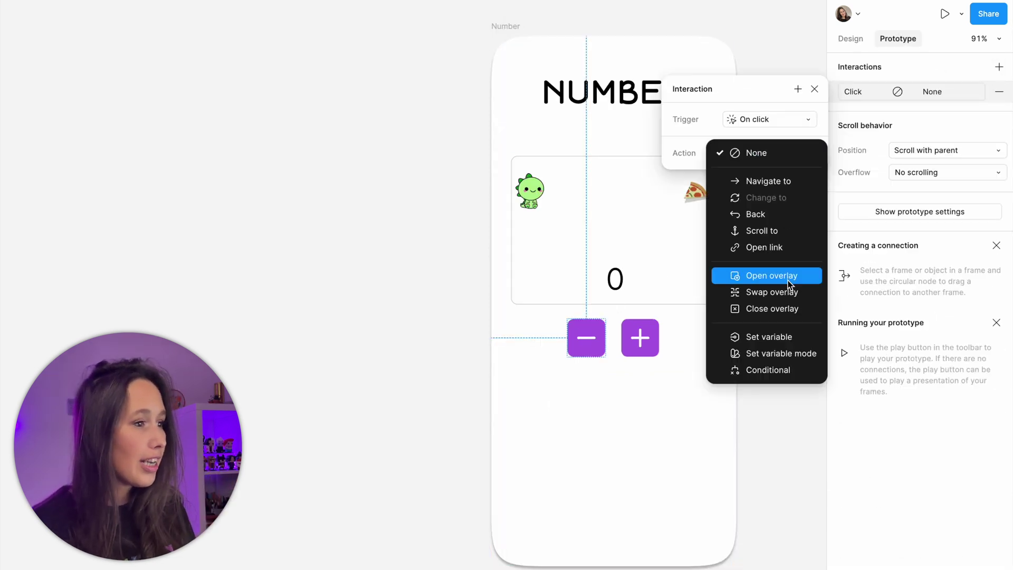
click(774, 337)
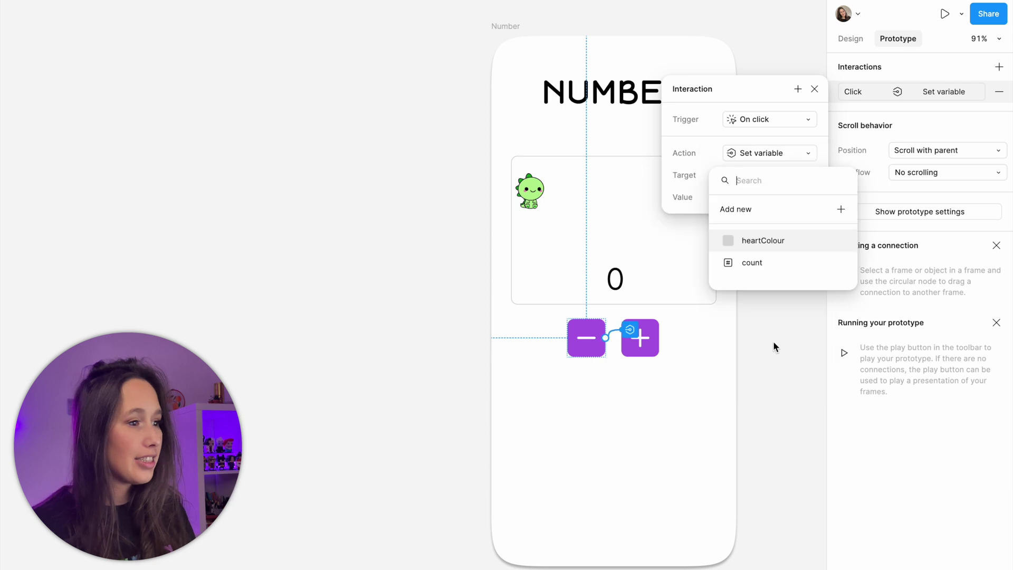
click(776, 264)
click(775, 261)
text(-10)
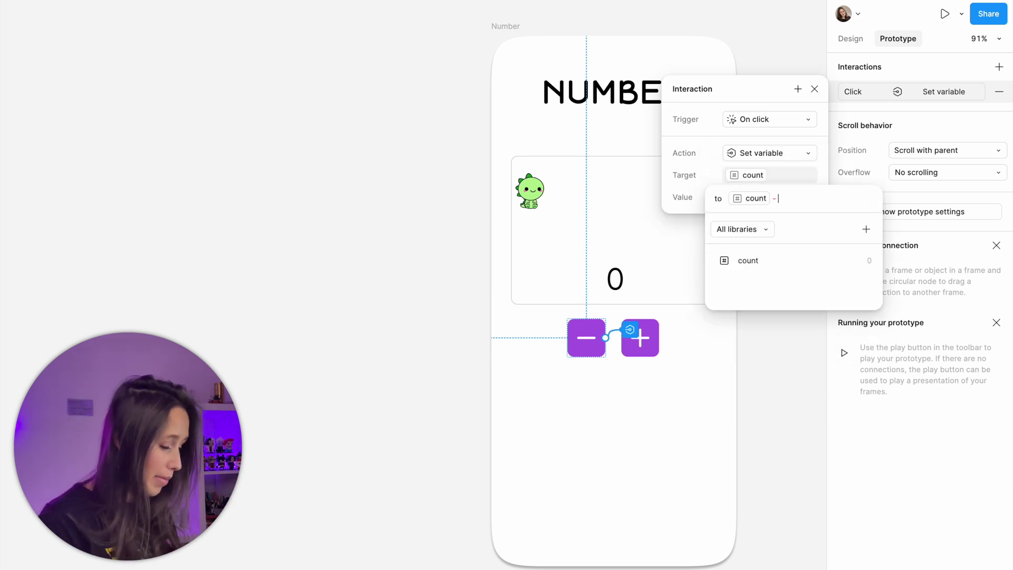
key(Return)
Preview the Number frame's prototype and test both the plus and minus buttons
click(501, 18)
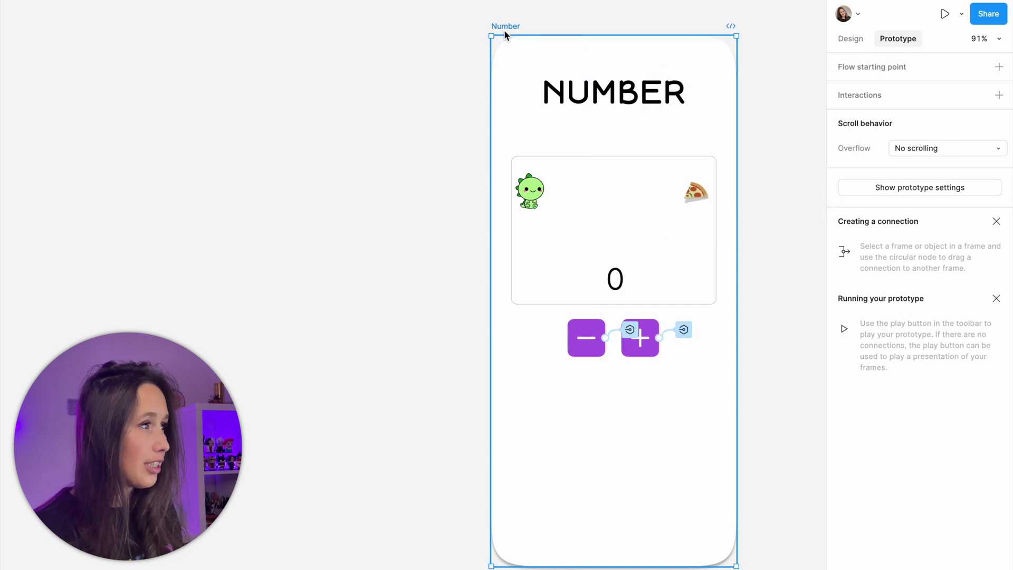
key(shift+space)
click(663, 350)
double_click(664, 350)
click(663, 349)
double_click(660, 350)
click(620, 353)
double_click(624, 352)
double_click(623, 353)
click(624, 352)
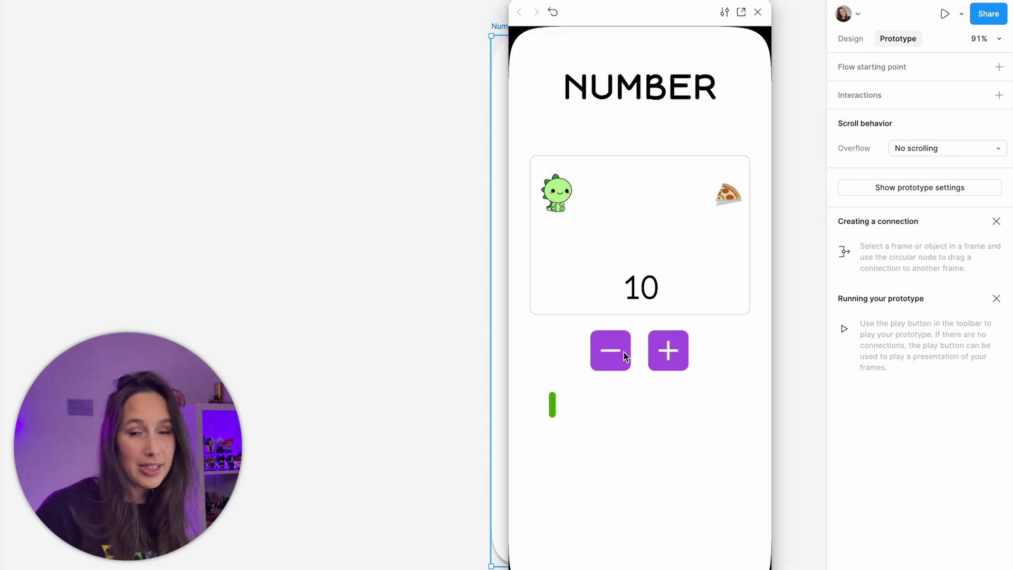
click(678, 356)
click(620, 359)
Keep raising the count with the preview's plus button until the dinosaur reaches the pizza
click(660, 356)
double_click(660, 356)
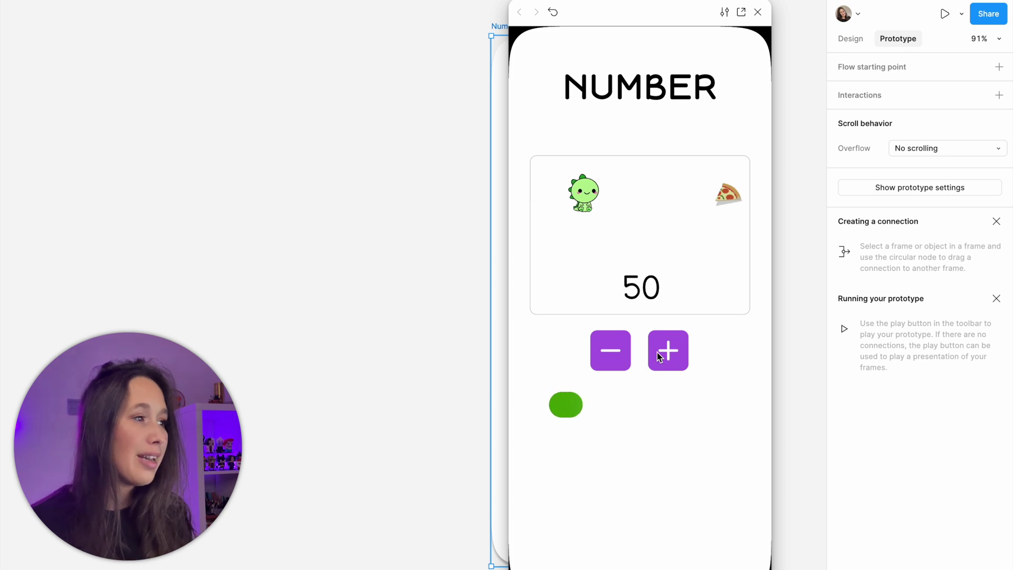
triple_click(660, 356)
triple_click(659, 356)
double_click(659, 356)
double_click(659, 356)
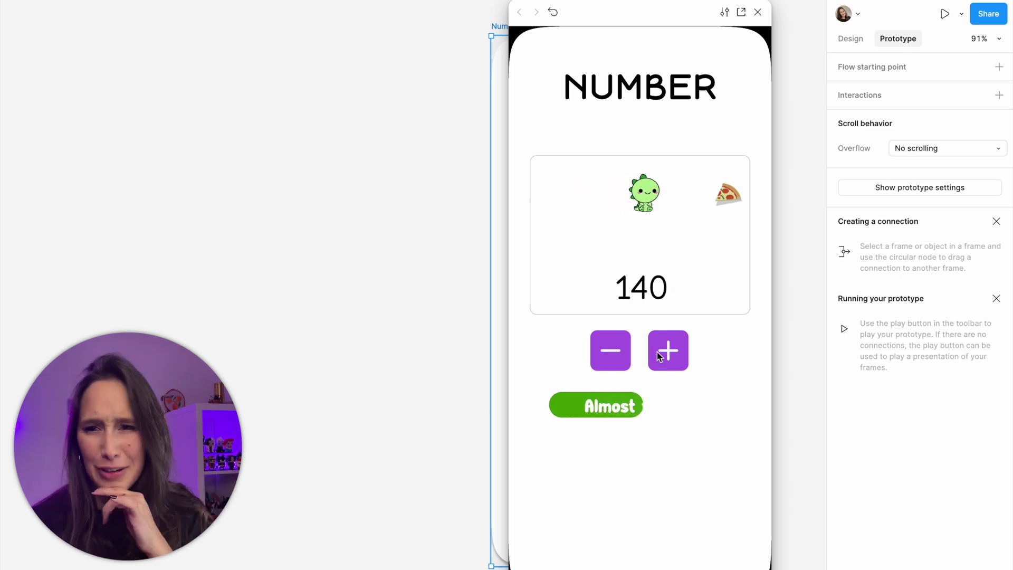
click(659, 356)
double_click(659, 356)
click(659, 356)
double_click(660, 356)
double_click(659, 357)
click(659, 356)
click(659, 356)
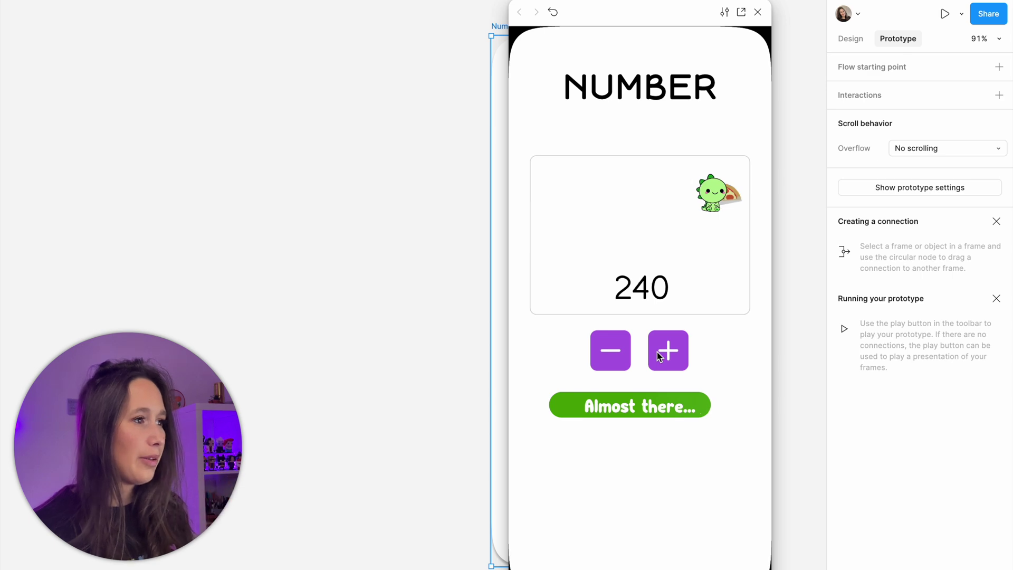
click(659, 356)
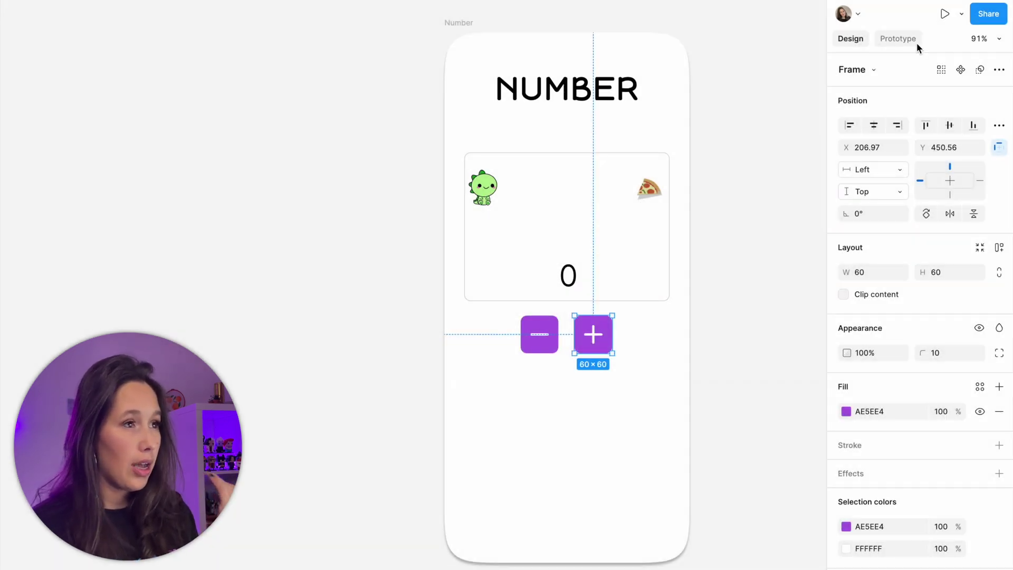
Add a Conditional action to the plus button's on-click interaction, then reposition and enlarge the interaction dialog
click(917, 43)
click(635, 325)
drag(749, 238, 802, 157)
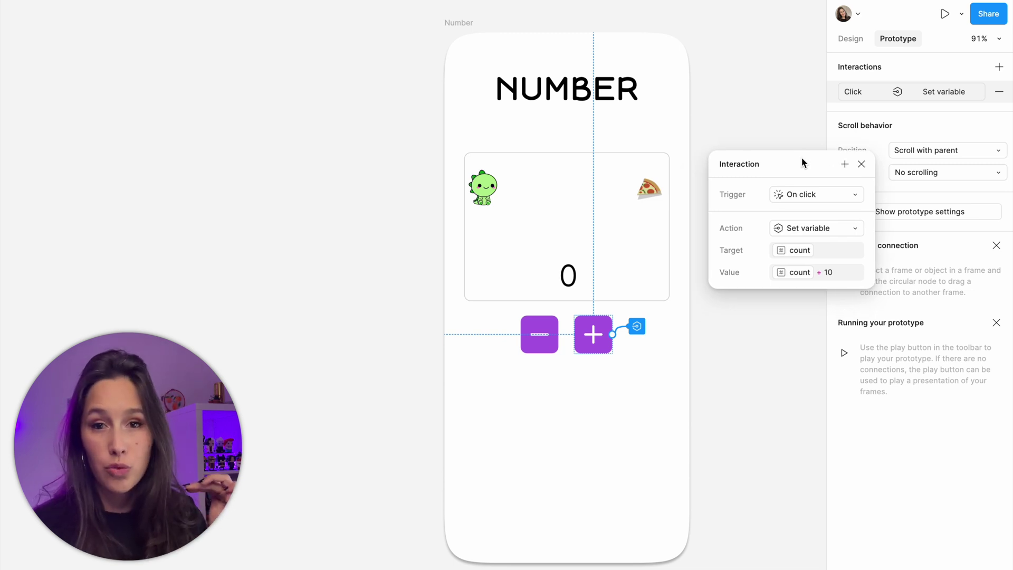
click(844, 165)
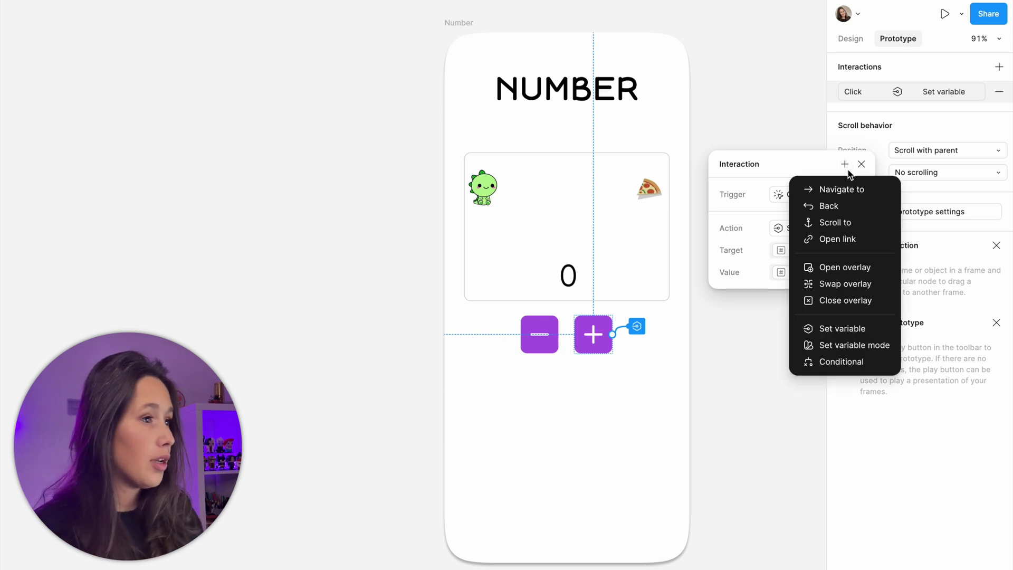
click(866, 362)
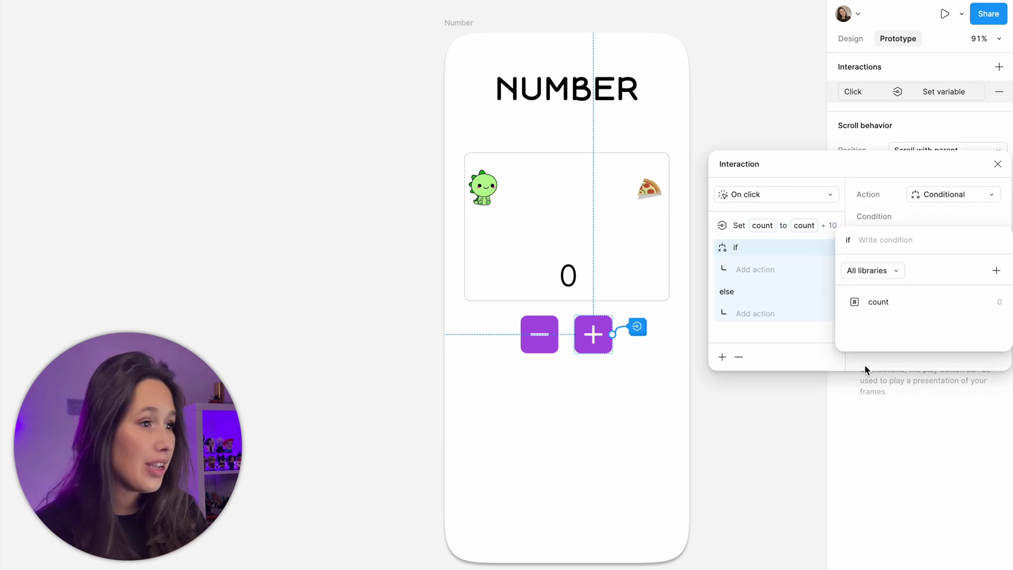
click(794, 163)
drag(807, 160, 545, 130)
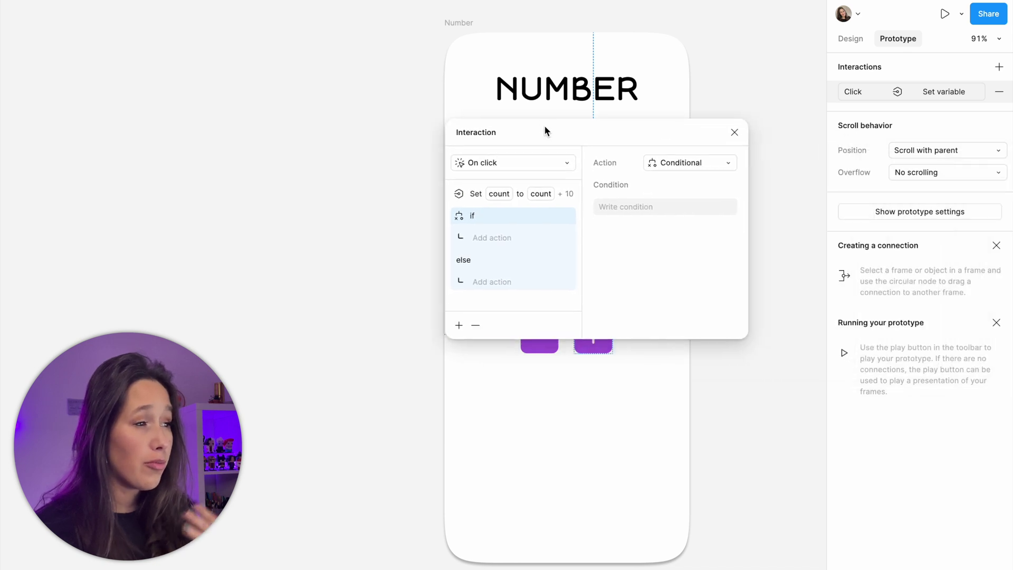
drag(746, 338, 857, 355)
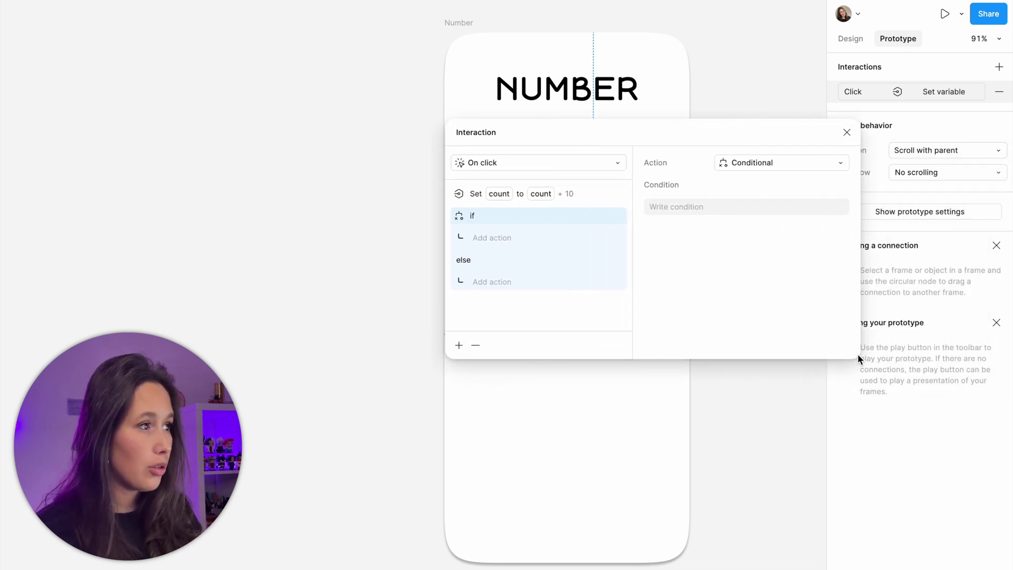
Set the new conditional's if condition to count <= 150
click(569, 199)
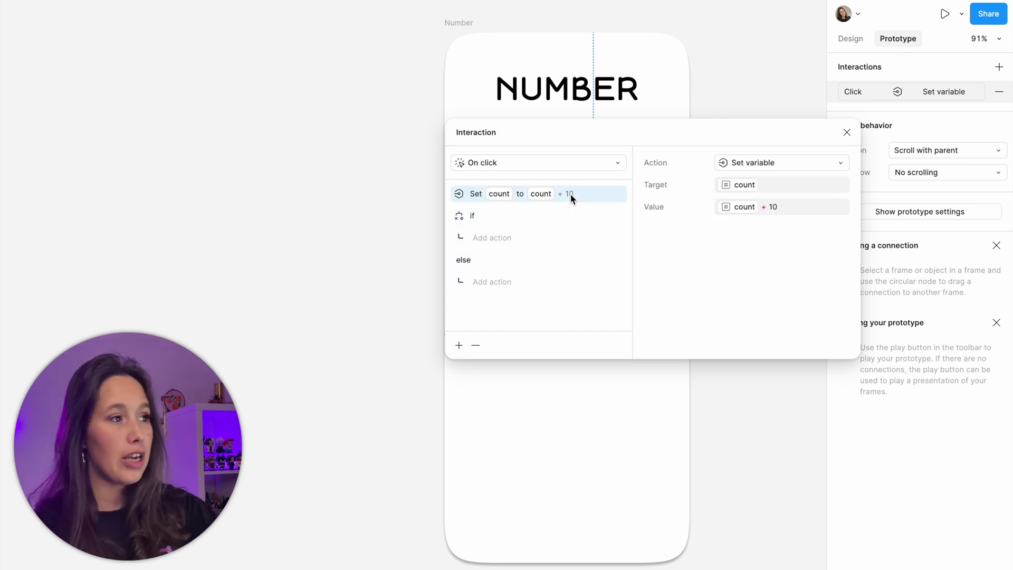
click(505, 216)
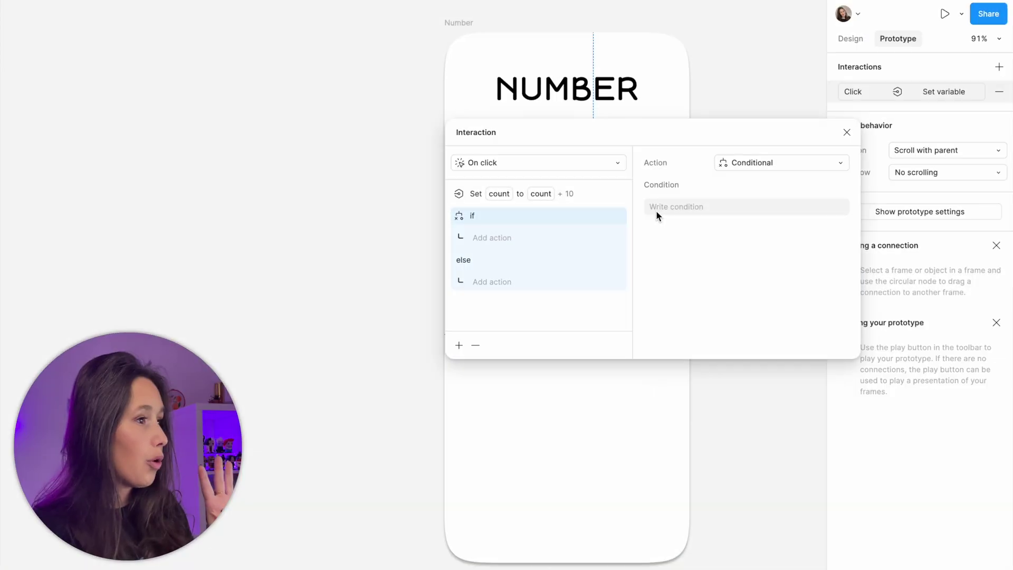
click(657, 208)
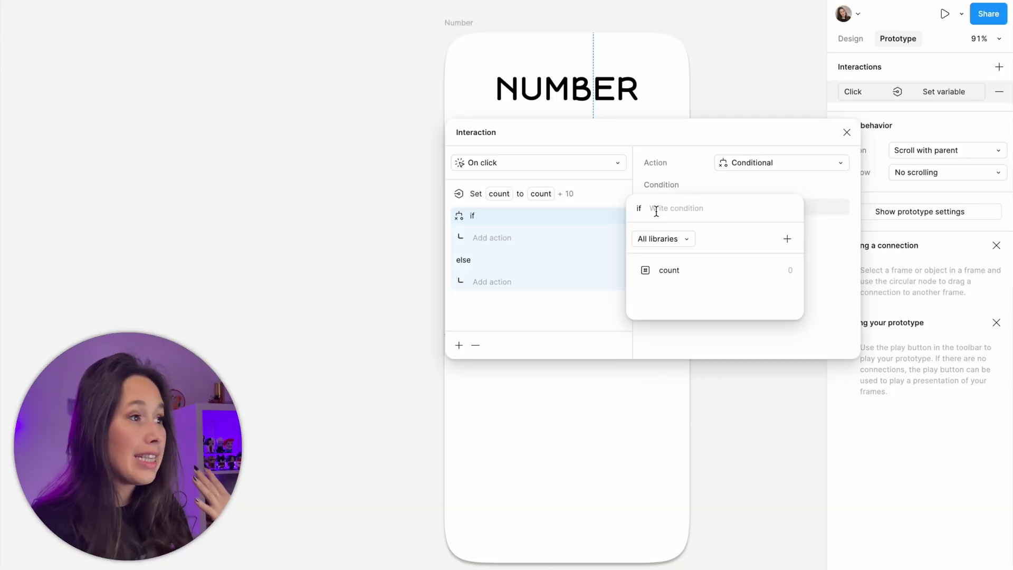
click(668, 271)
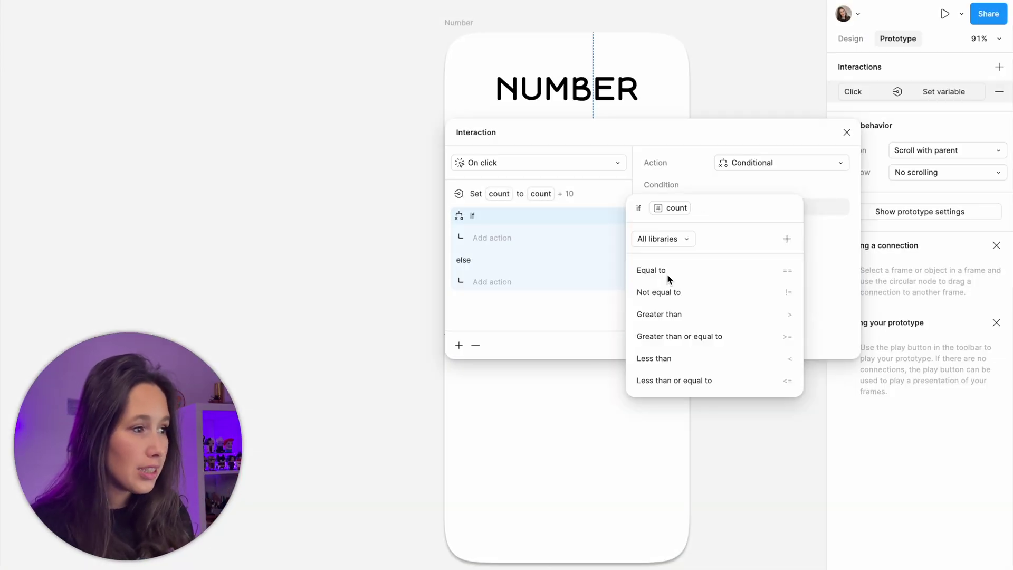
click(710, 385)
text(150)
key(Return)
Nest the action that sets count to count + 10 under the if condition and close the interaction dialog
click(472, 196)
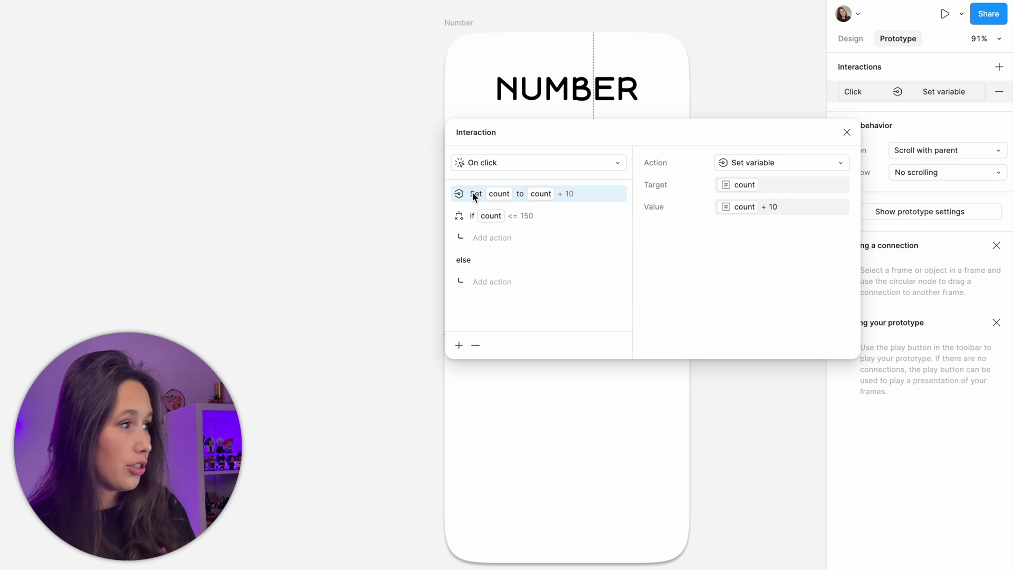
drag(494, 238, 494, 235)
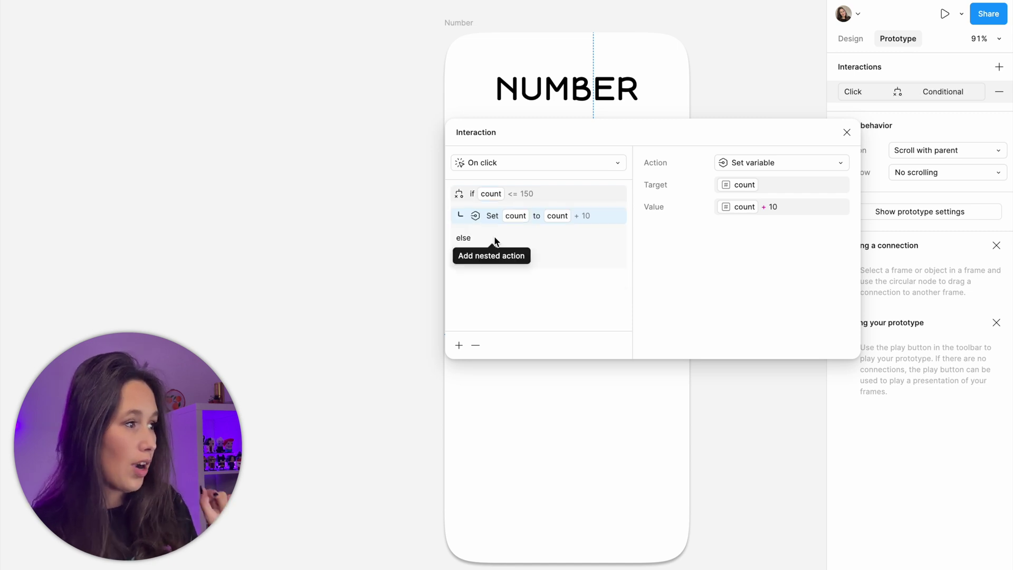
click(529, 201)
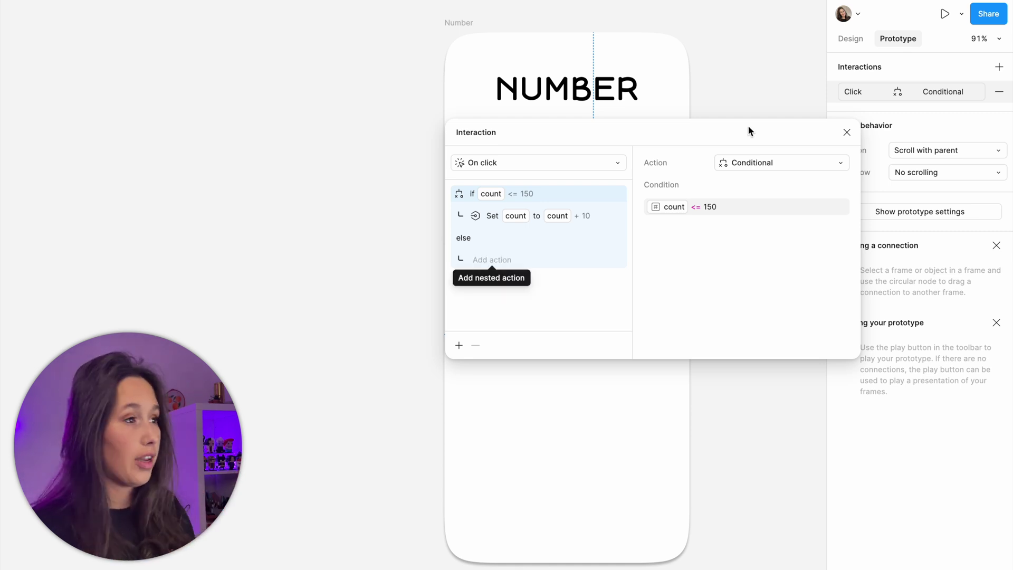
click(846, 132)
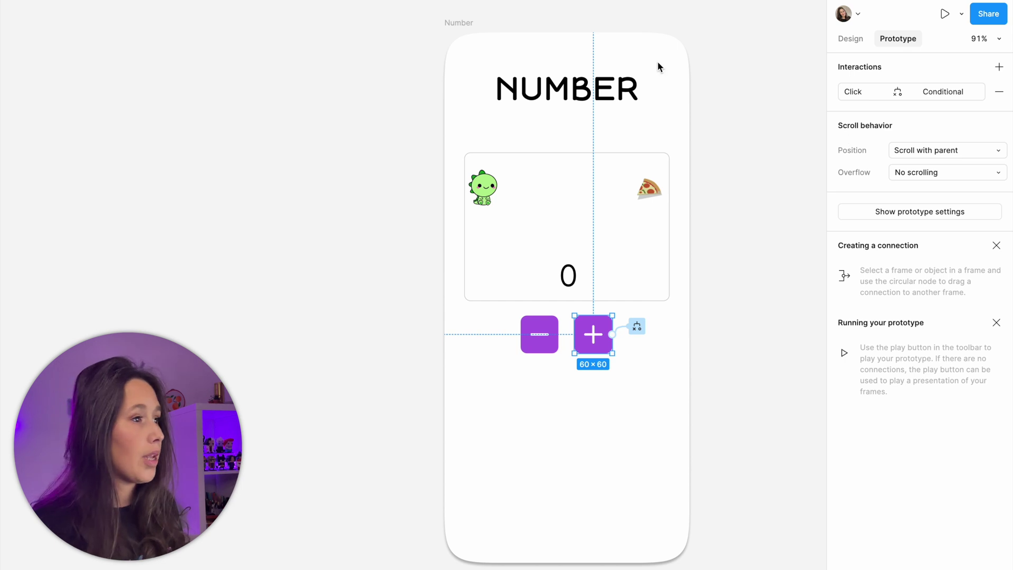
Preview the Number frame and test the conditional plus button repeatedly up to its limit, closing the preview at the end
click(718, 66)
click(469, 17)
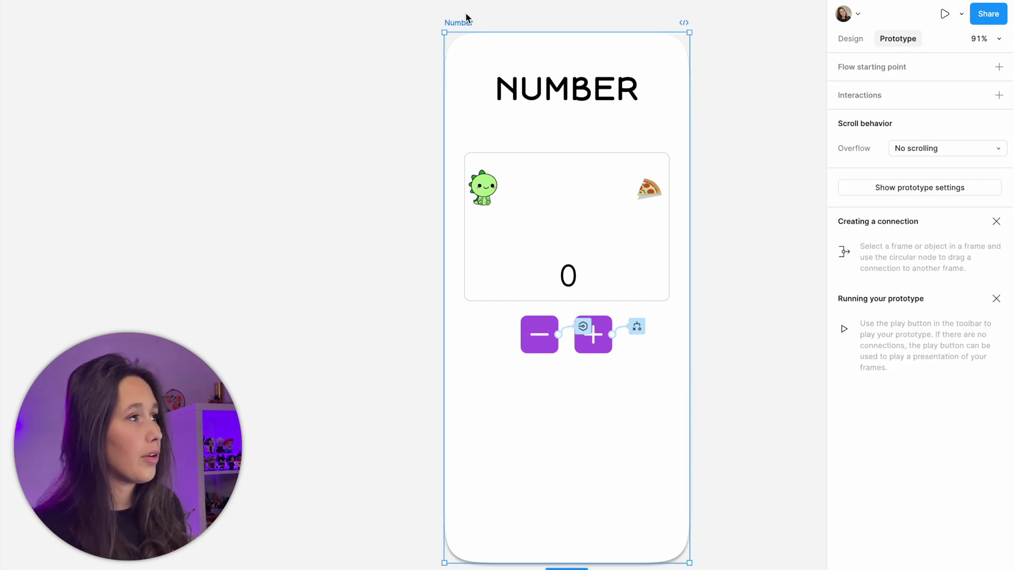
key(shift+space)
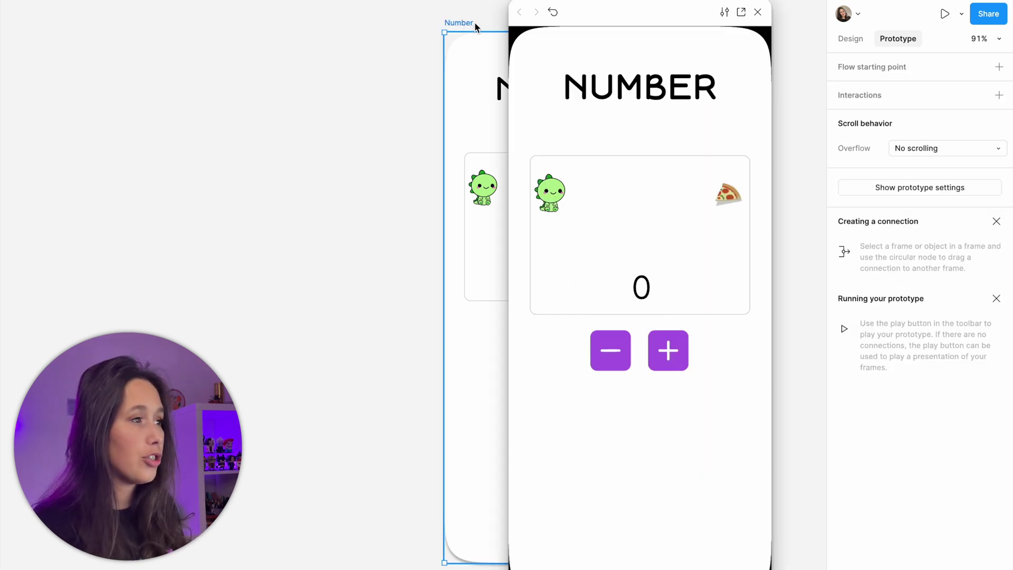
click(668, 348)
click(673, 355)
click(673, 355)
click(678, 361)
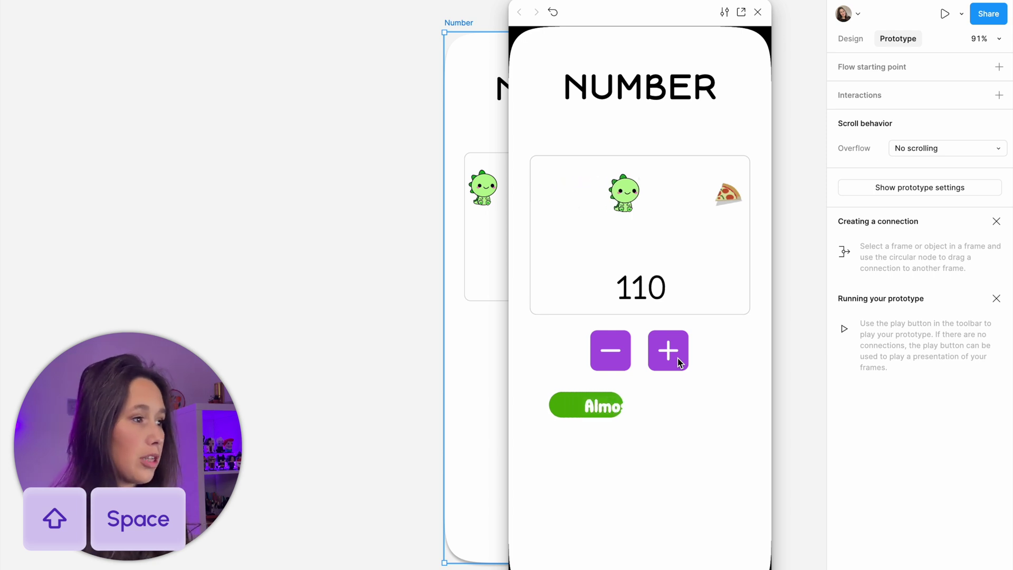
click(678, 361)
click(678, 361)
click(678, 360)
click(678, 361)
click(677, 361)
click(678, 361)
click(678, 361)
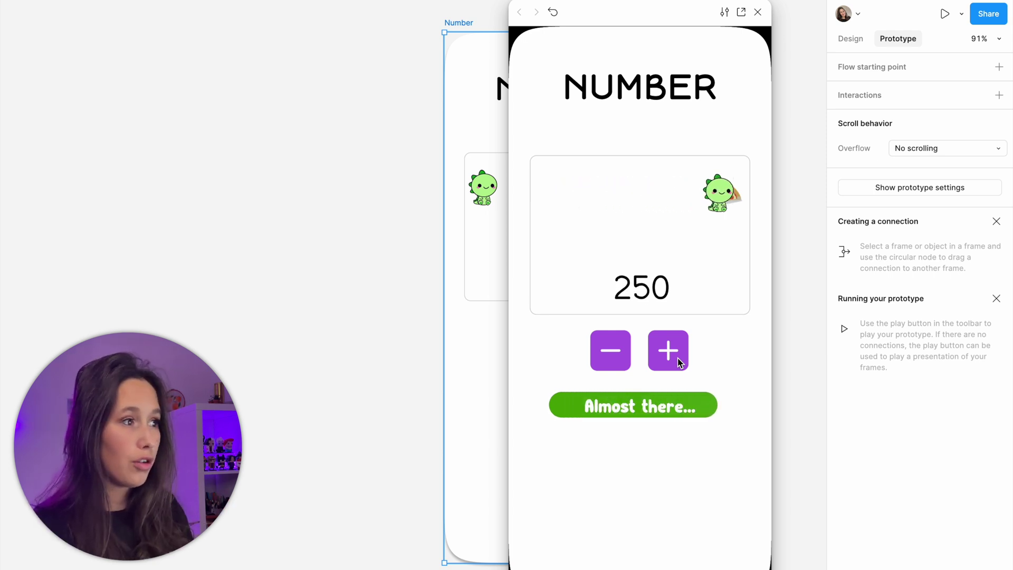
click(678, 361)
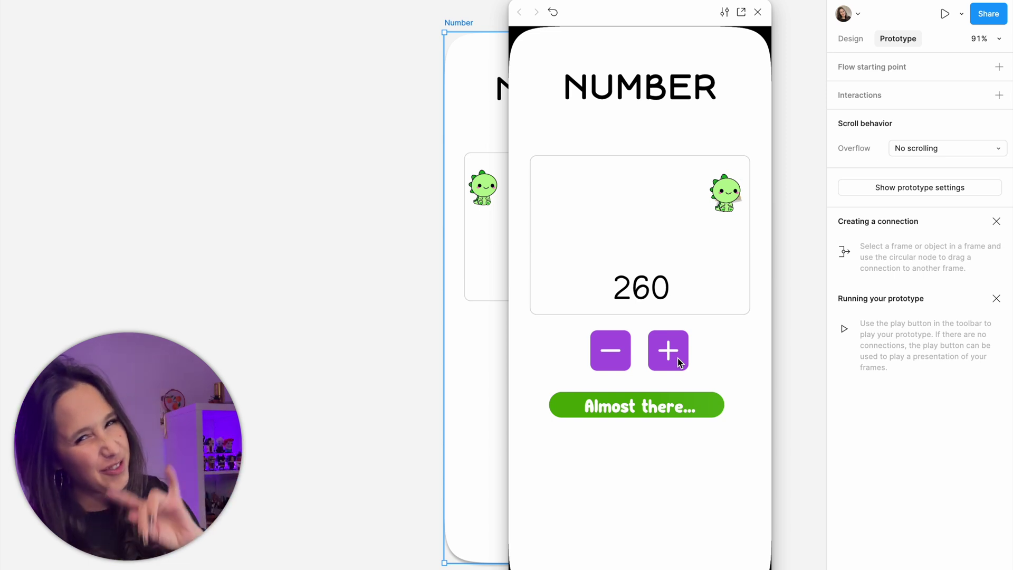
click(758, 12)
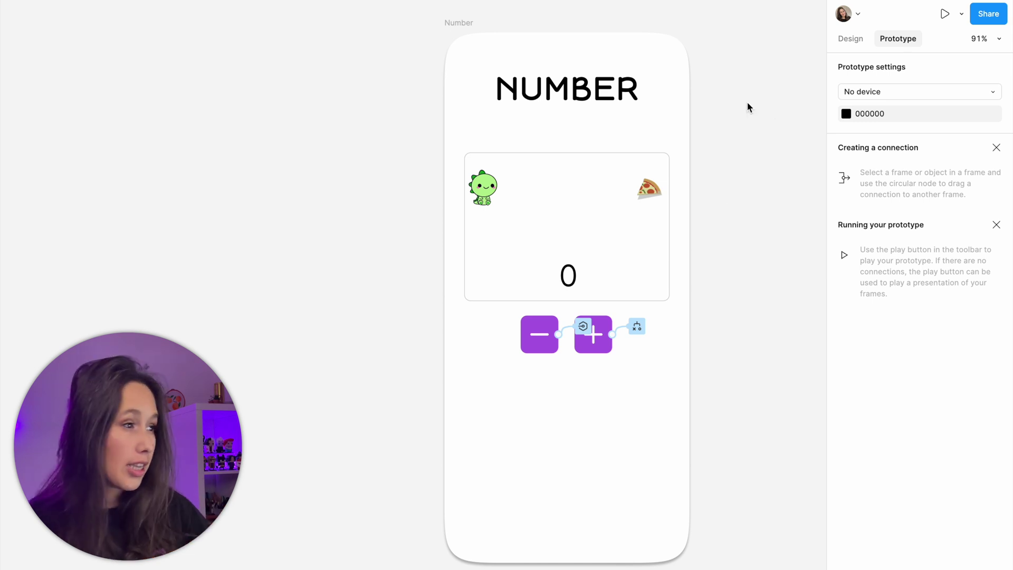
Change the if condition of the plus button's on-click interaction to count < 250 and close the interaction dialog
click(635, 324)
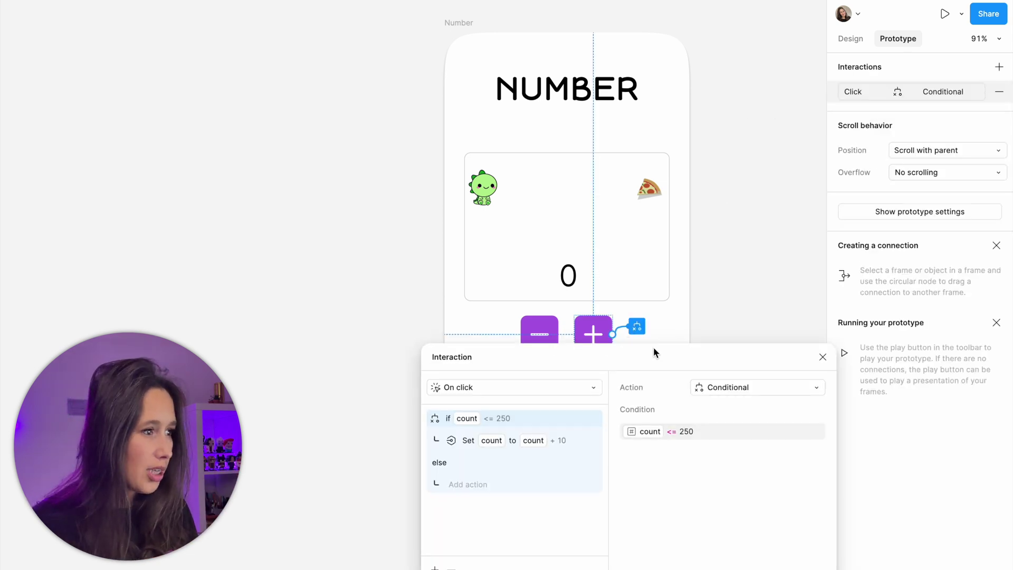
drag(648, 348, 766, 207)
click(648, 298)
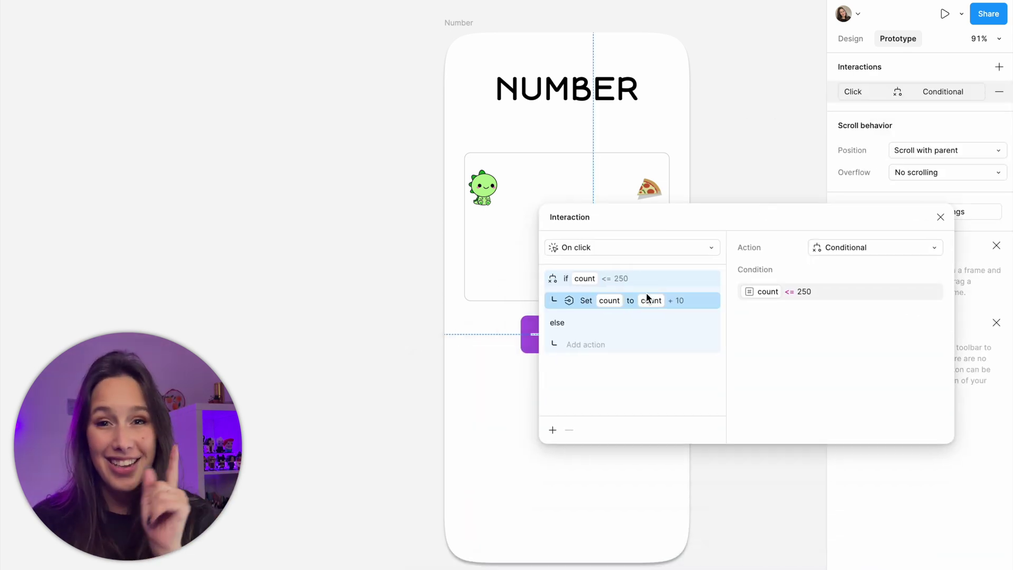
click(774, 293)
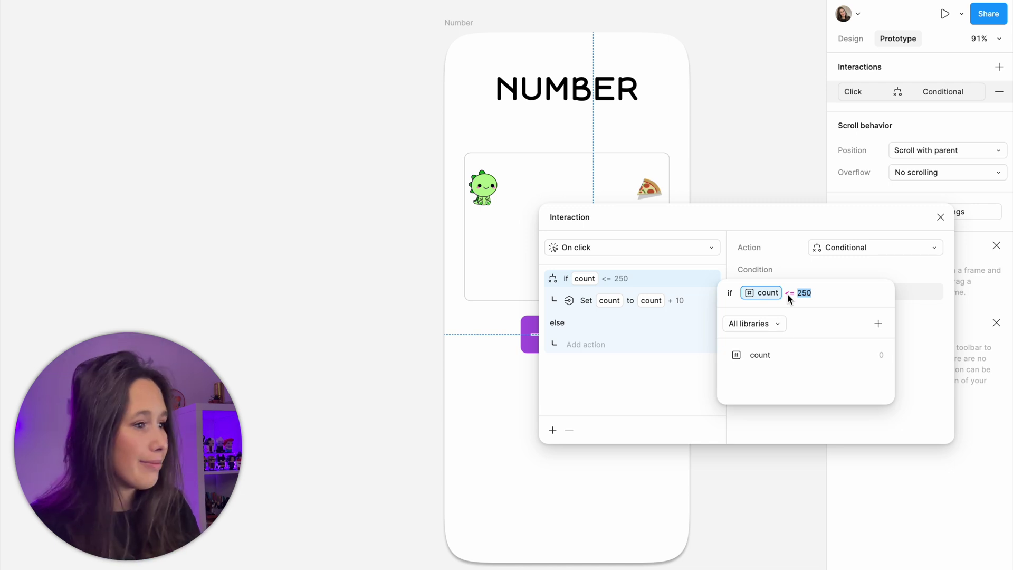
key(Left)
click(780, 351)
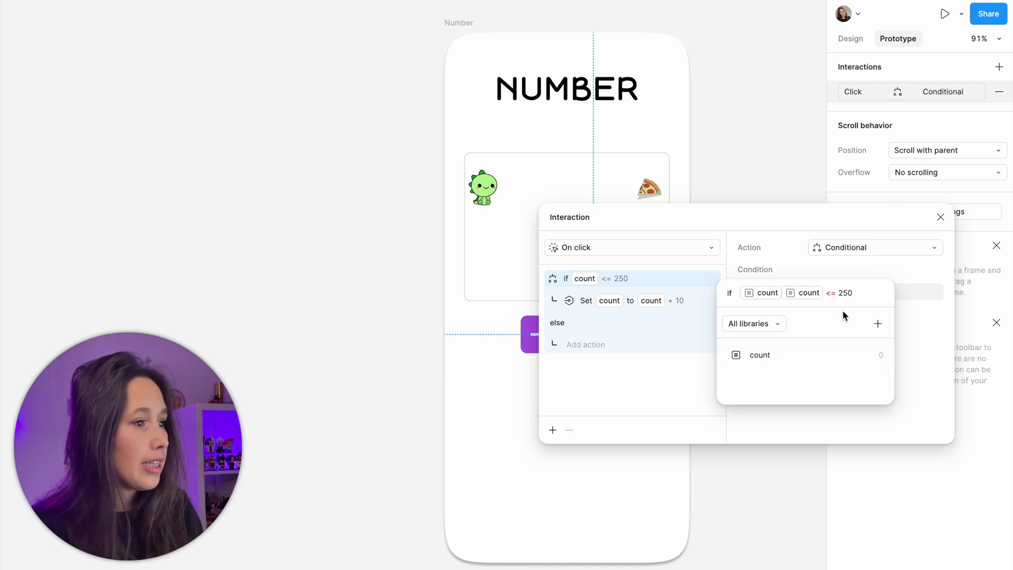
click(853, 291)
key(BackSpace)
key(BackSpace)
key(BackSpace)
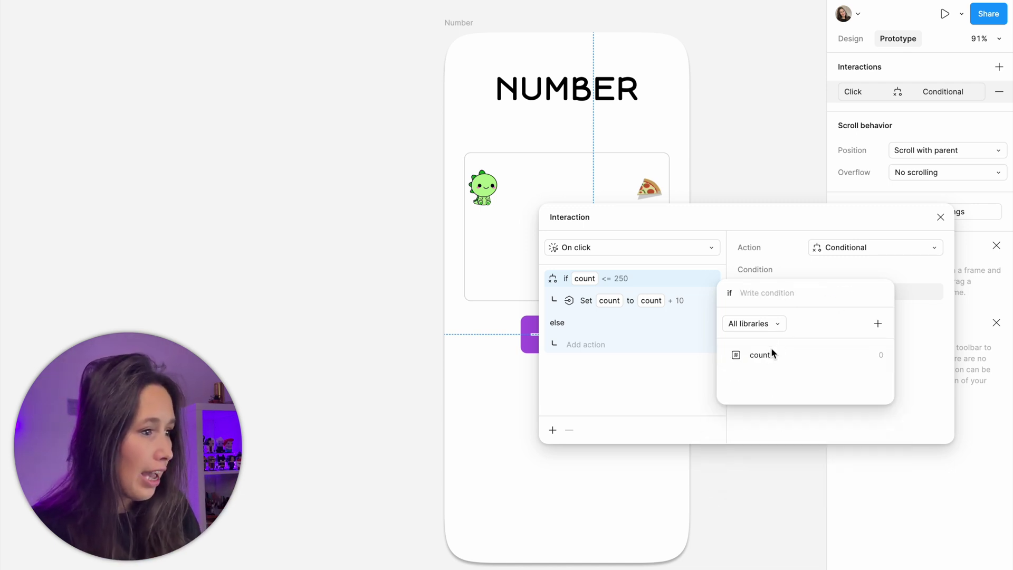
click(775, 355)
text(< )
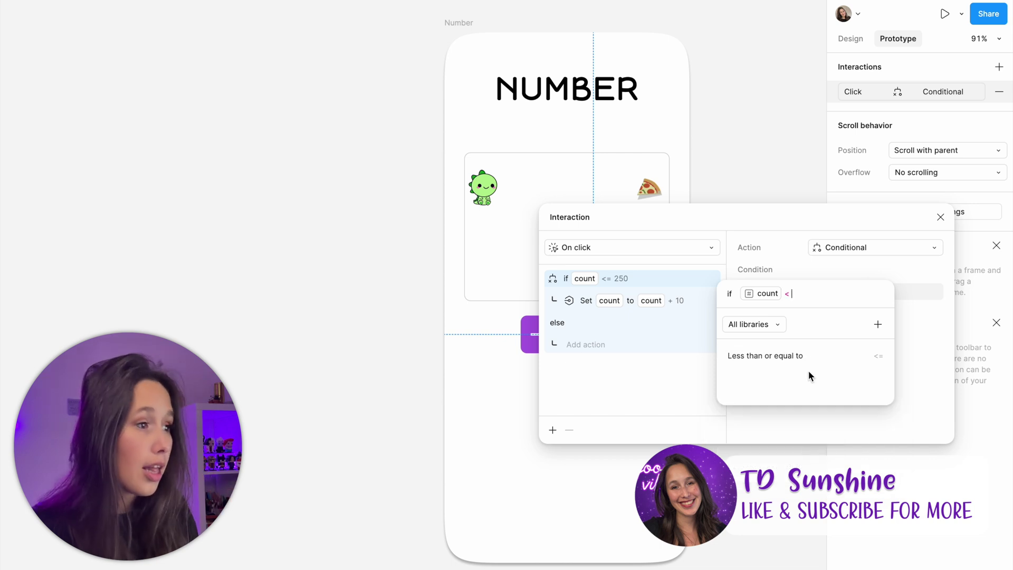
text(250)
key(Return)
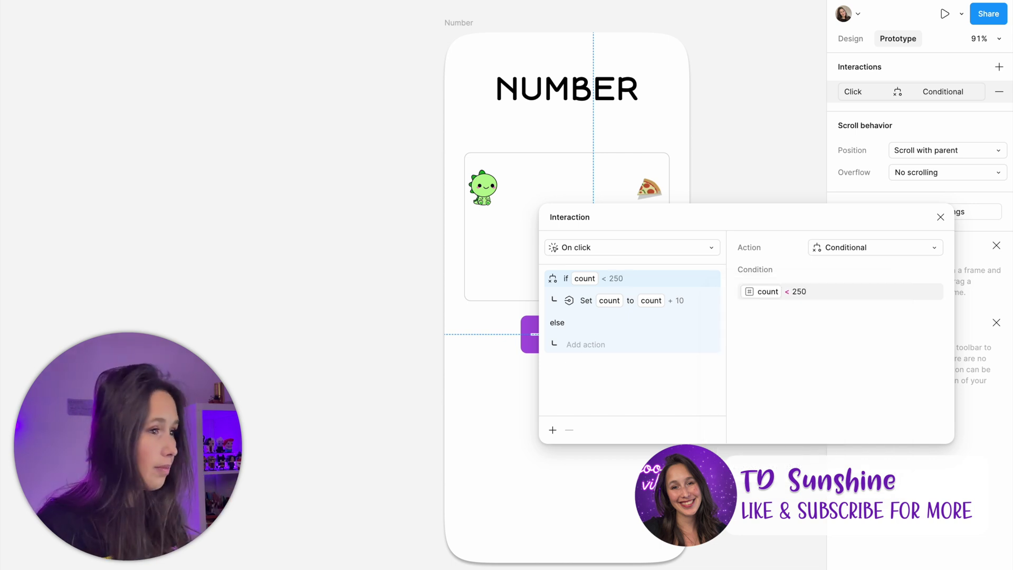
click(940, 217)
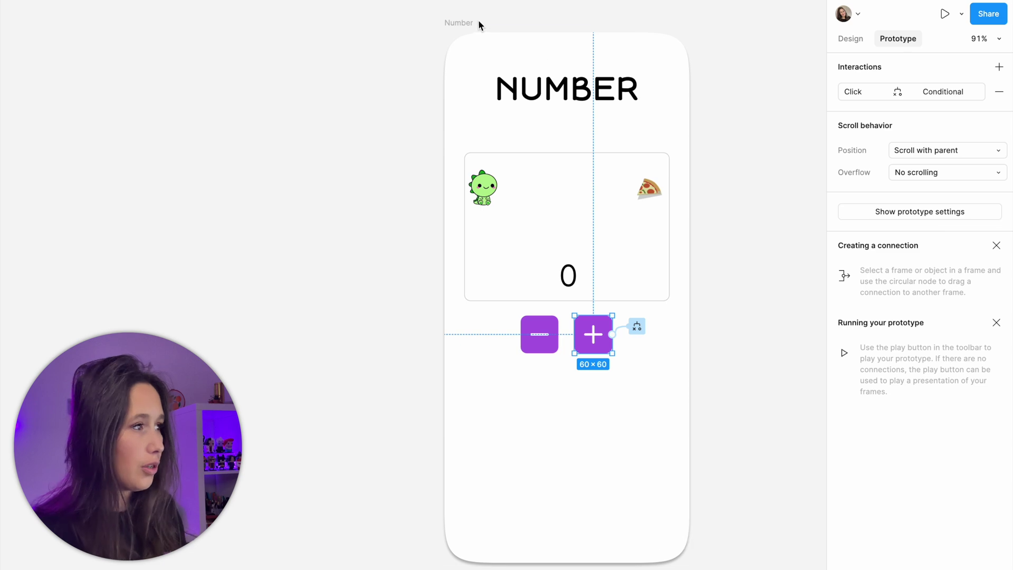
Preview the Number frame and test the plus button repeatedly against the new count limit
click(456, 22)
key(shift+space)
click(668, 365)
click(668, 365)
click(667, 365)
click(667, 365)
click(667, 365)
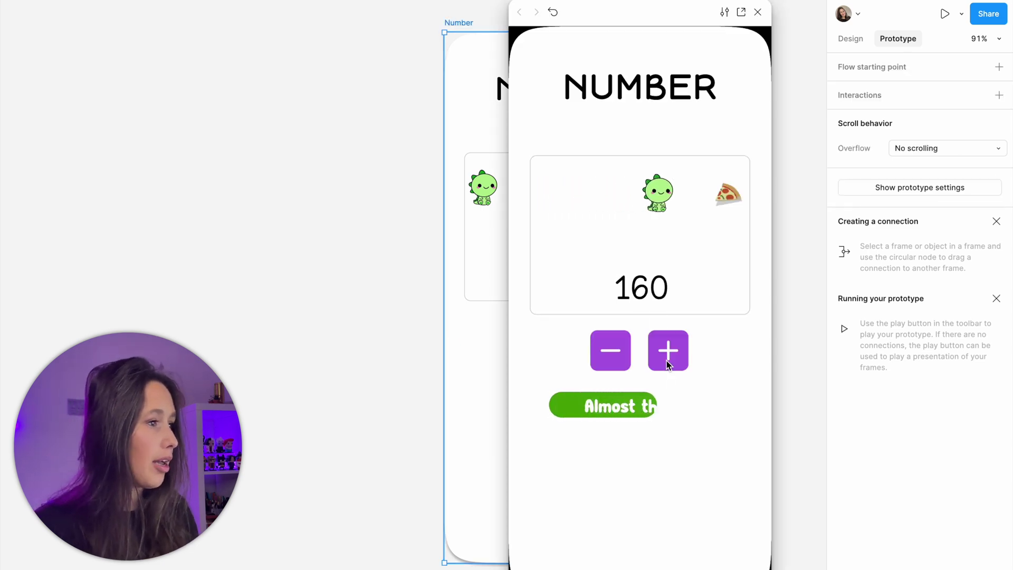
click(667, 365)
click(667, 365)
click(667, 365)
click(667, 365)
click(668, 365)
click(667, 365)
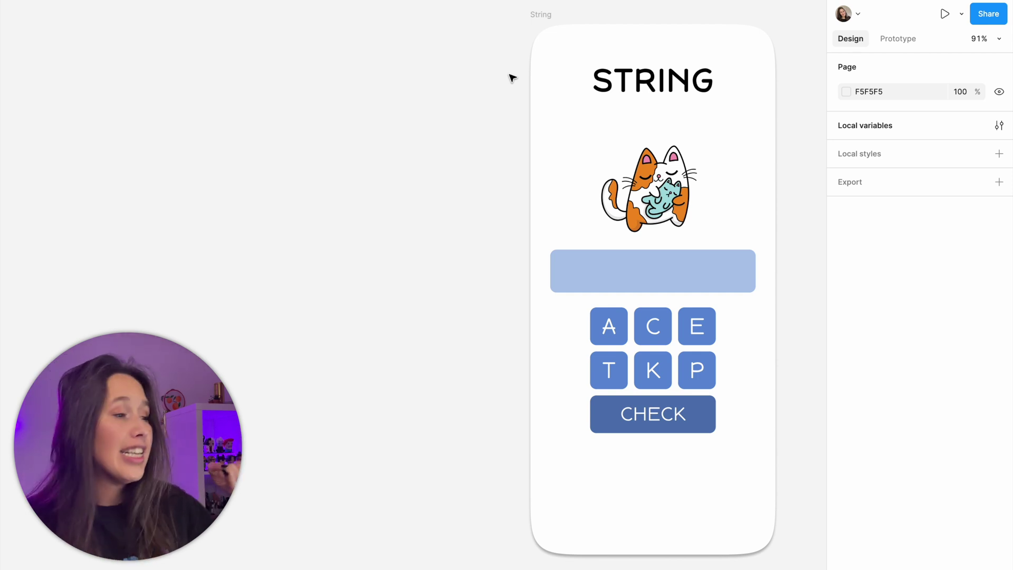
click(676, 334)
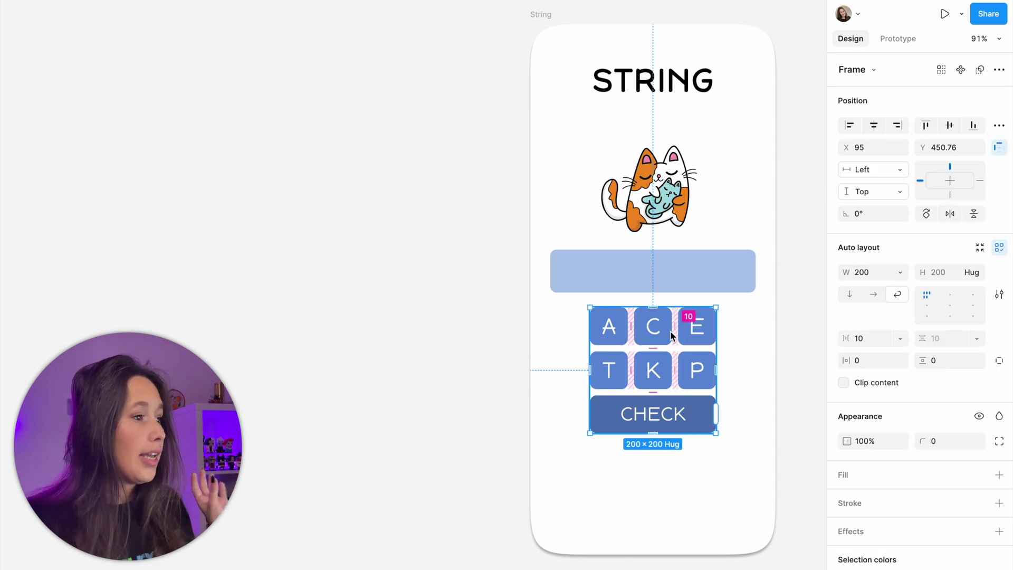
click(665, 336)
click(802, 275)
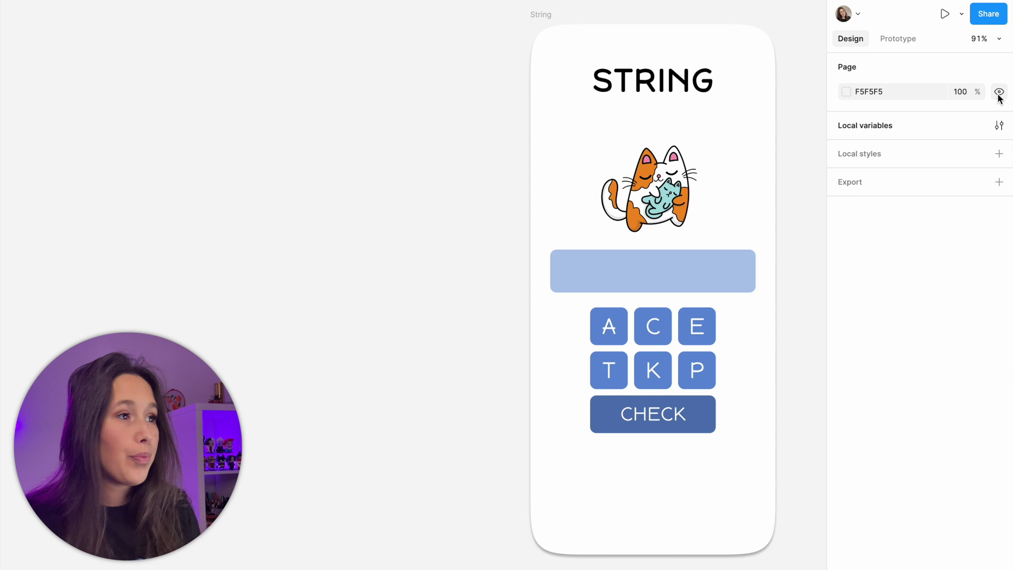
Create a string variable named inputText with an empty value and close the local variables dialog
click(996, 125)
click(996, 126)
click(996, 127)
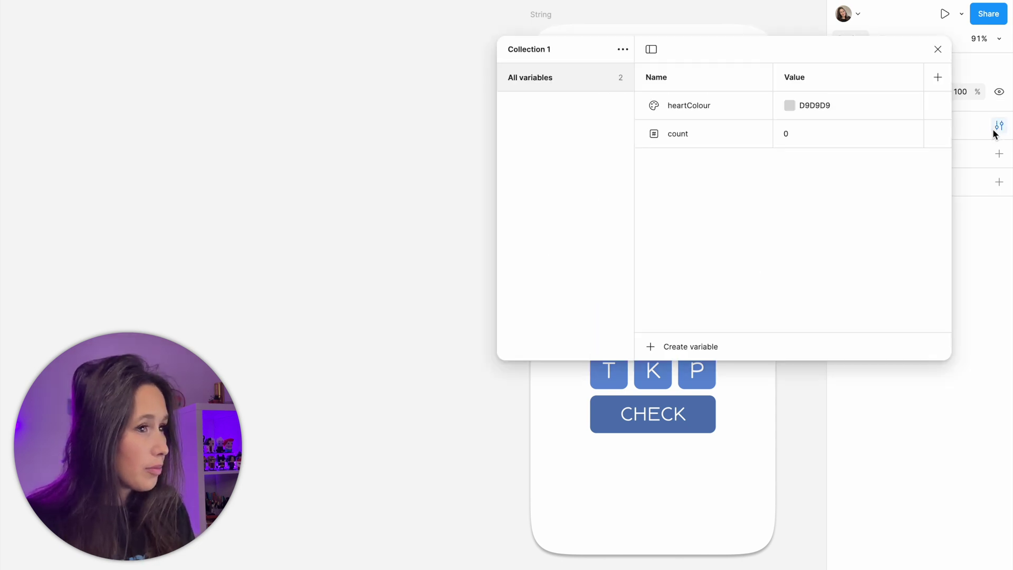
click(692, 344)
click(688, 404)
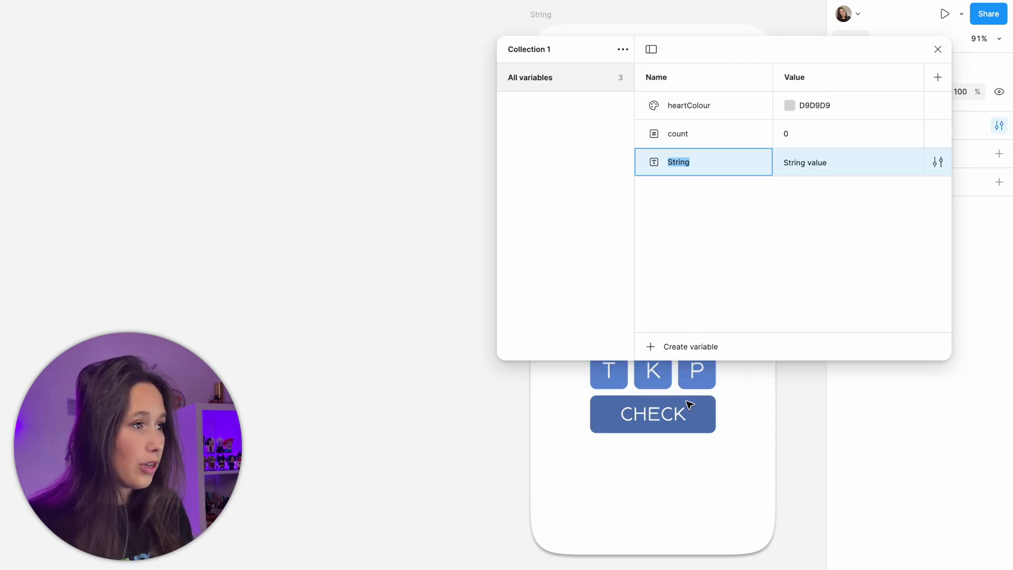
text(inputTe)
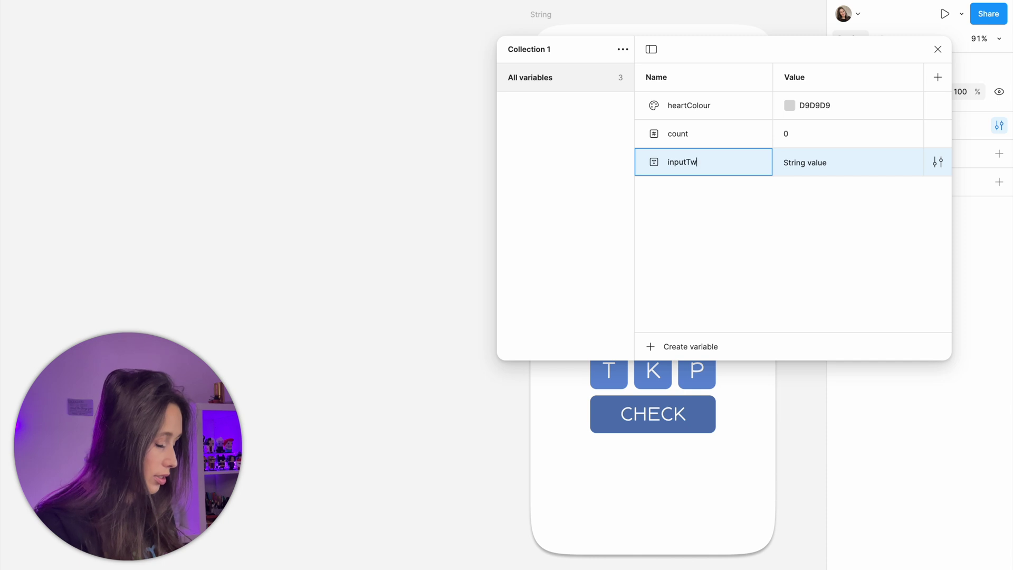
text(xt)
key(Return)
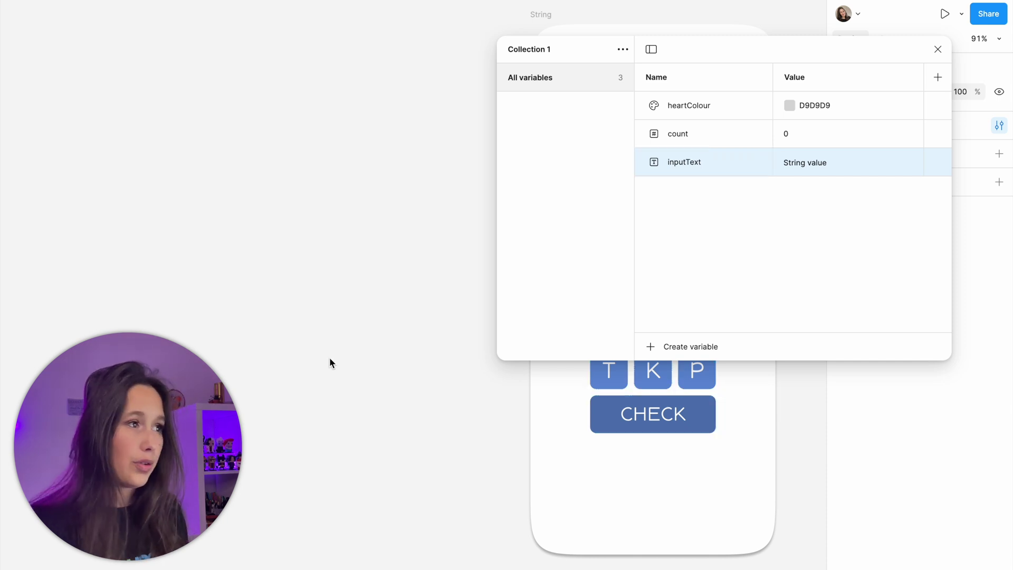
click(813, 164)
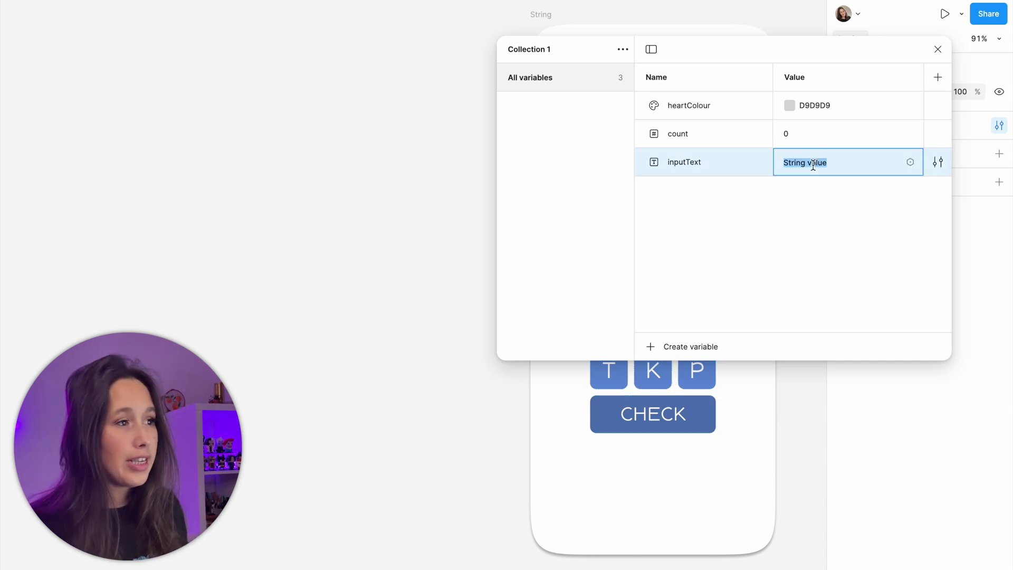
key(BackSpace)
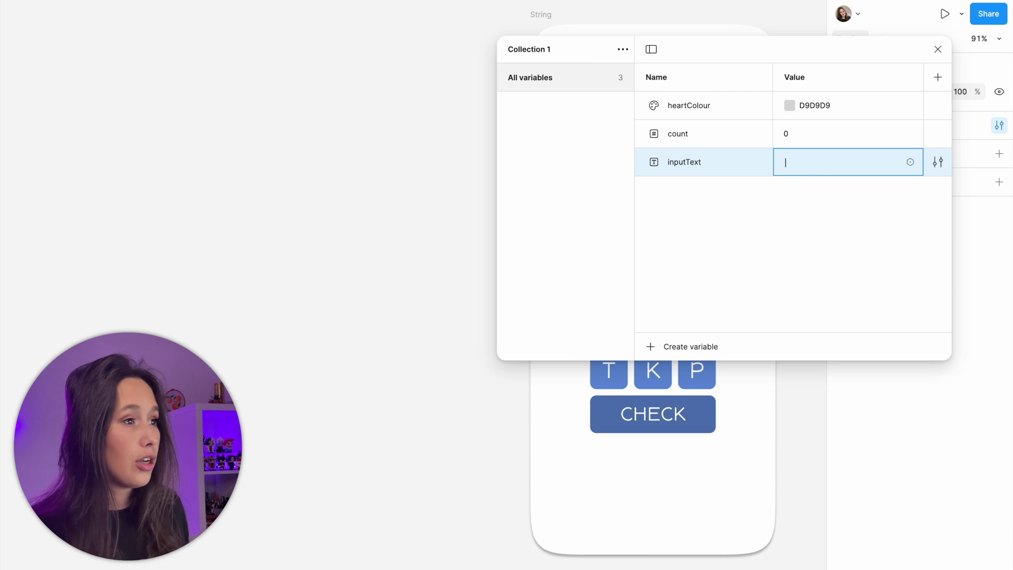
click(941, 45)
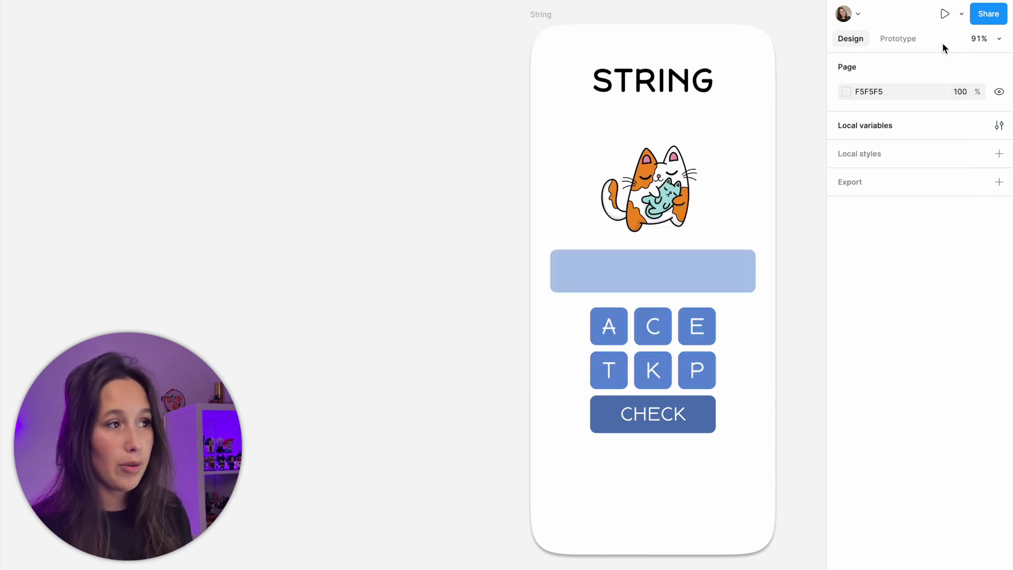
Assign the inputText variable to the empty text layer inside the light blue box of the String frame
click(678, 270)
double_click(679, 270)
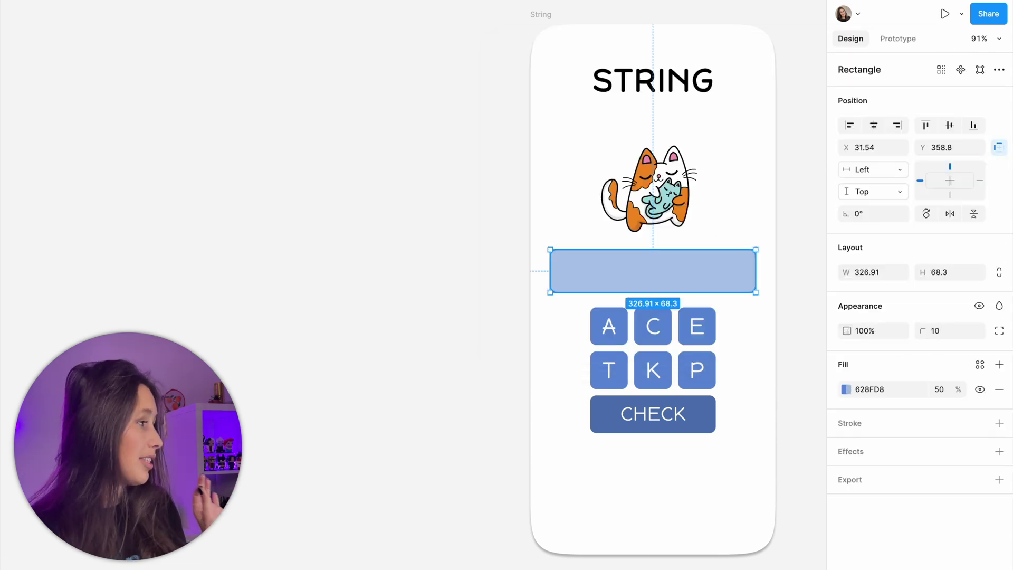
key(Tab)
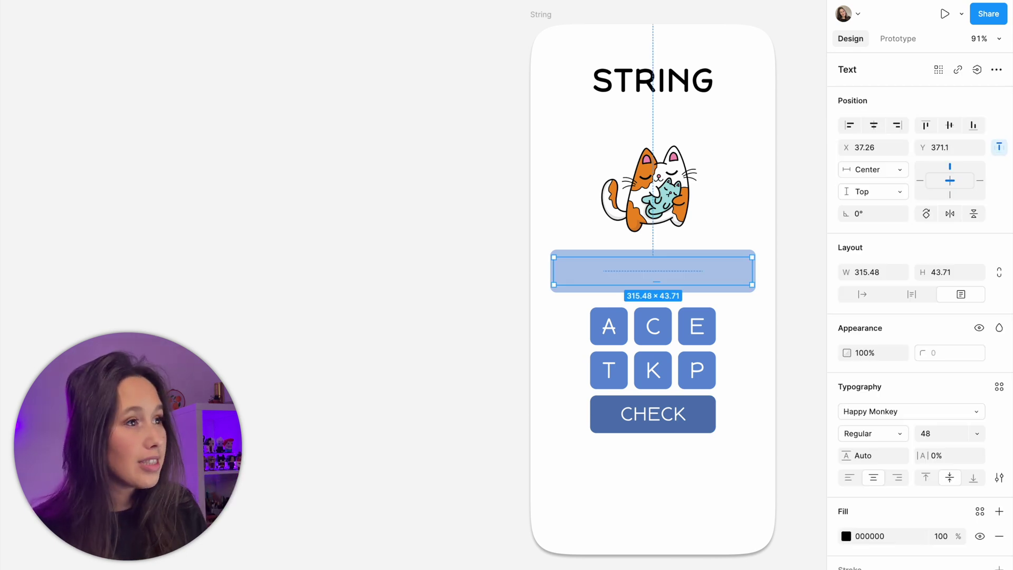
click(979, 71)
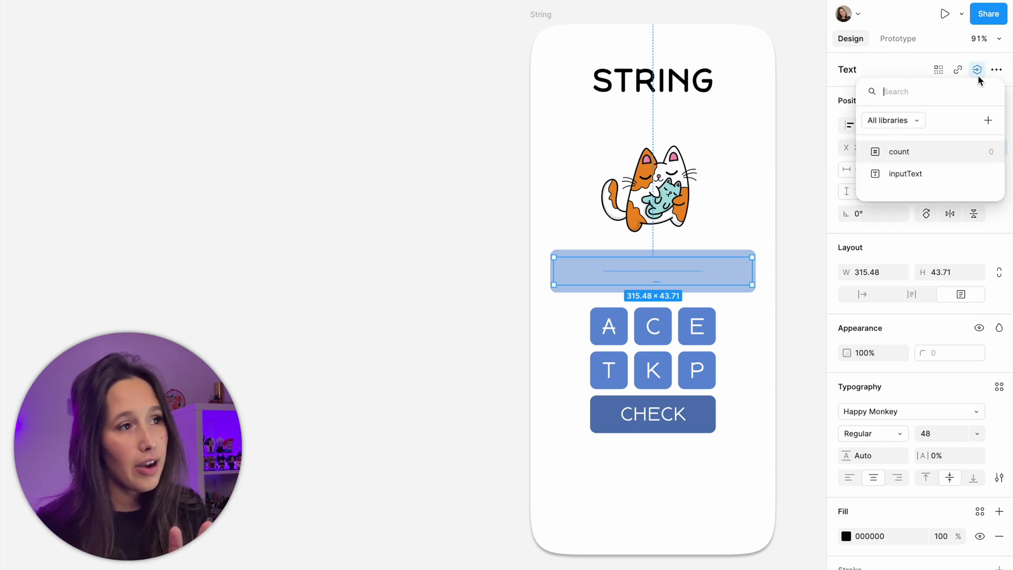
click(932, 168)
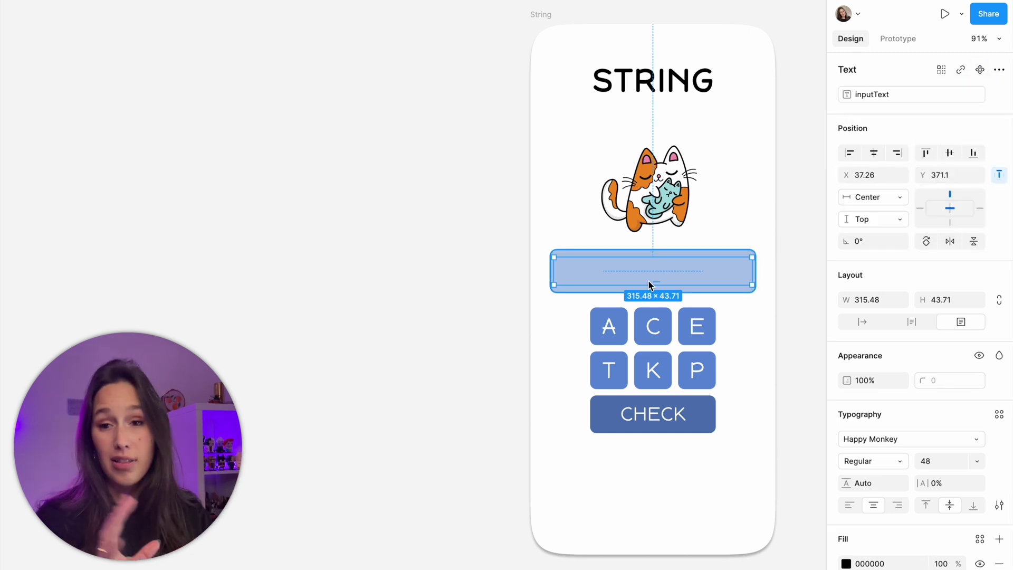
Add an on-click interaction to the C key with a Set variable action targeting inputText
click(649, 300)
double_click(648, 324)
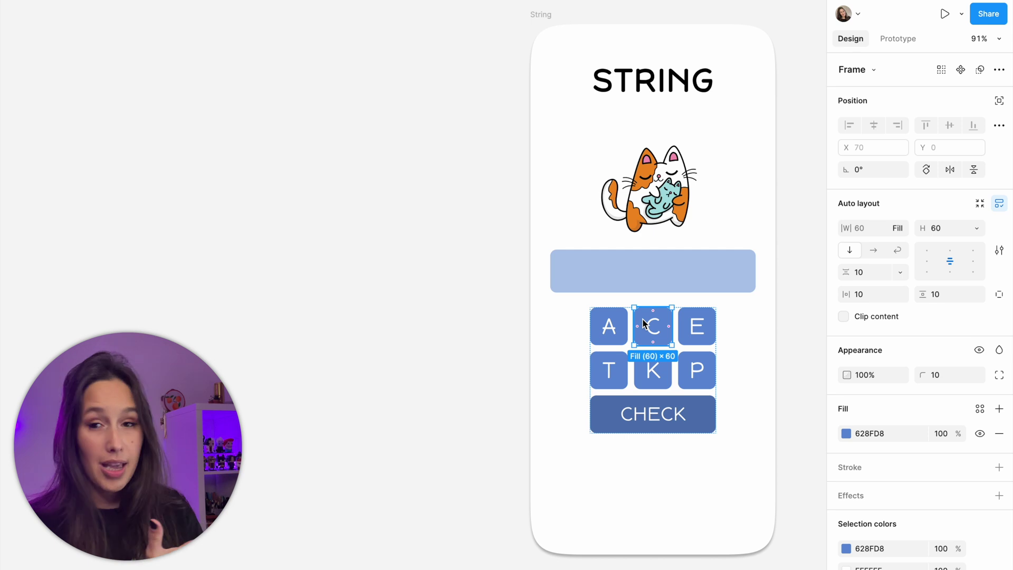
click(898, 38)
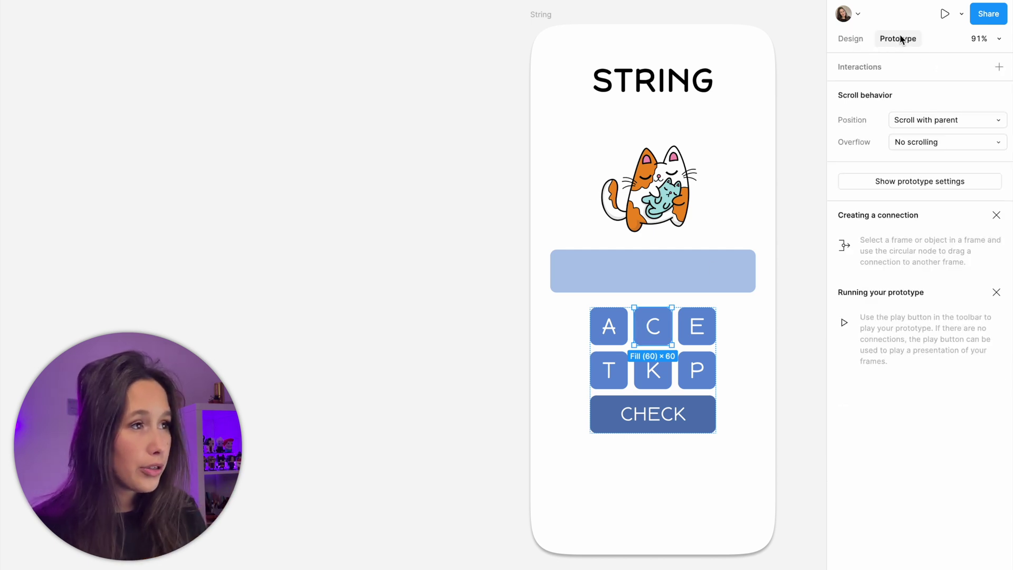
click(998, 67)
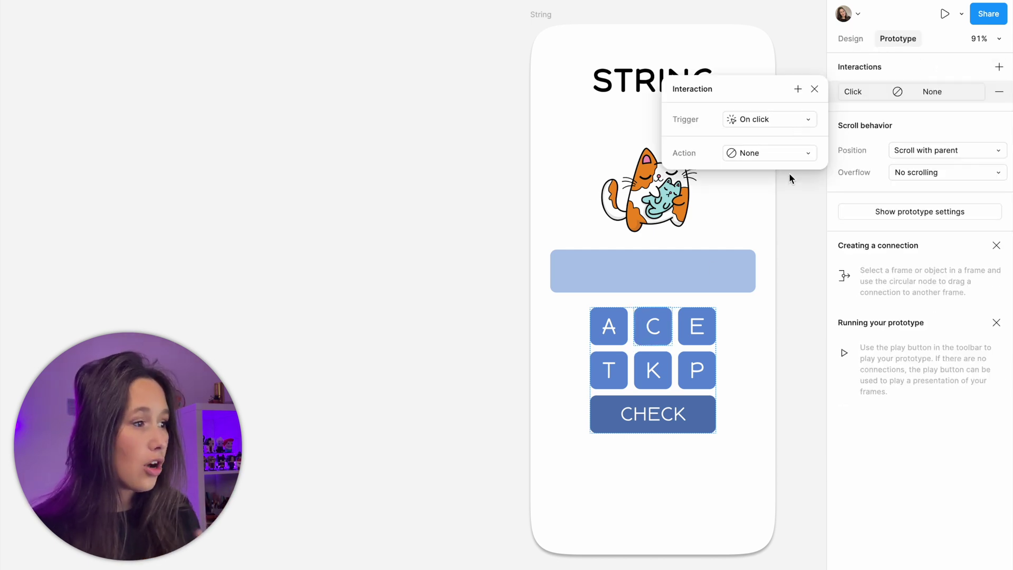
click(804, 153)
click(804, 338)
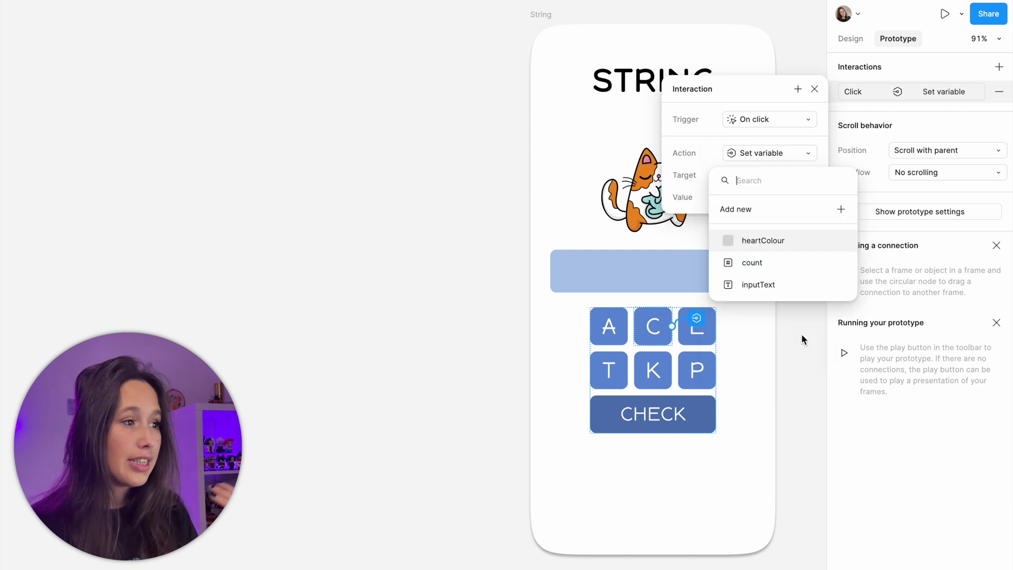
click(796, 285)
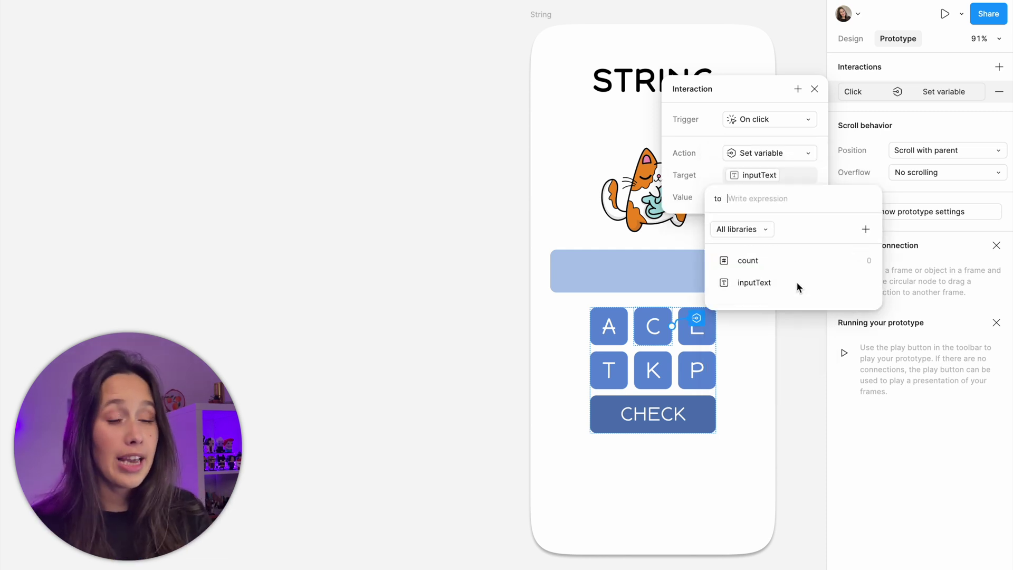
Set the value of the C key's Set variable action to inputText + "c"
click(779, 280)
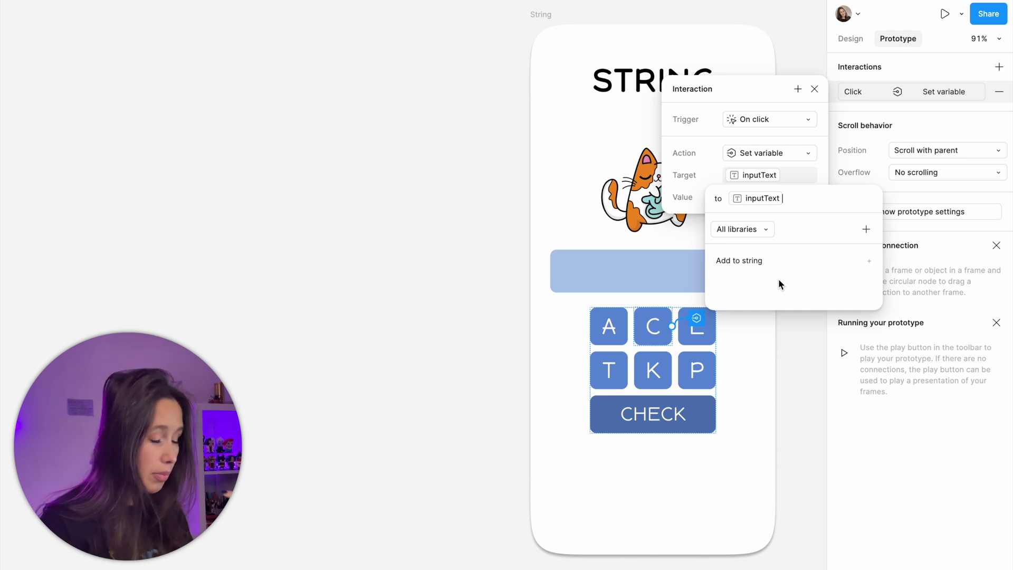
text(+ )
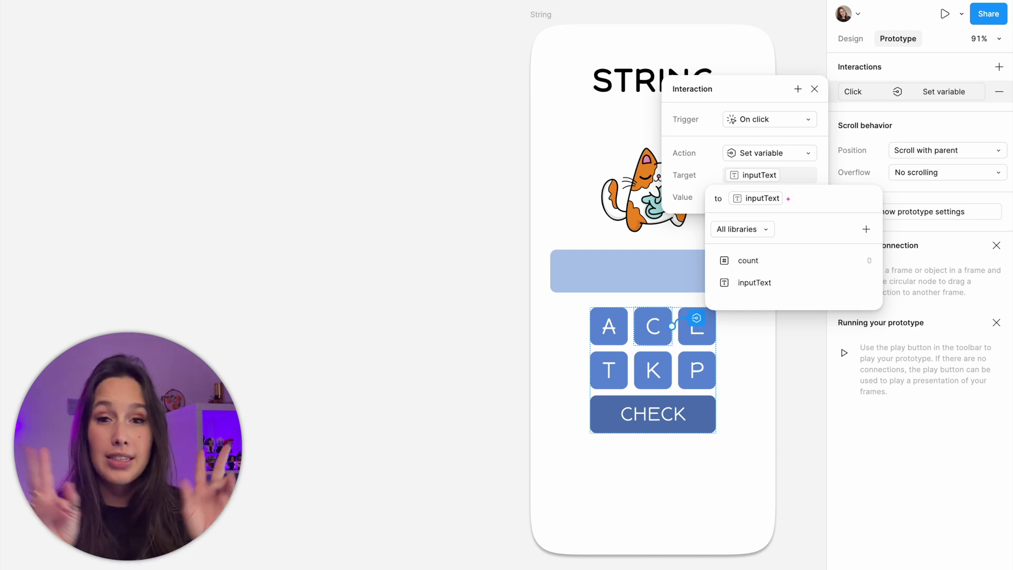
text("c")
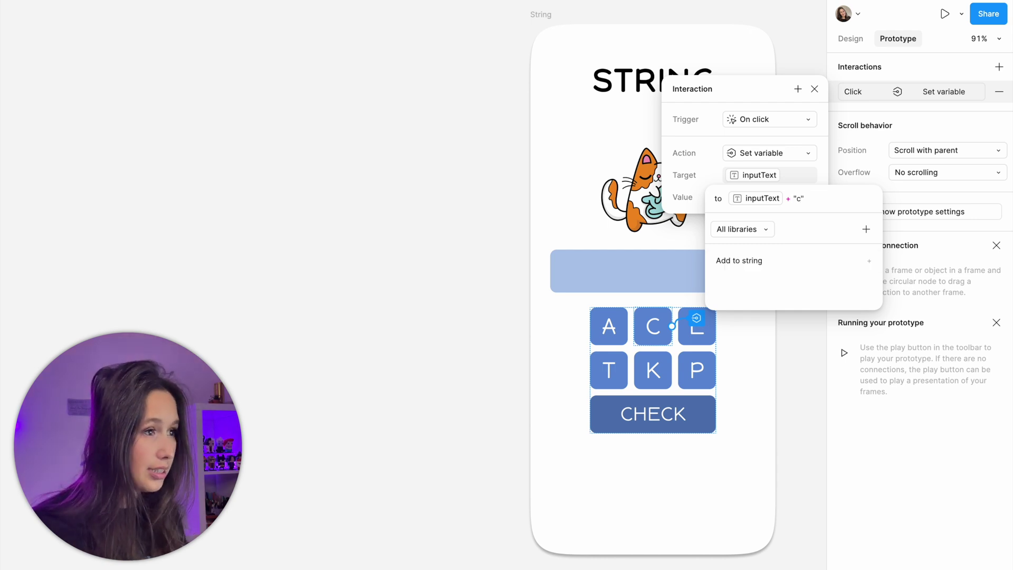
key(Return)
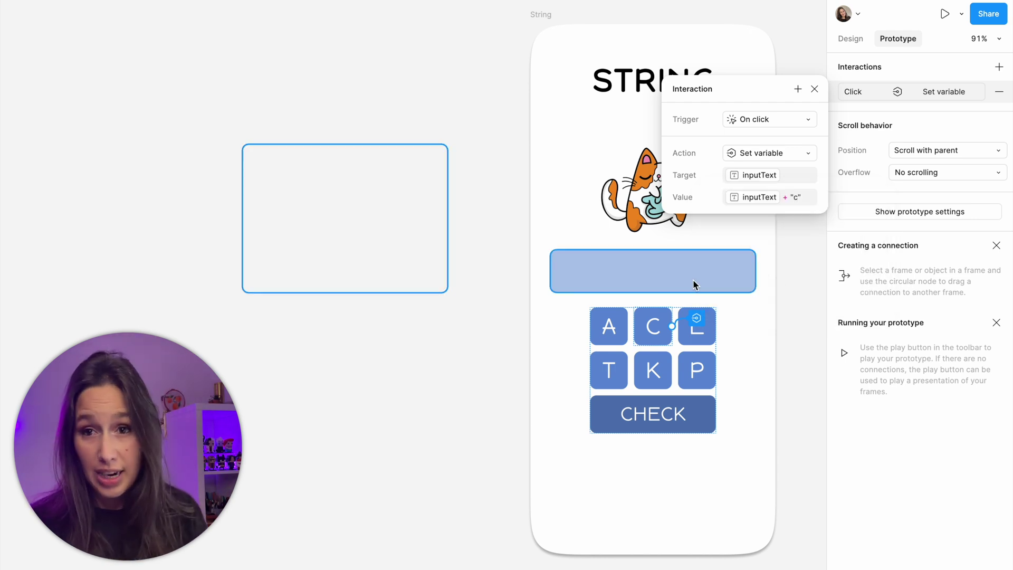
Copy the C key's on-click Set variable interaction to the A, E, T, K and P keys
click(697, 319)
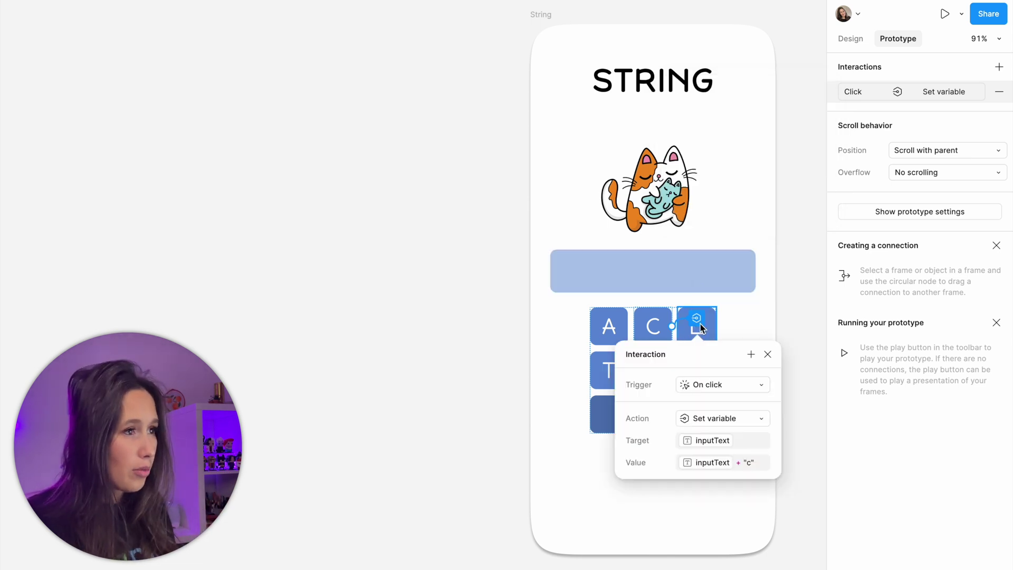
click(762, 293)
click(703, 320)
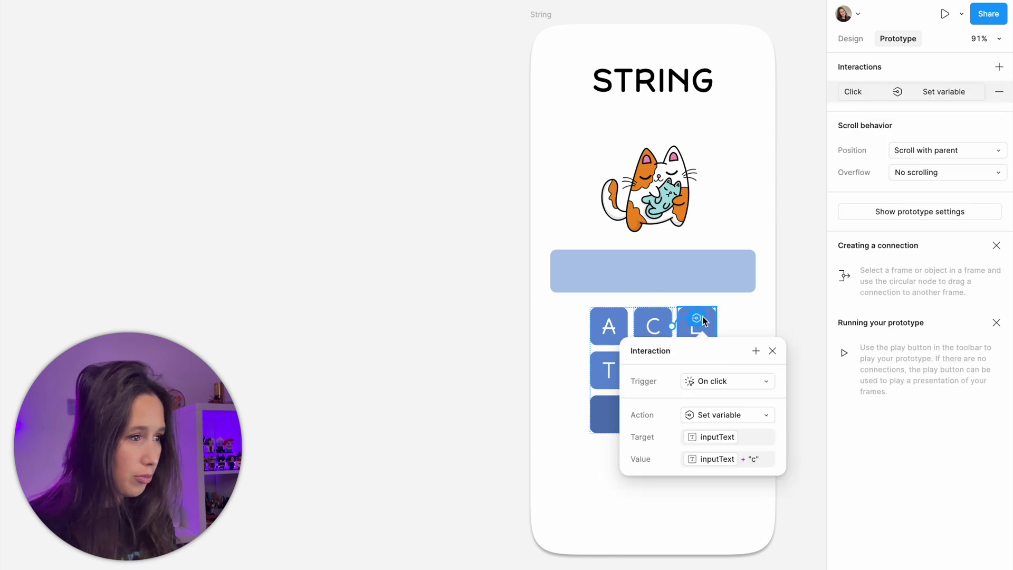
key(super+c)
click(783, 301)
click(702, 337)
click(698, 362)
key(Escape)
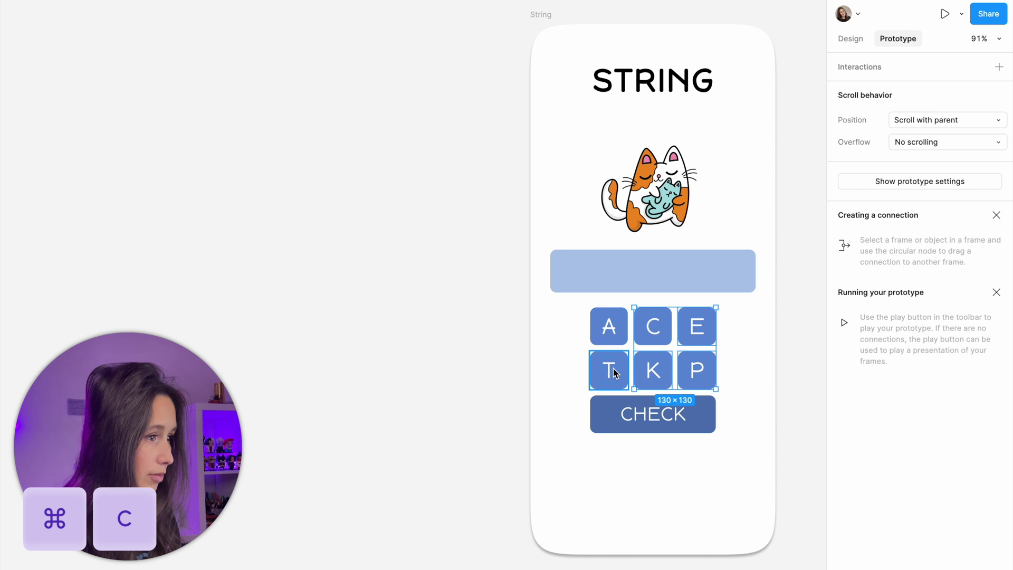
key(super+v)
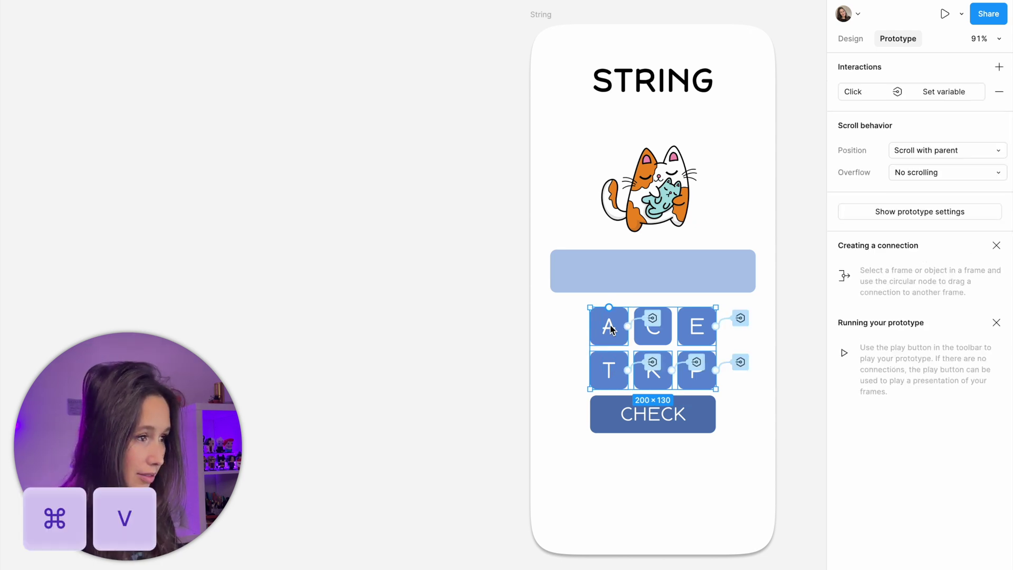
Set the value of the A key's Set variable action to inputText + "a"
click(487, 339)
click(654, 326)
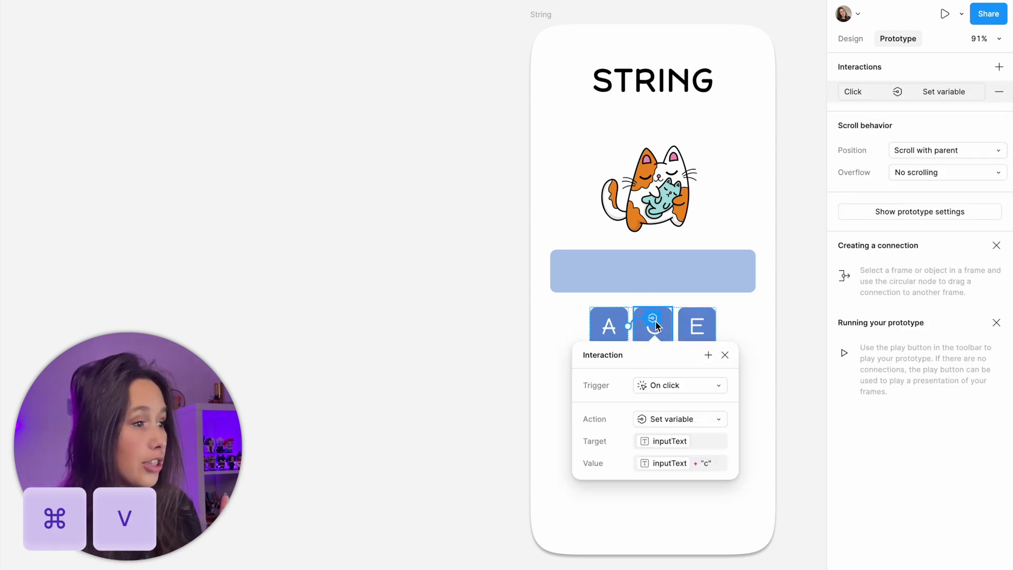
click(701, 464)
text(c)
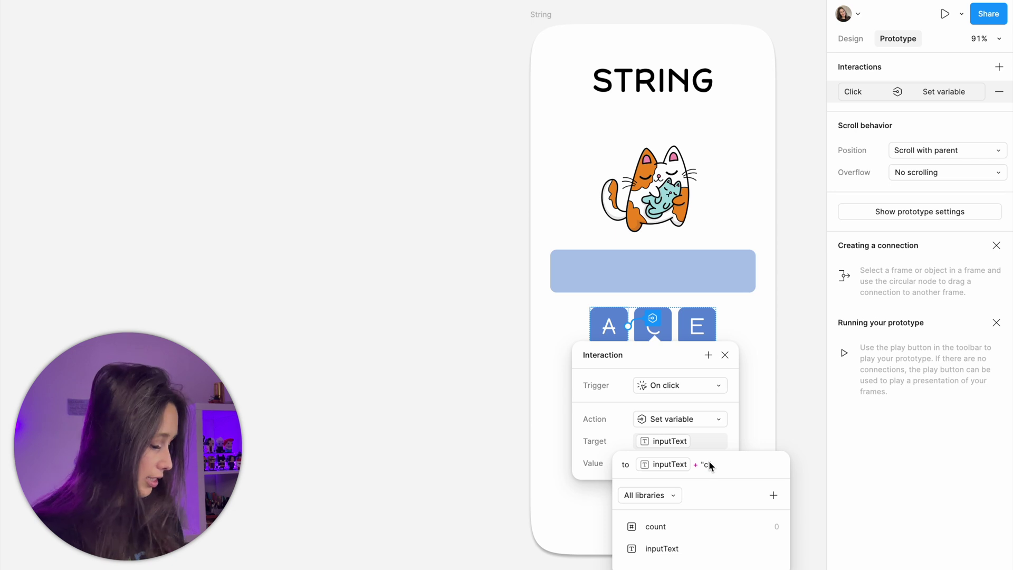
key(Escape)
Set the value of the E key's Set variable action to inputText + "e"
click(702, 327)
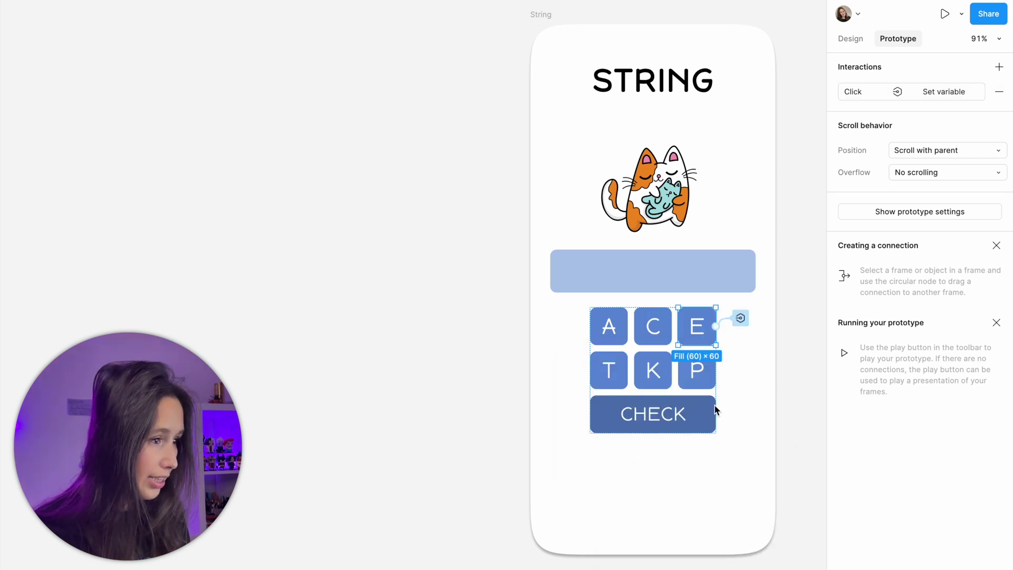
click(740, 317)
click(790, 465)
text(ext + "e)
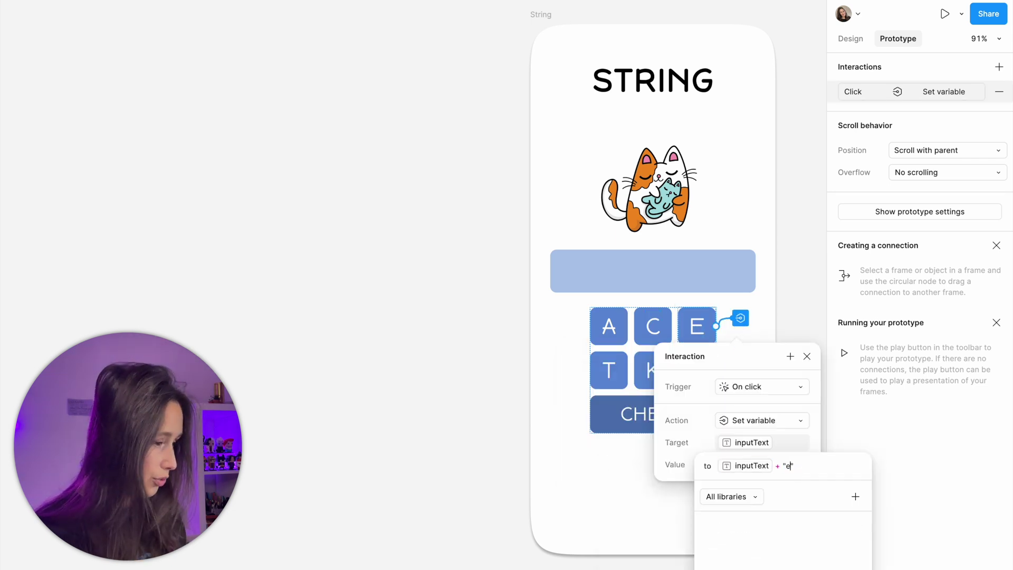
Set the Set variable values of the T and K keys to inputText + "t" and inputText + "k" respectively
click(653, 372)
click(652, 362)
click(714, 508)
text(k)
key(Escape)
click(697, 371)
click(697, 362)
click(749, 504)
key(Escape)
Set the value of the P key's Set variable action to inputText + "p"
click(791, 509)
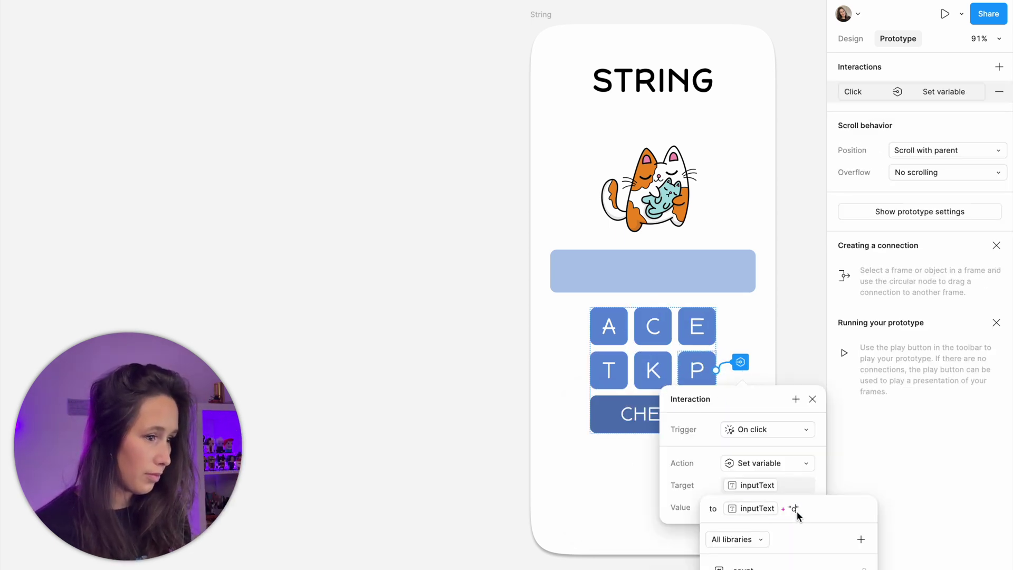
text(p)
key(Escape)
click(821, 338)
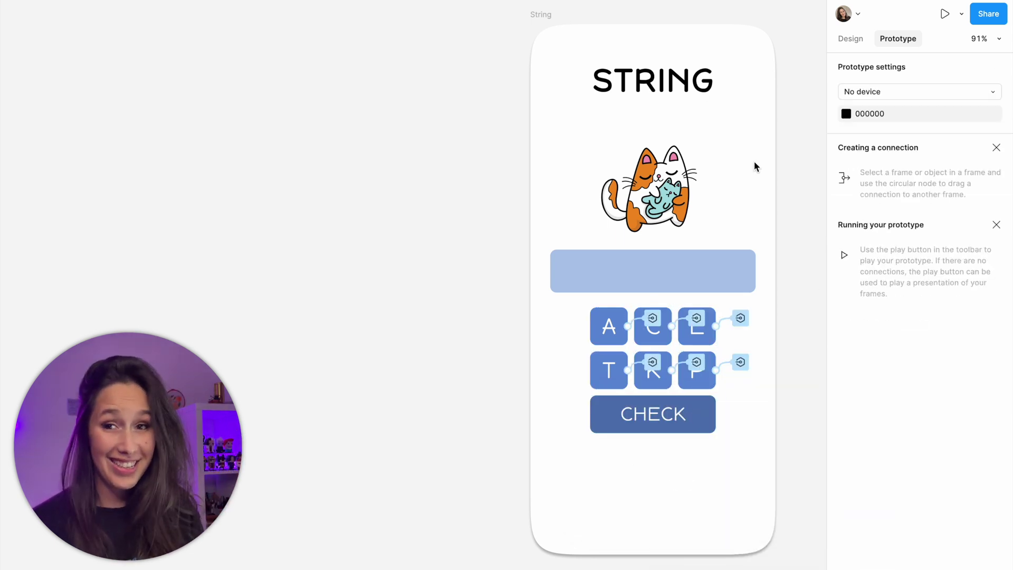
Preview the String frame, test all six letter keys by spelling catpekcatk, and close the preview
click(530, 16)
key(shift+space)
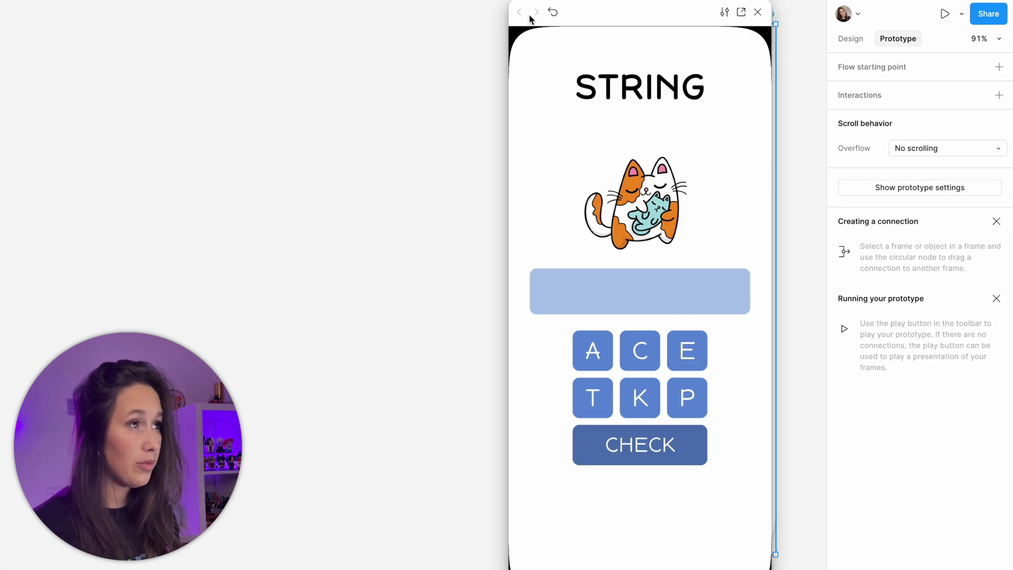
click(647, 353)
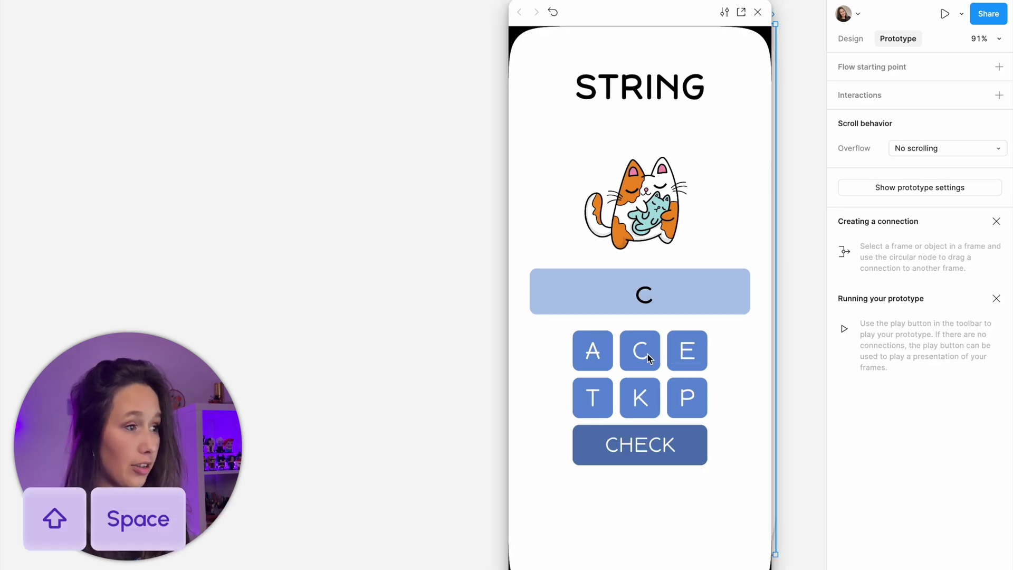
click(599, 355)
click(604, 411)
click(680, 412)
click(687, 360)
click(650, 397)
click(649, 364)
click(580, 359)
click(593, 396)
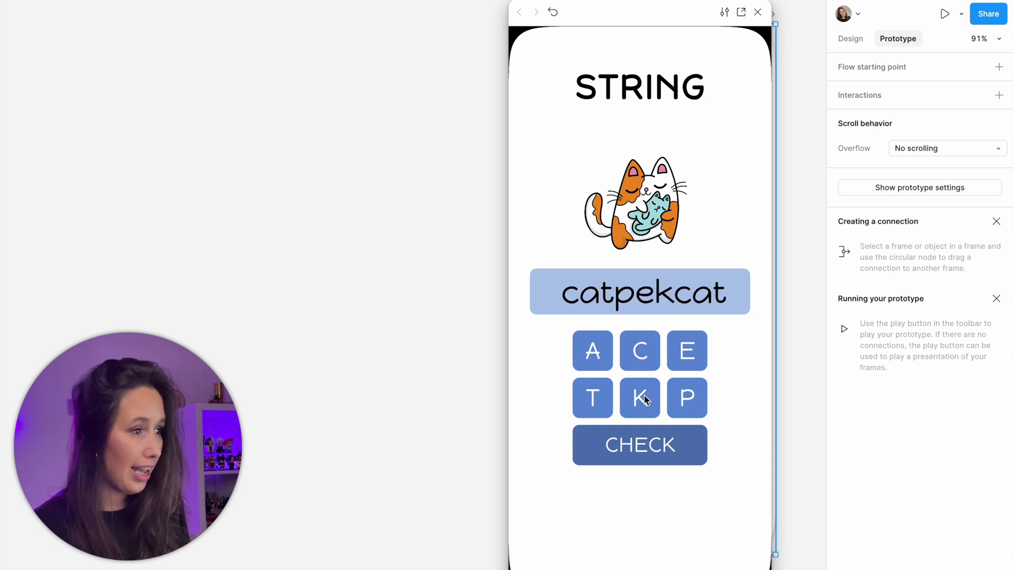
click(628, 394)
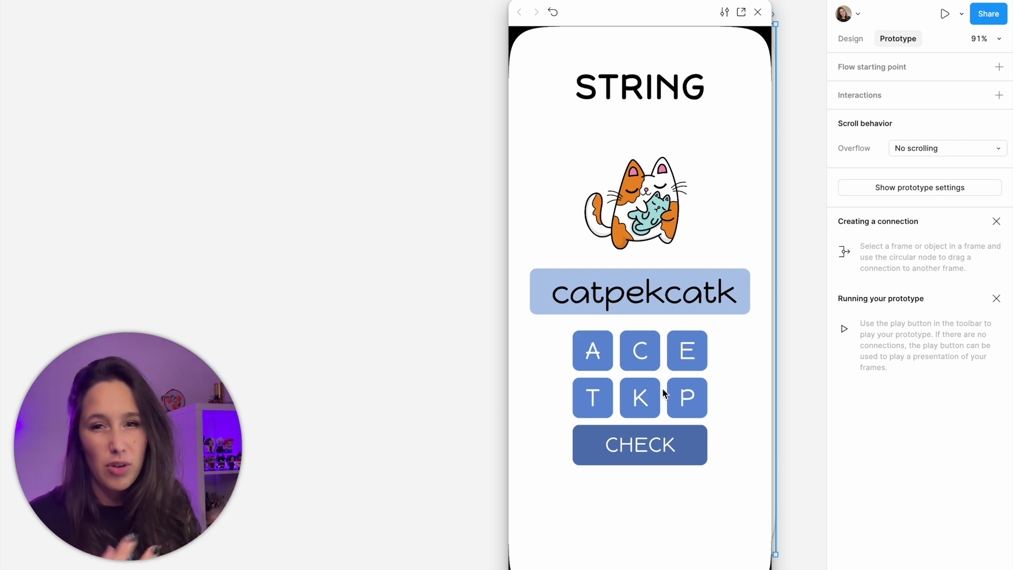
click(757, 12)
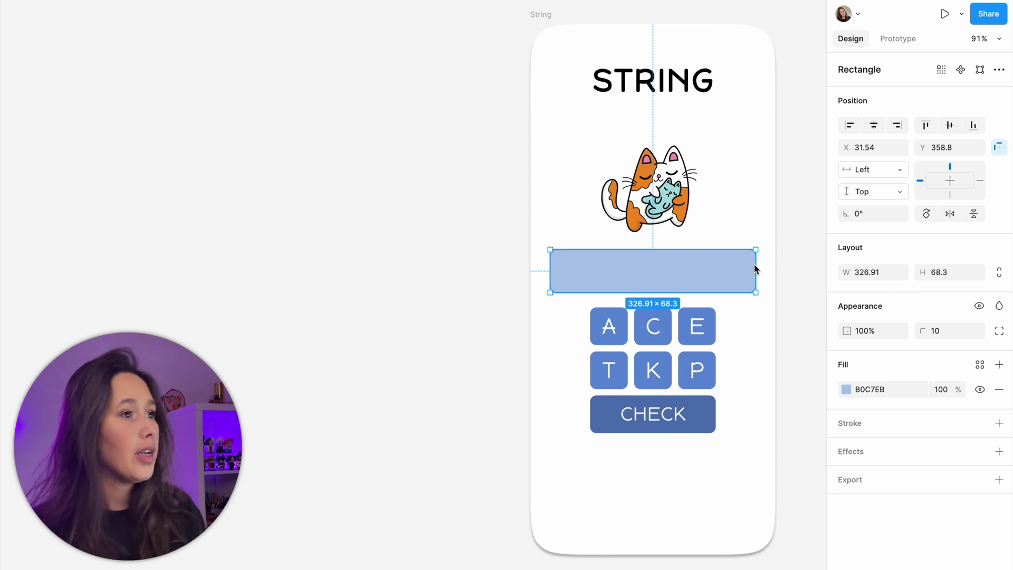
Create a color variable named inputCheck with the value B0C7EB and close the local variables dialog
click(815, 125)
click(998, 126)
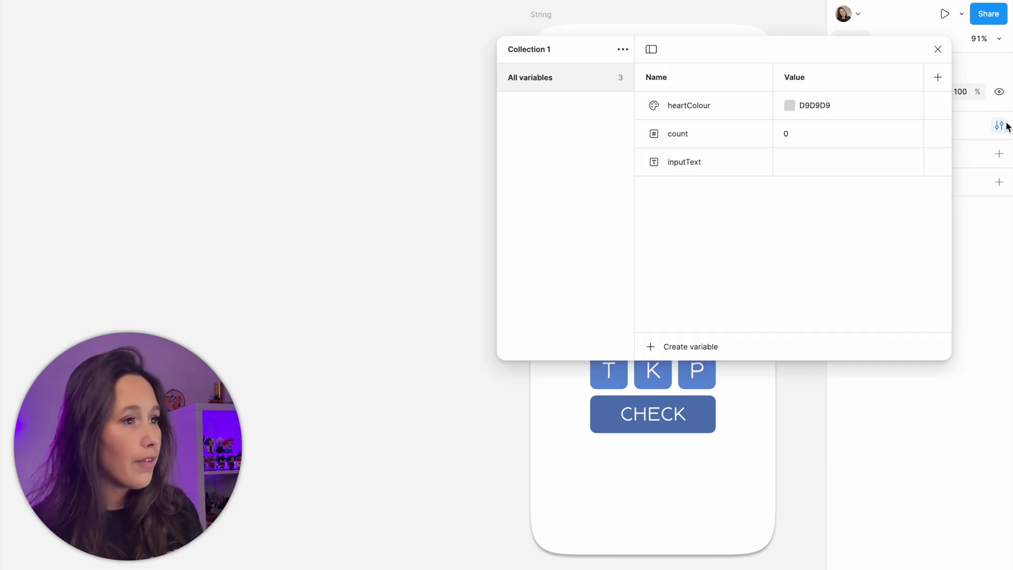
click(665, 351)
click(676, 369)
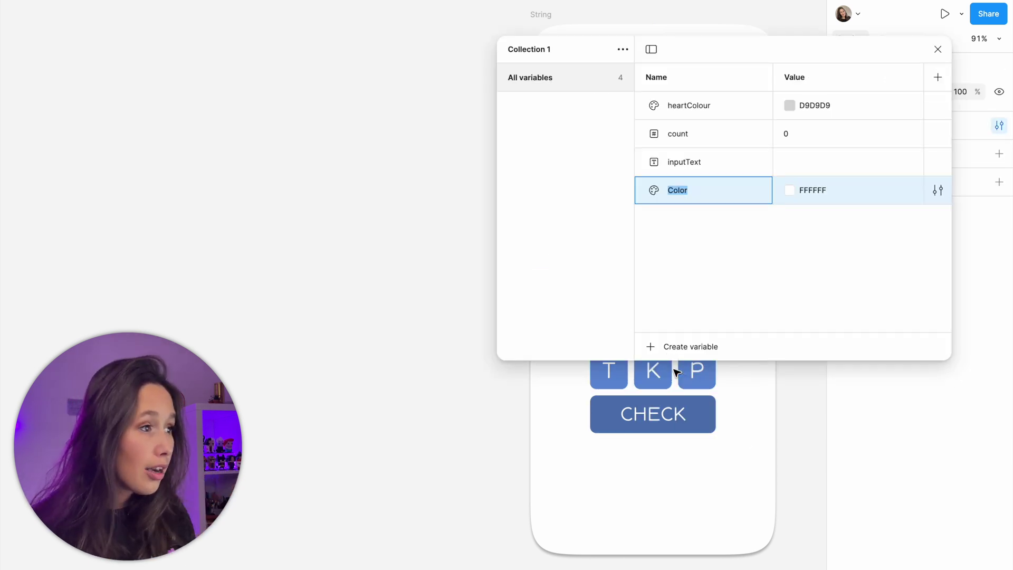
text(input)
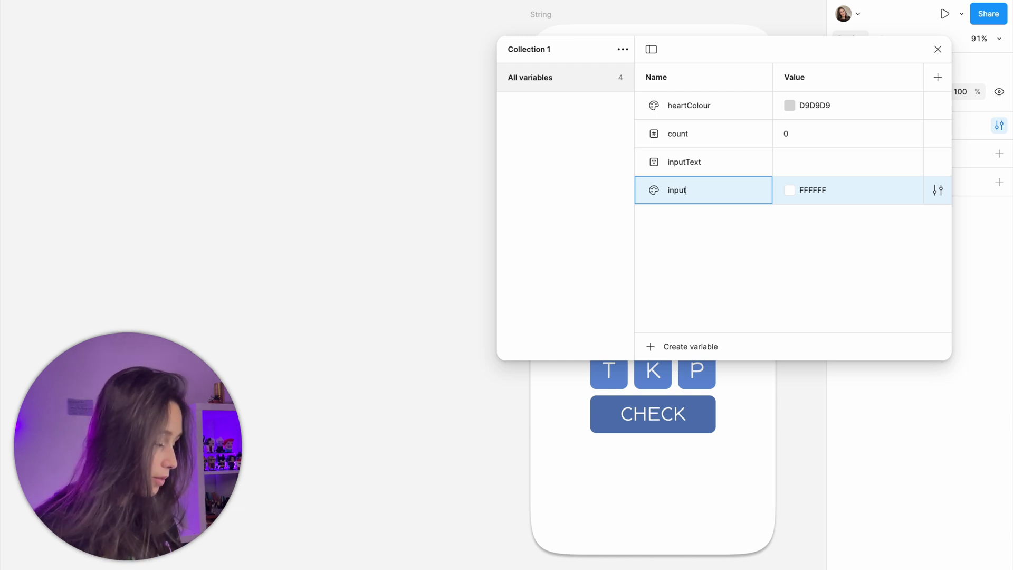
text(Check)
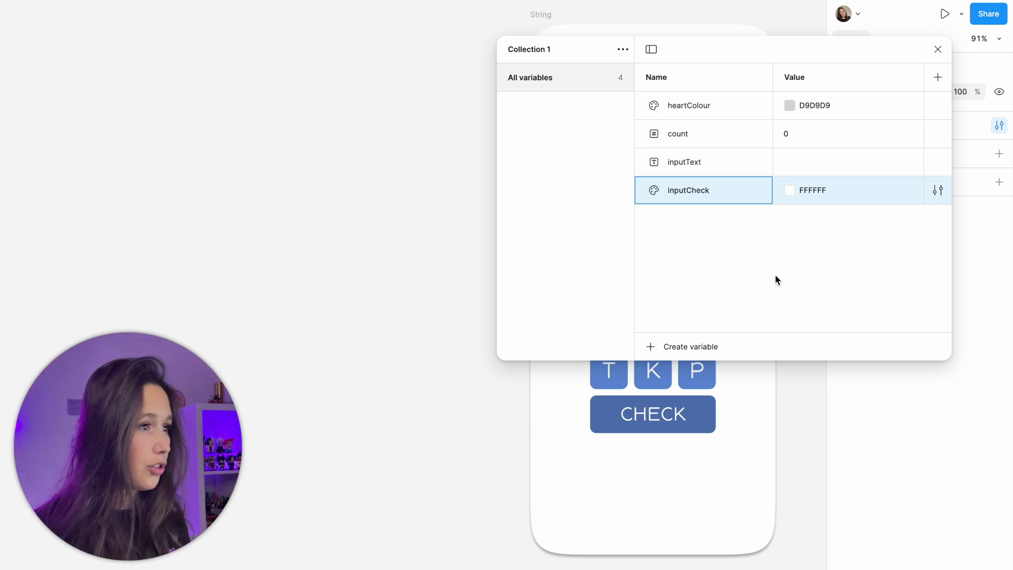
click(793, 192)
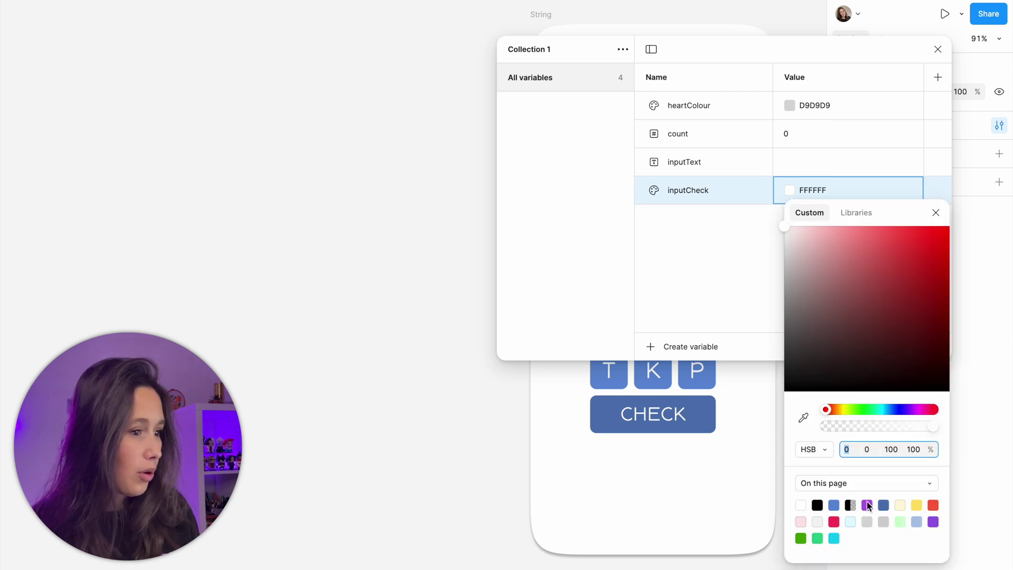
click(916, 521)
click(686, 242)
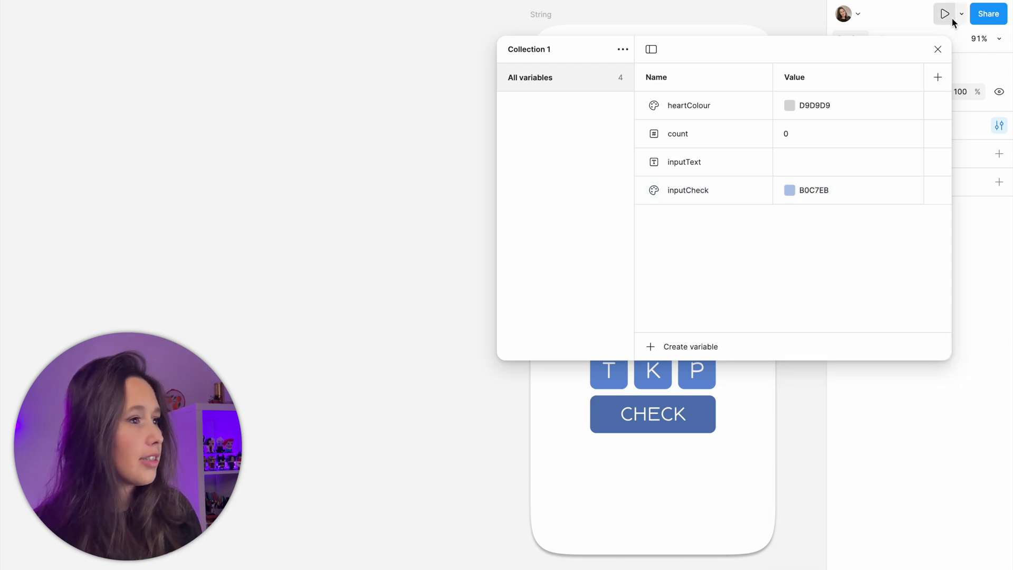
click(938, 49)
Apply the inputCheck color variable to the fill of the light blue input rectangle
click(705, 283)
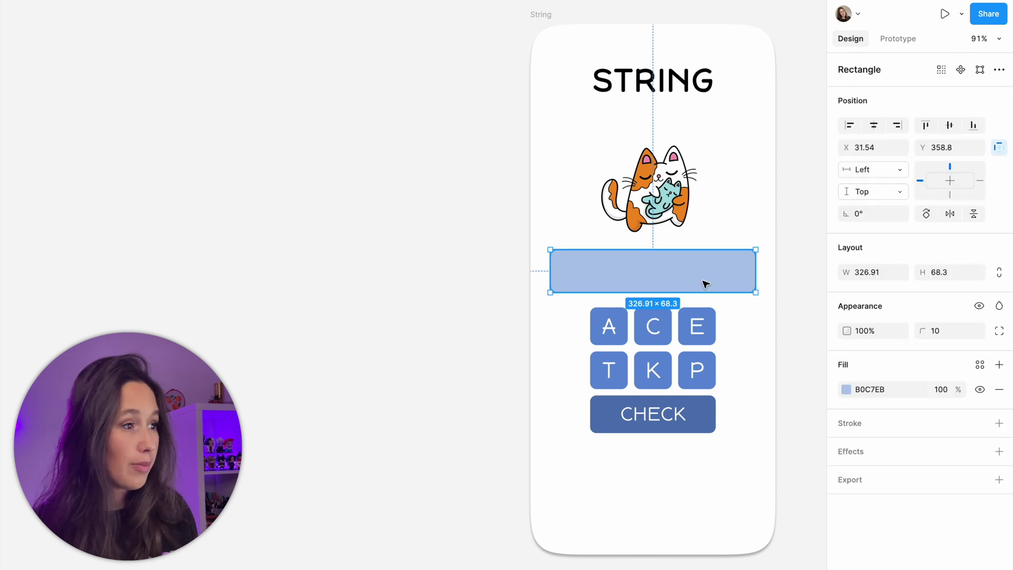
click(979, 366)
click(709, 458)
click(790, 330)
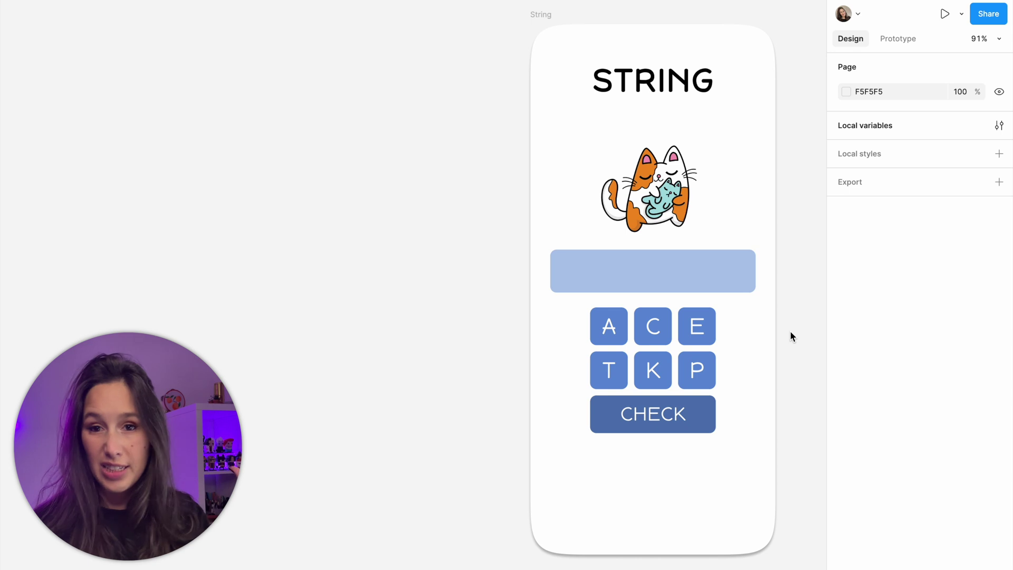
Add an on-click interaction with a Conditional action to the CHECK button
click(711, 403)
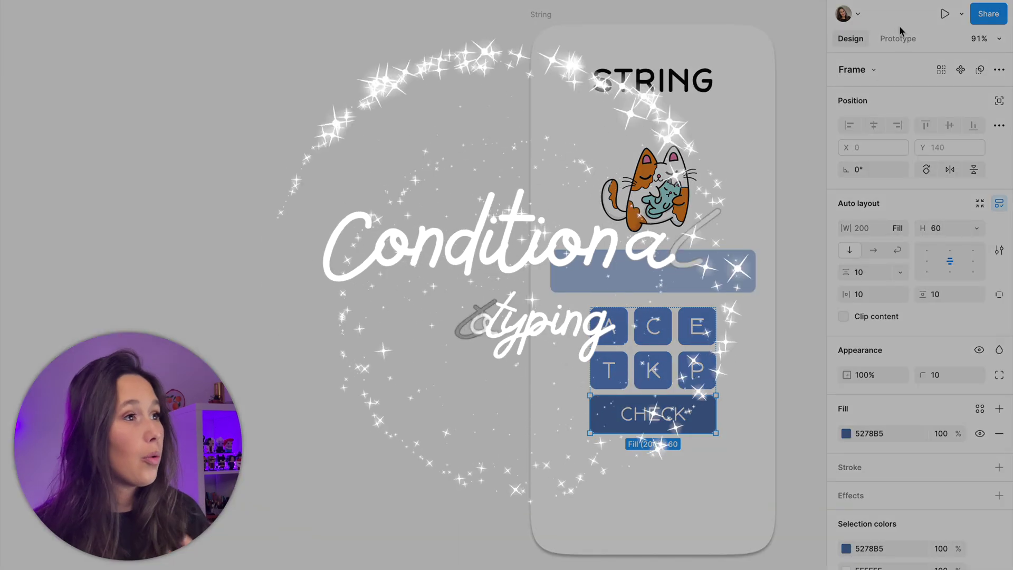
click(899, 39)
click(998, 67)
click(807, 153)
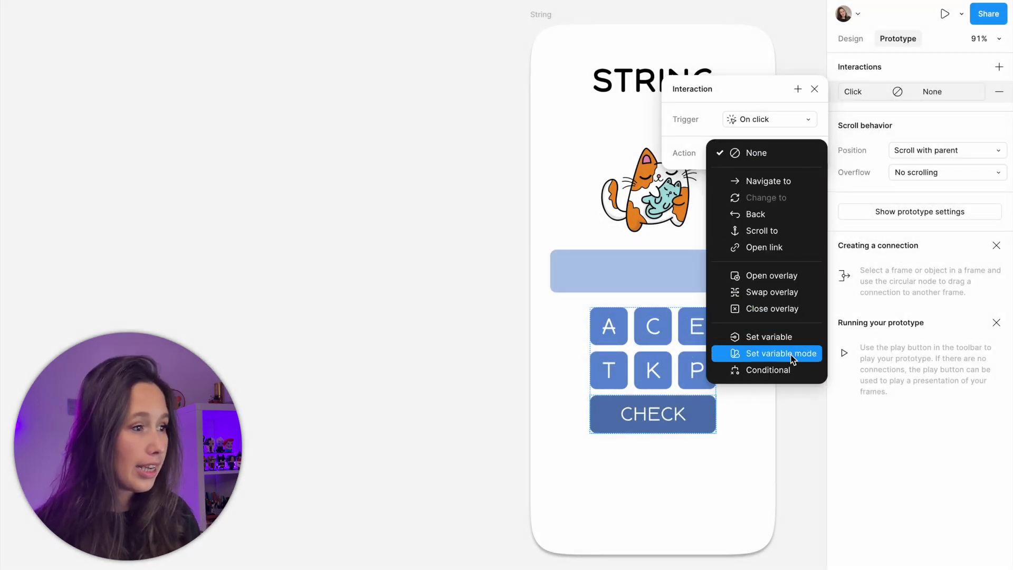
click(791, 370)
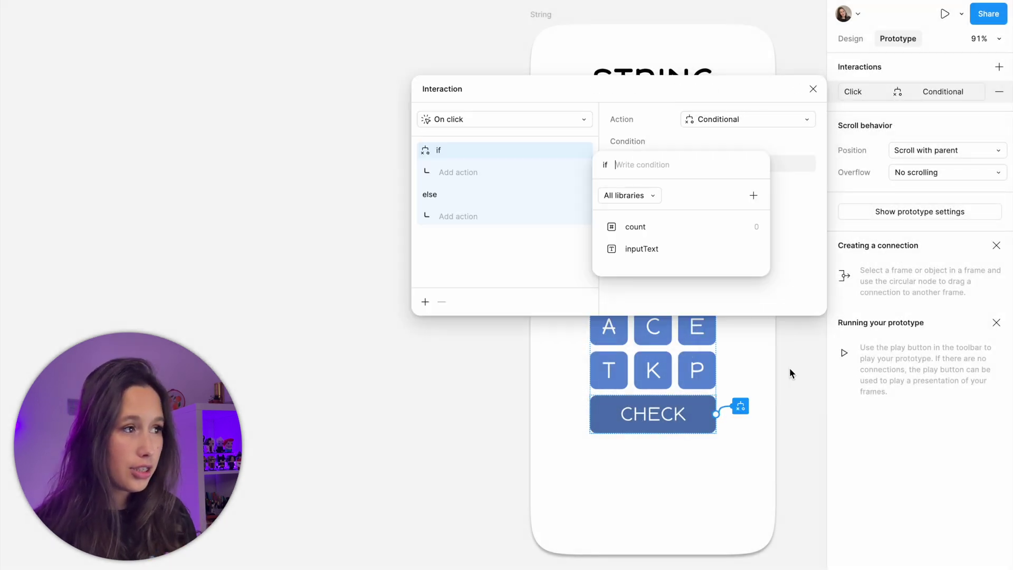
Set the CHECK button's if condition to inputText == "cat"
click(678, 245)
click(680, 232)
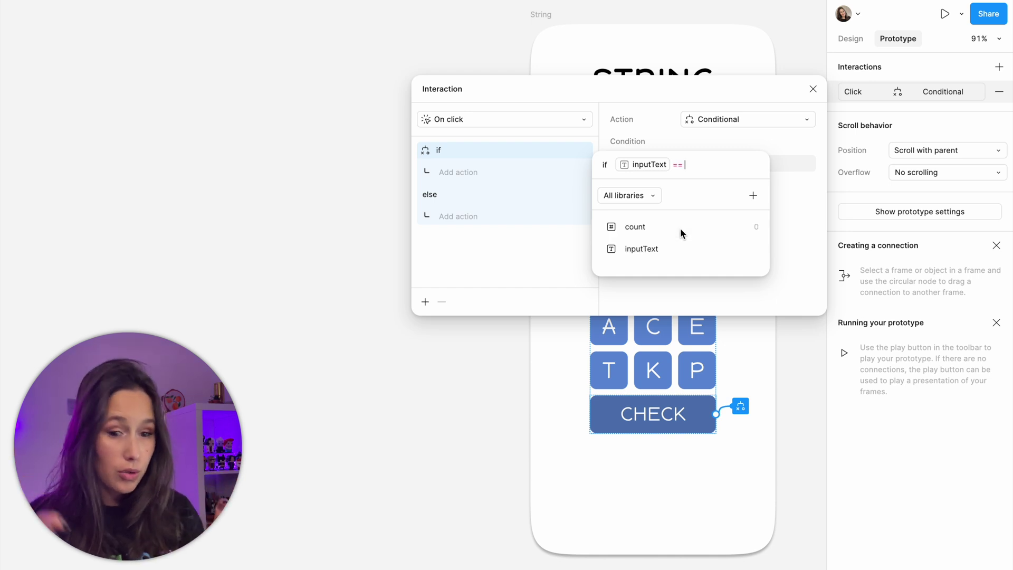
text("cat)
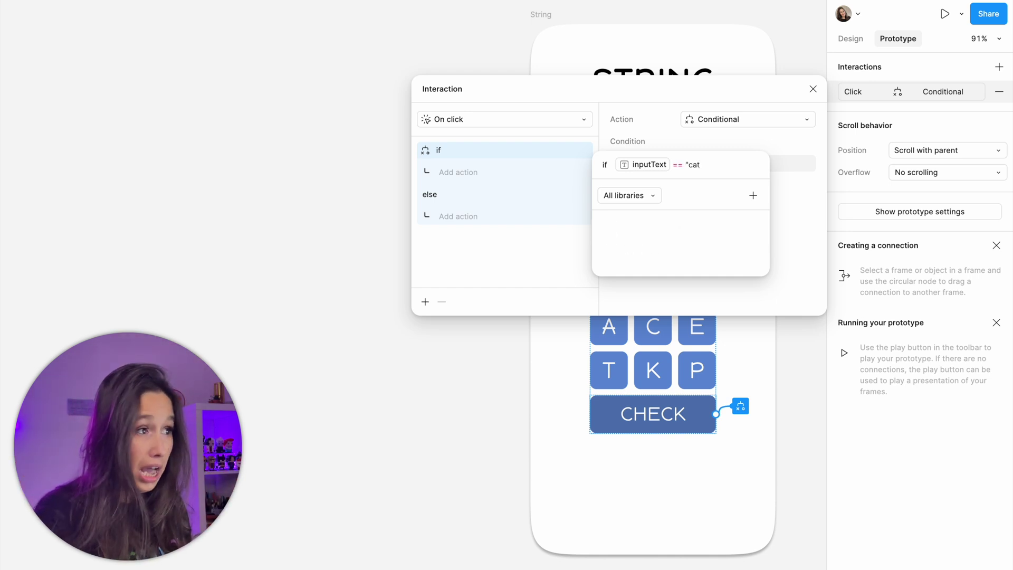
text(")
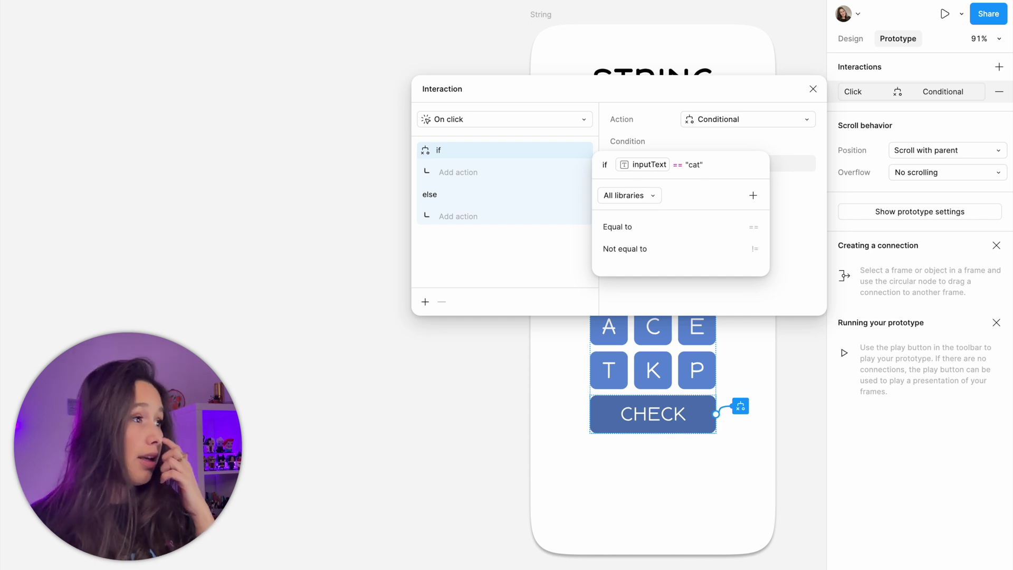
click(475, 178)
Add a Set variable action under the if branch that sets inputCheck to the light green C3EBB0
click(479, 172)
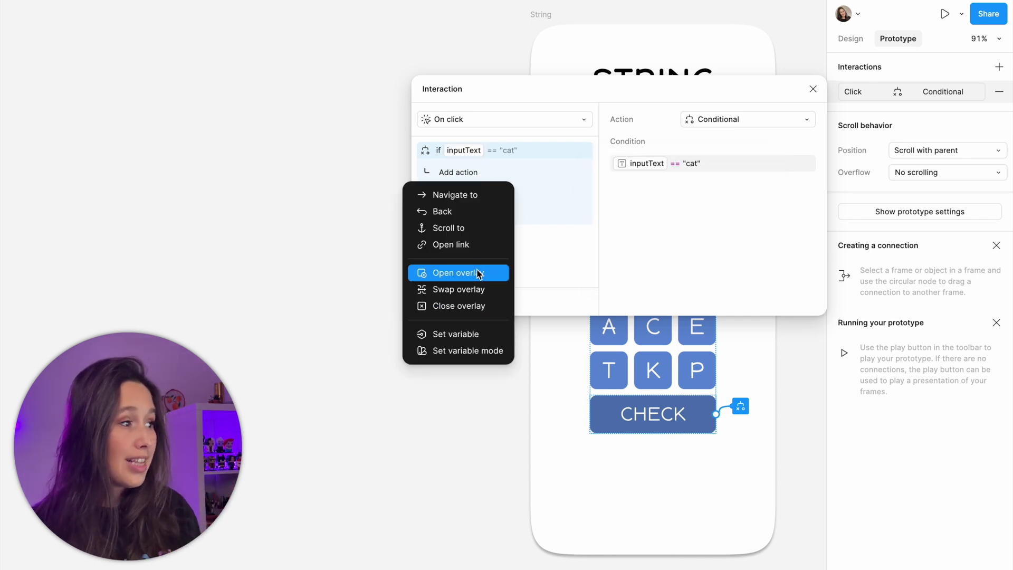
click(477, 334)
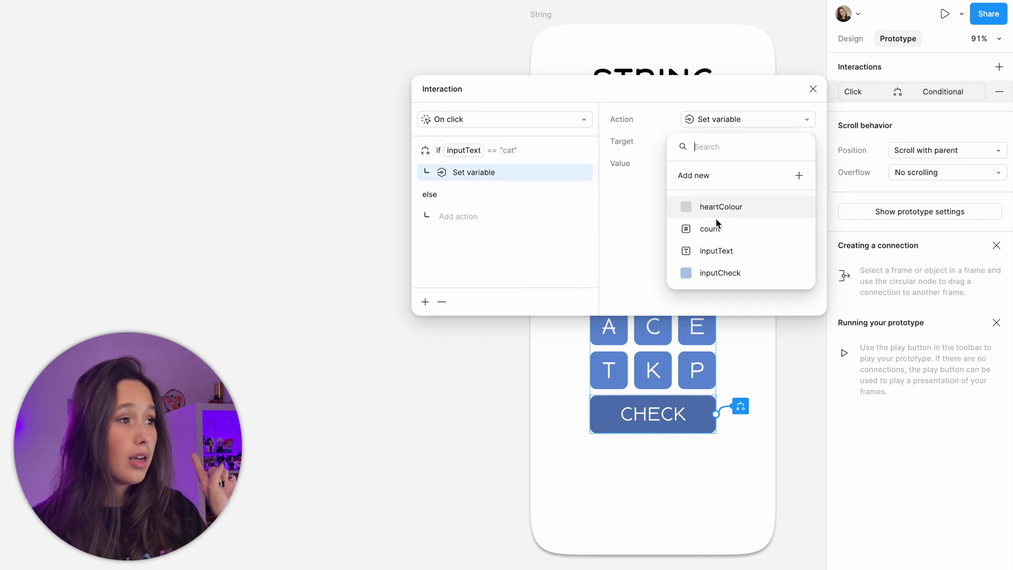
click(727, 270)
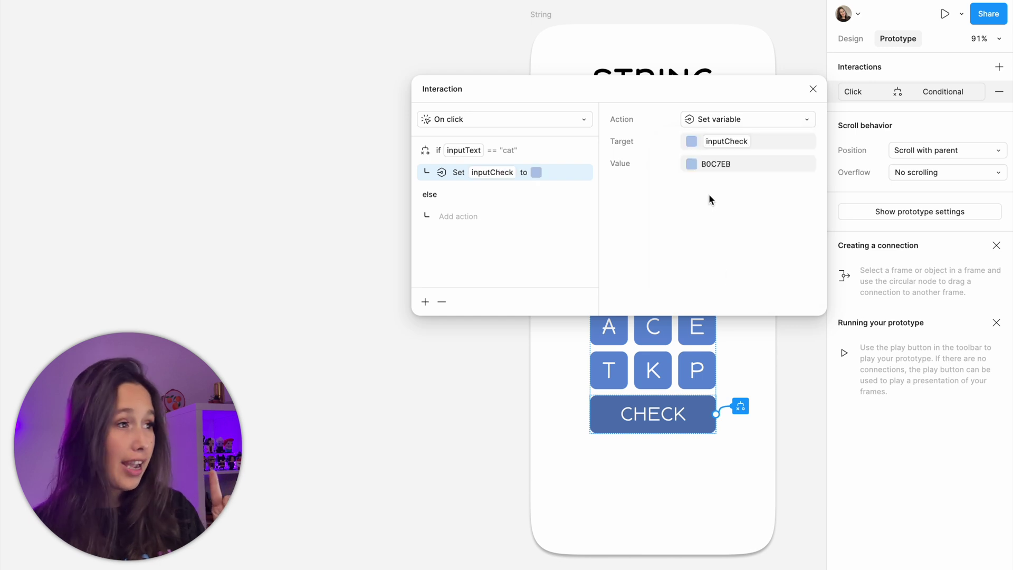
click(692, 167)
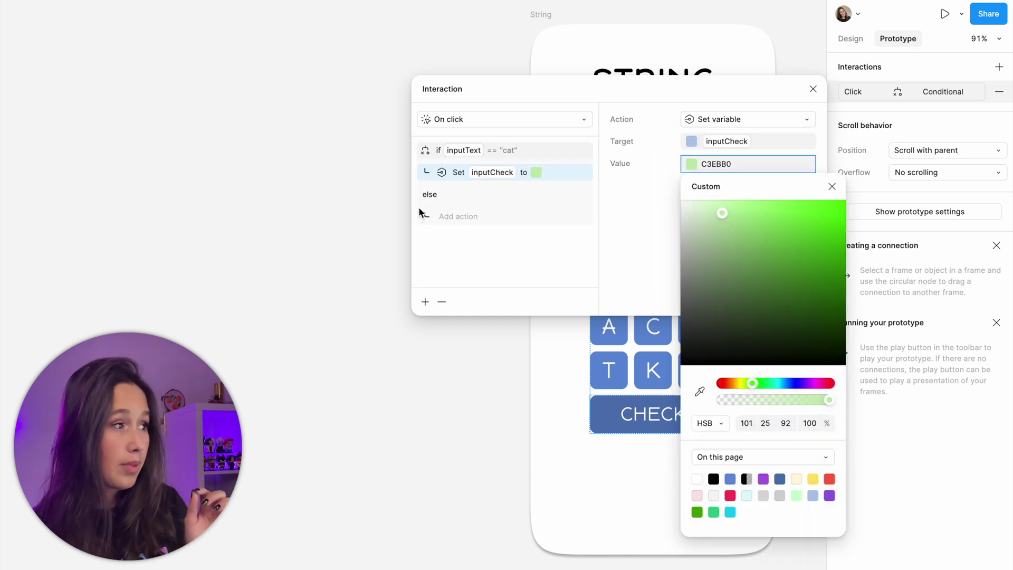
Add a Set variable action under the else branch that sets inputCheck to a light red
click(466, 218)
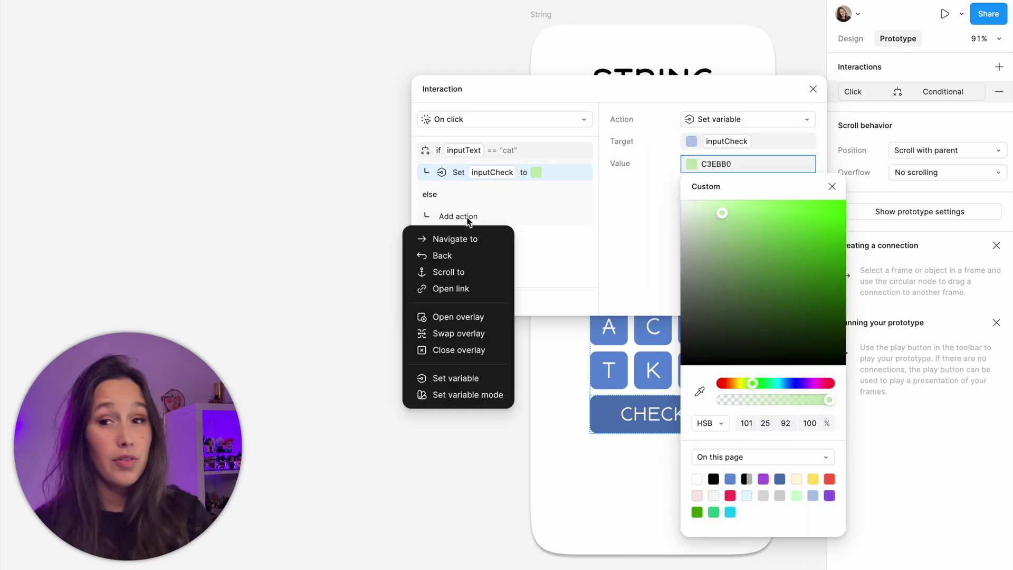
click(473, 379)
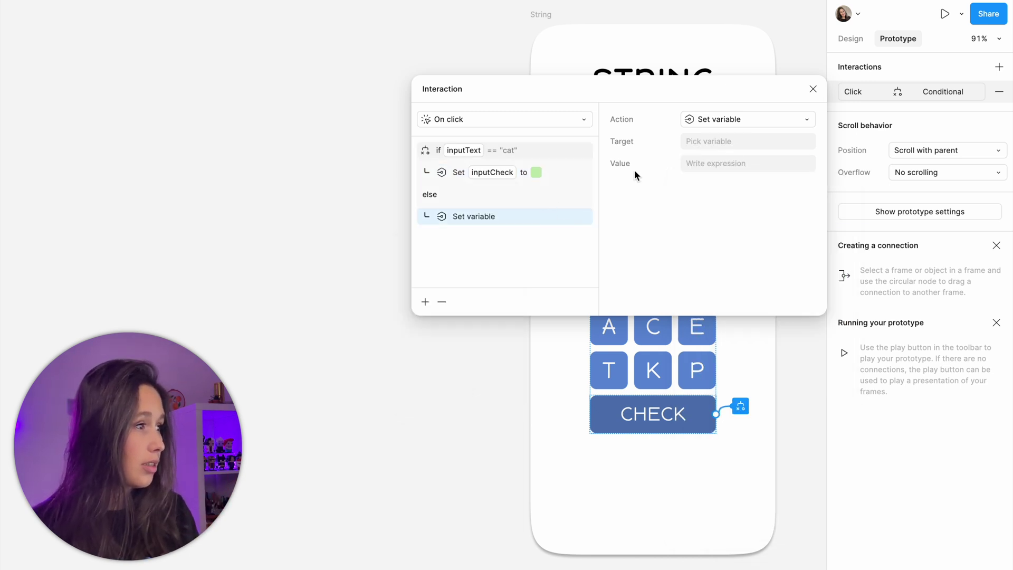
click(736, 140)
click(720, 272)
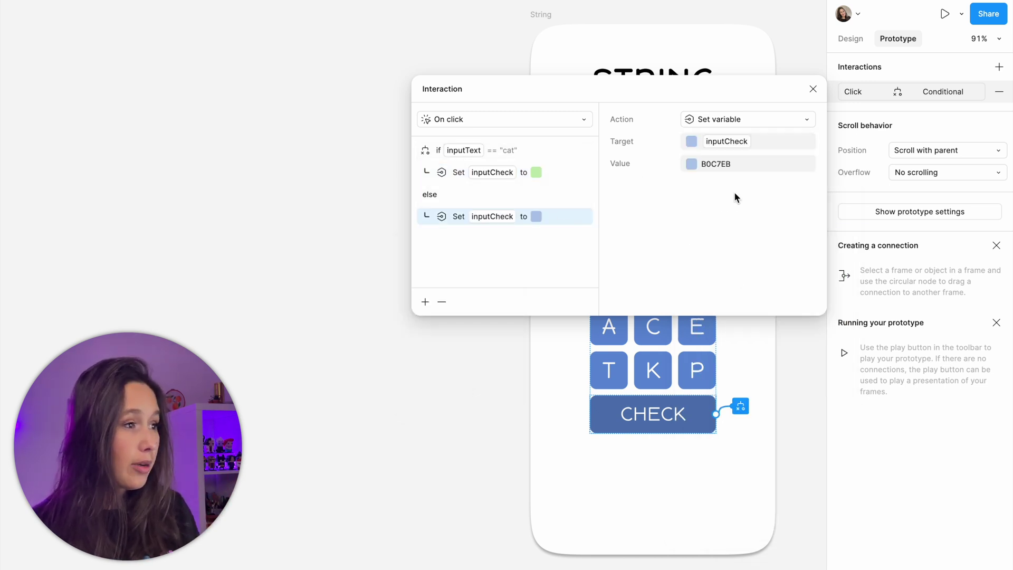
click(690, 164)
drag(775, 381, 719, 383)
click(814, 90)
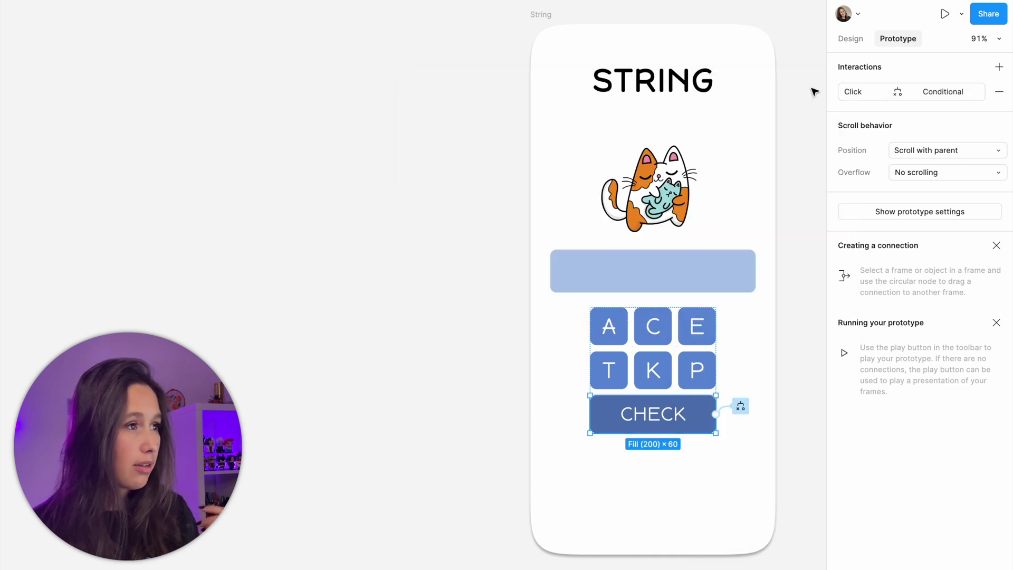
click(815, 91)
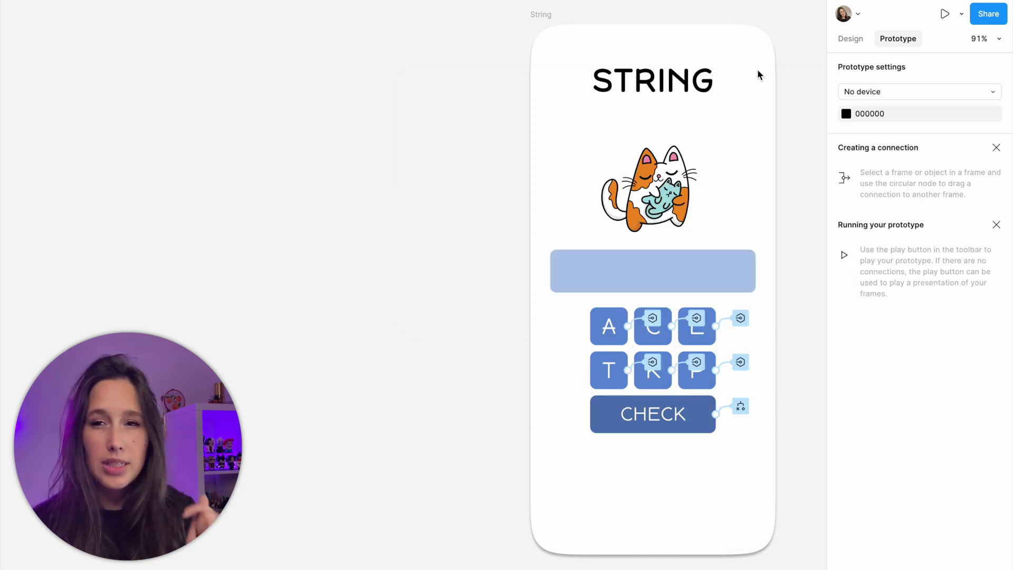
Preview the String frame, enter "cat" with the letter keys and check it
click(544, 17)
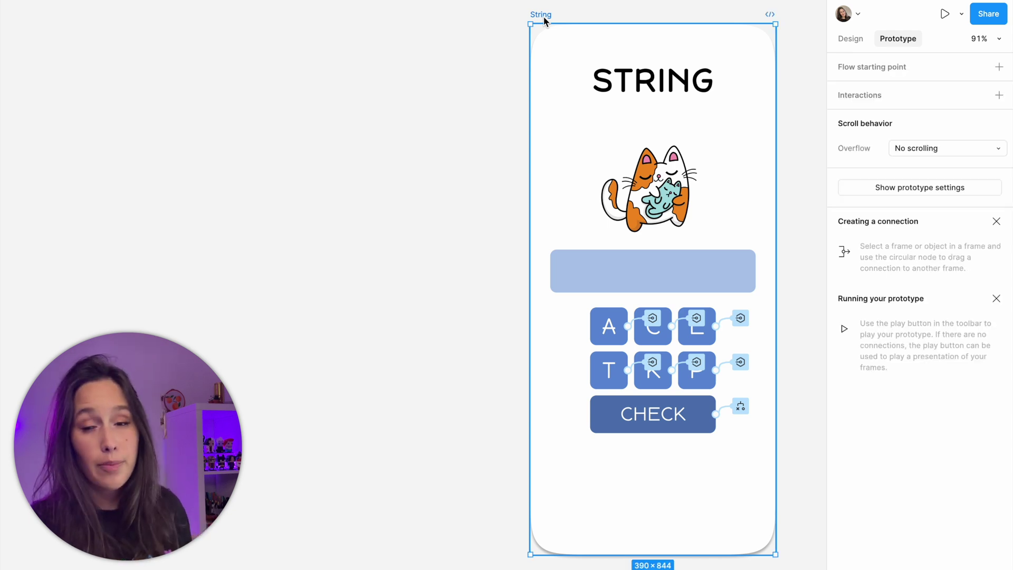
key(shift+space)
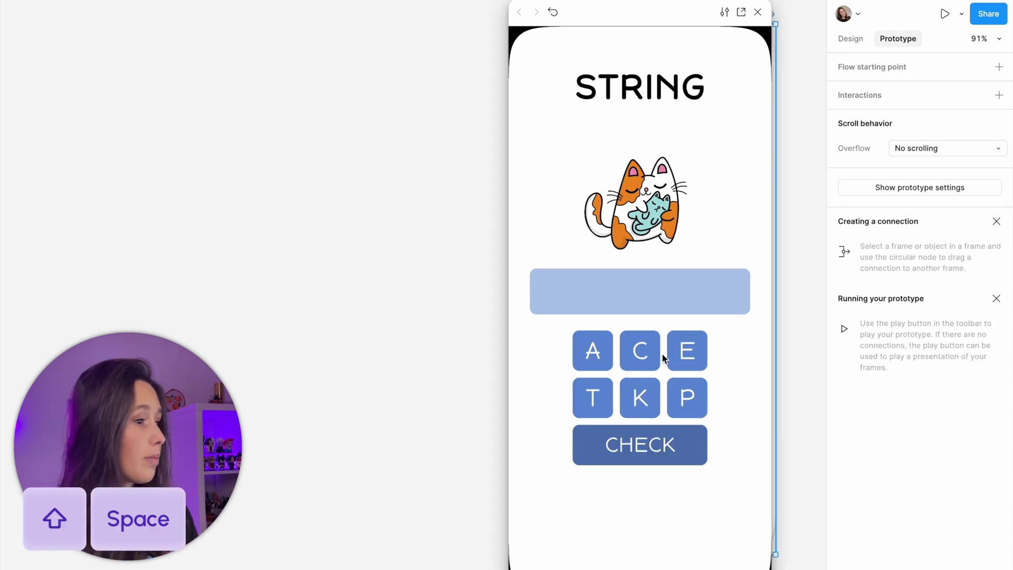
click(640, 359)
click(603, 355)
click(595, 398)
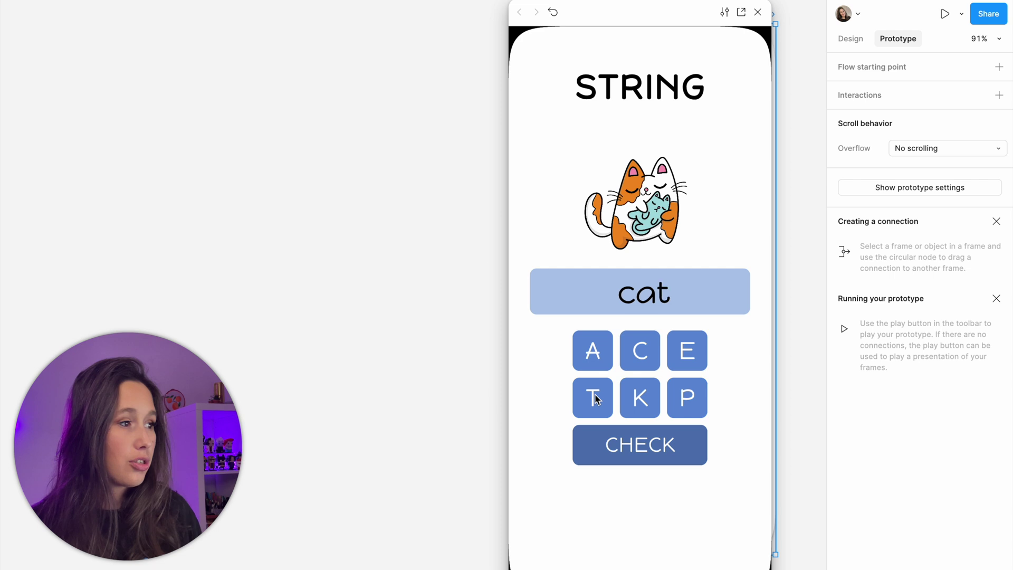
click(661, 453)
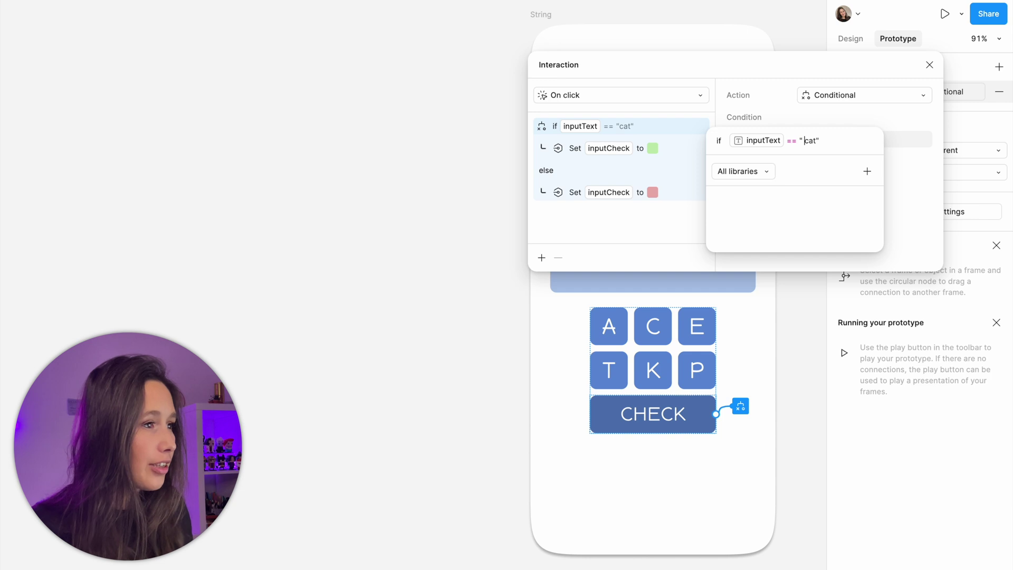
Set the CHECK button's condition to inputText == " cat", with a space before the word
click(931, 67)
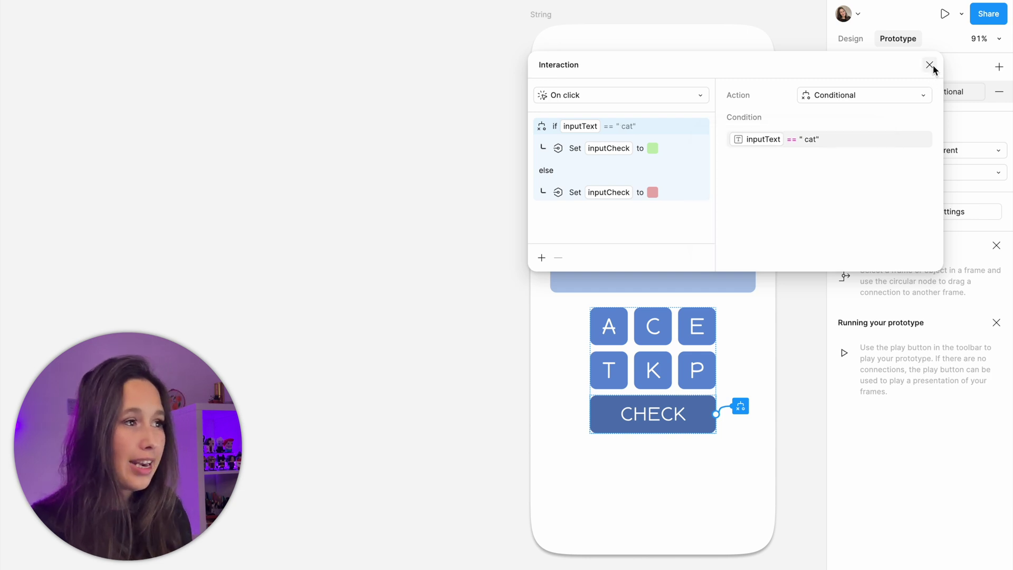
click(930, 66)
Preview the String frame again and test the CHECK button with the word "cat"
click(543, 15)
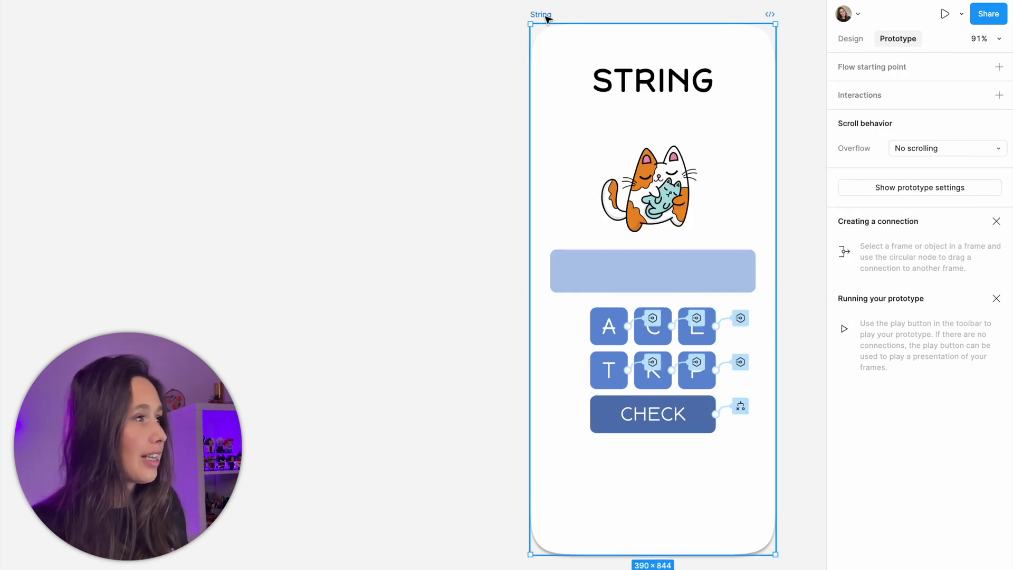
key(shift+space)
click(629, 363)
click(597, 360)
click(594, 393)
click(625, 448)
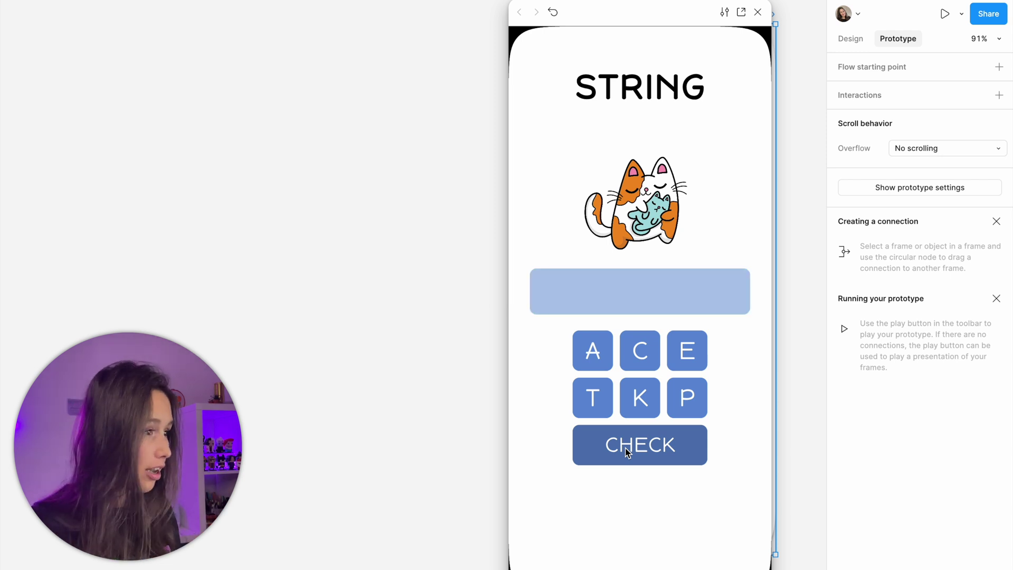
Test the CHECK button with the wrong word "pet" and close the preview
click(698, 401)
click(700, 364)
click(595, 411)
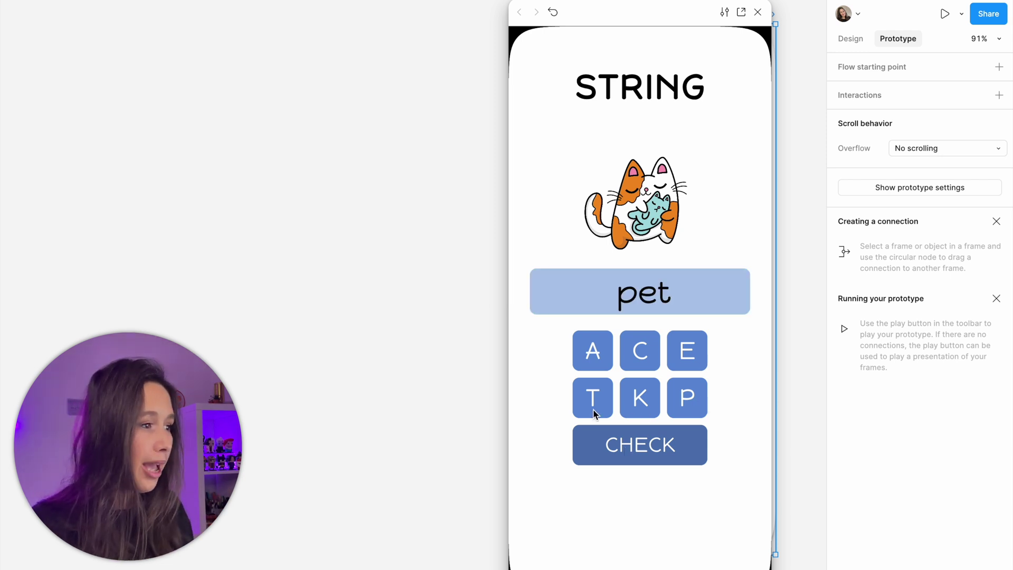
click(615, 462)
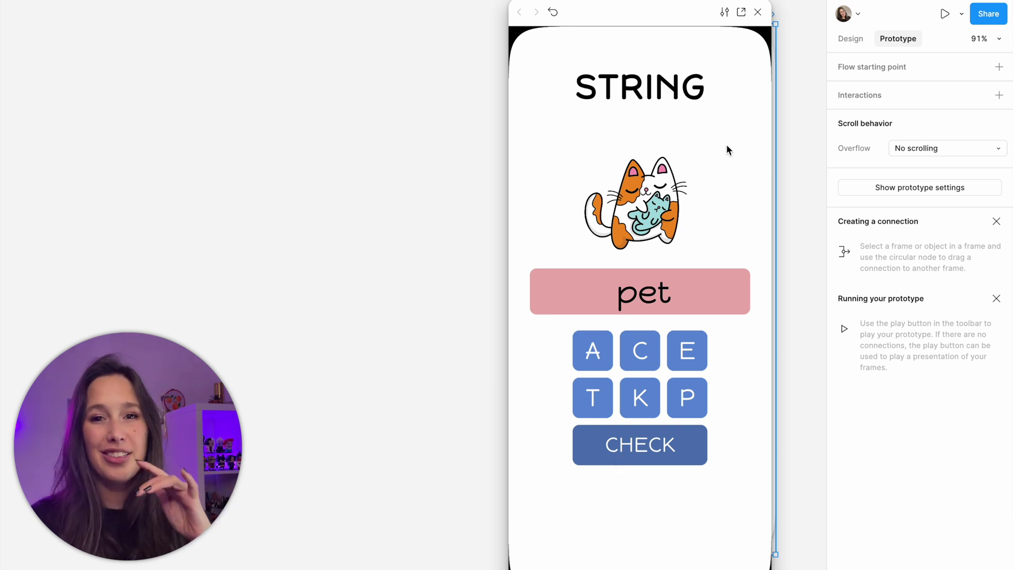
click(757, 11)
Delete the existing interaction from the backspace button beside CHECK
click(652, 414)
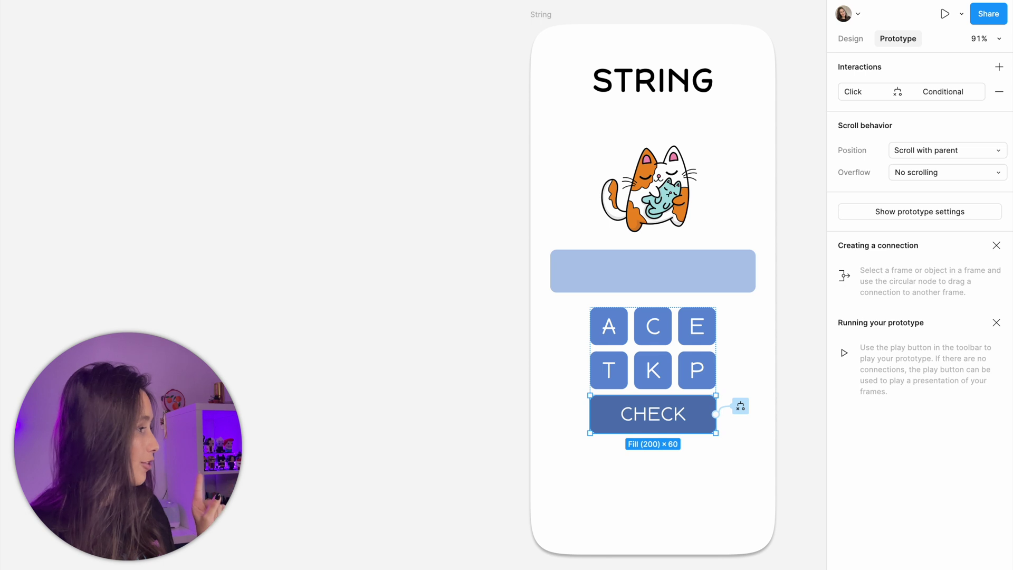
click(274, 440)
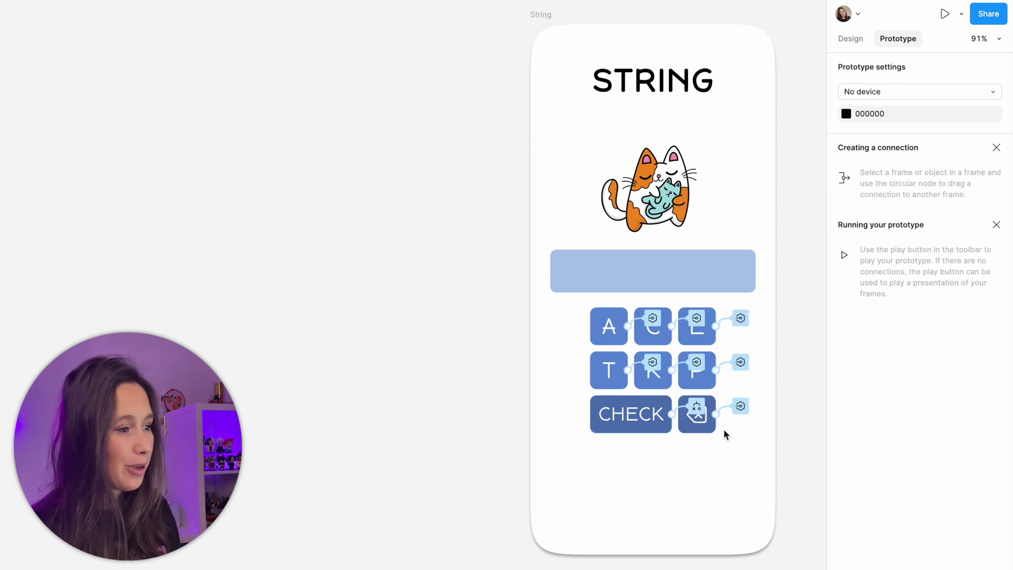
click(739, 406)
key(Delete)
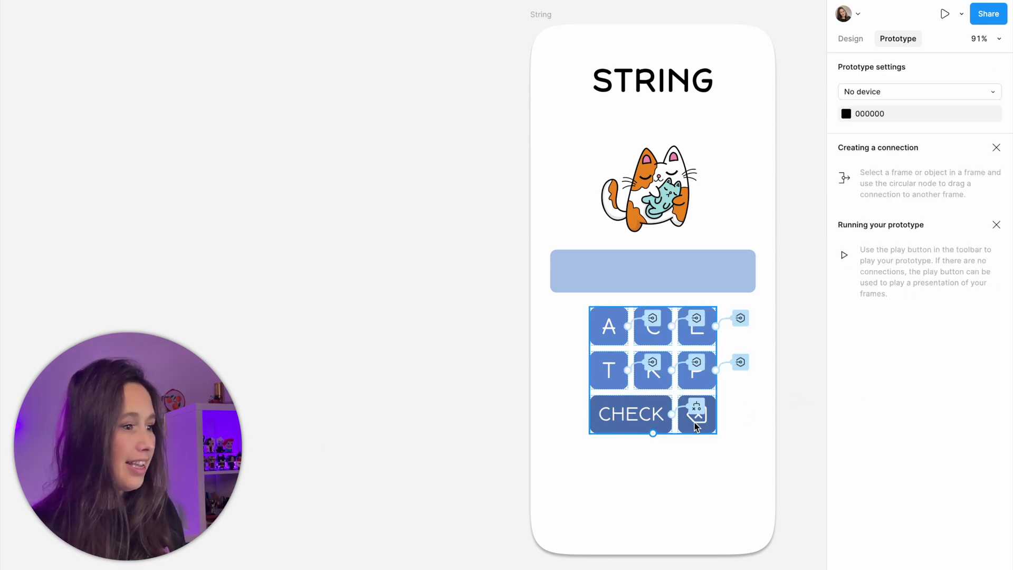
Add an on-click Set variable action to the backspace button that sets inputText to the blank string " "
click(998, 67)
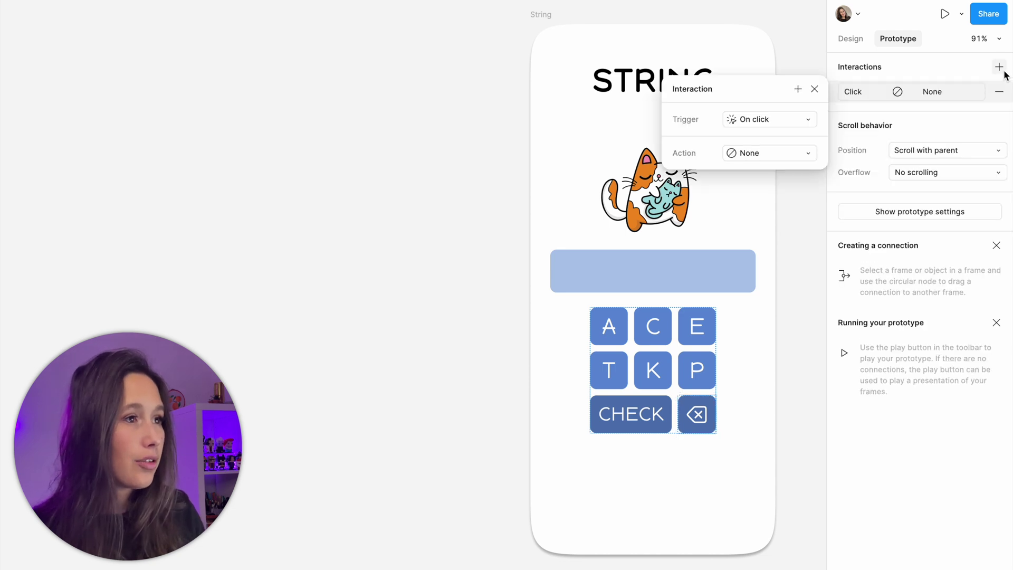
click(774, 154)
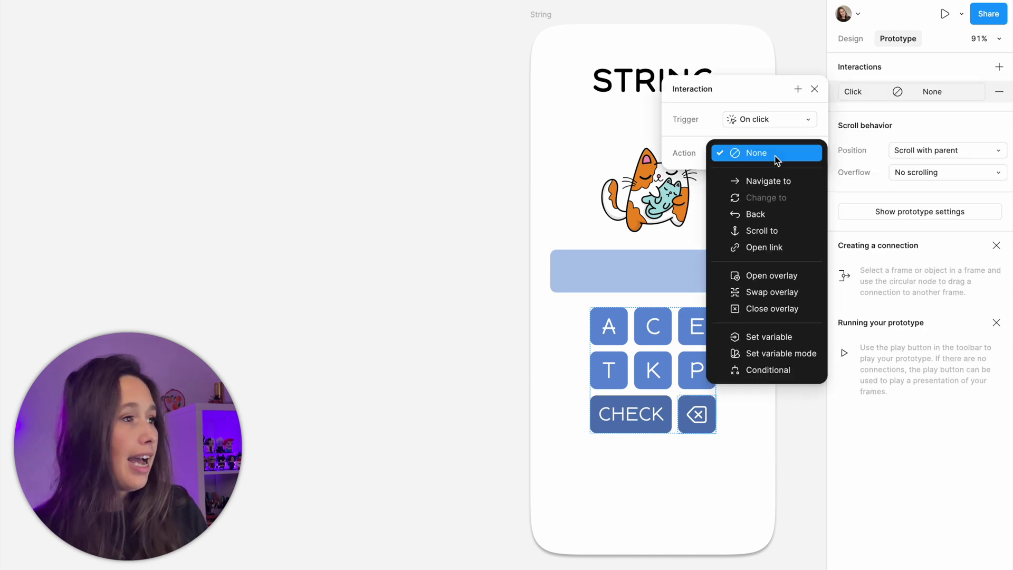
click(775, 340)
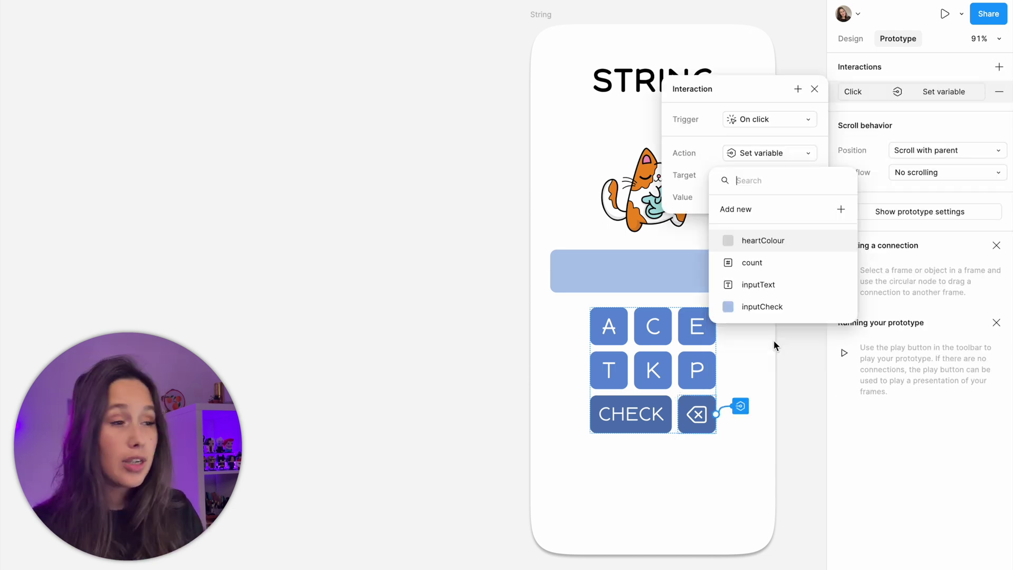
click(773, 288)
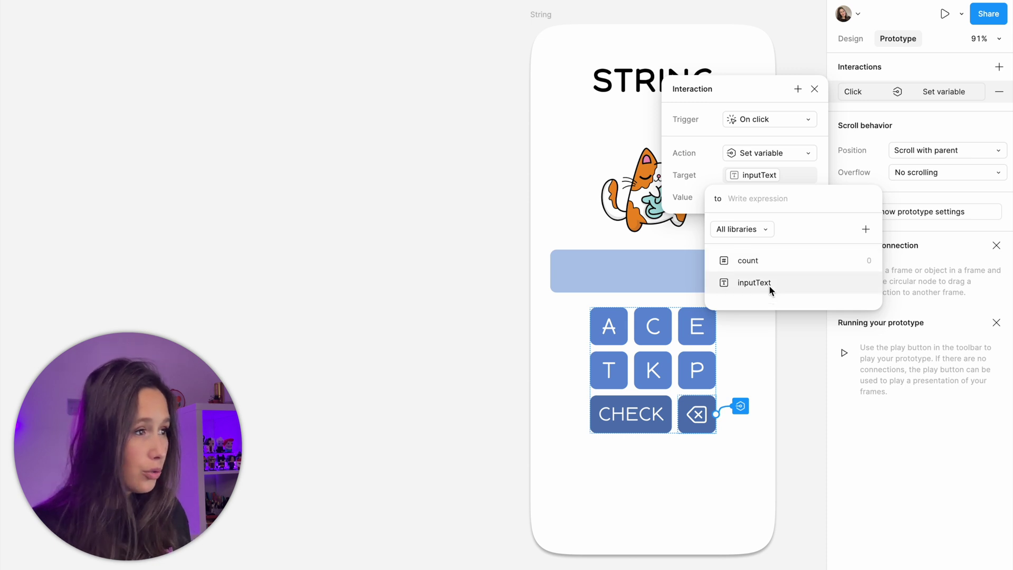
text(")
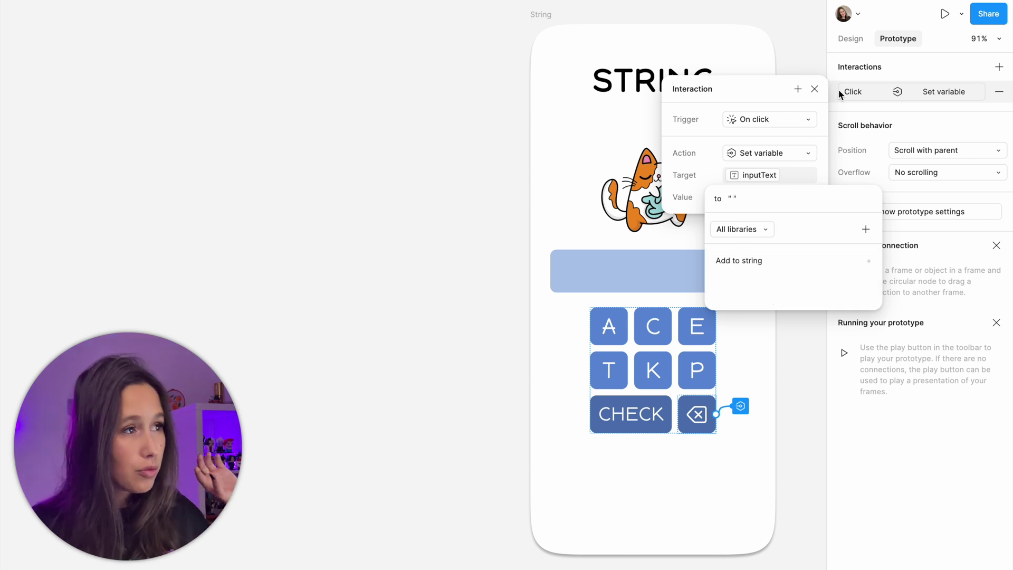
key(Escape)
click(814, 89)
Preview the String frame, enter "ekcatt" and clear the input with the backspace button
click(551, 16)
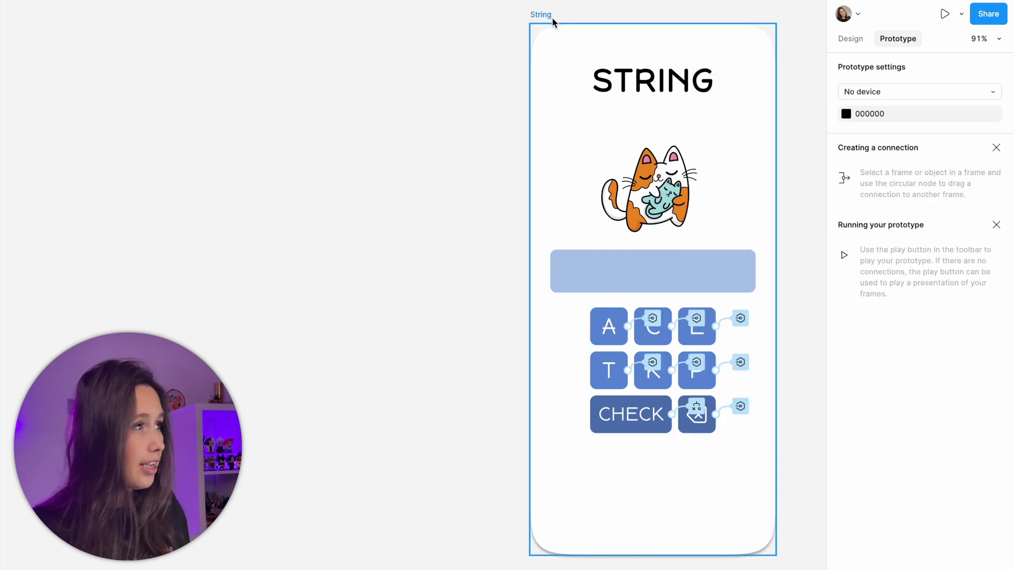
key(shift+space)
click(691, 354)
click(648, 401)
click(639, 350)
click(604, 349)
click(601, 394)
click(601, 396)
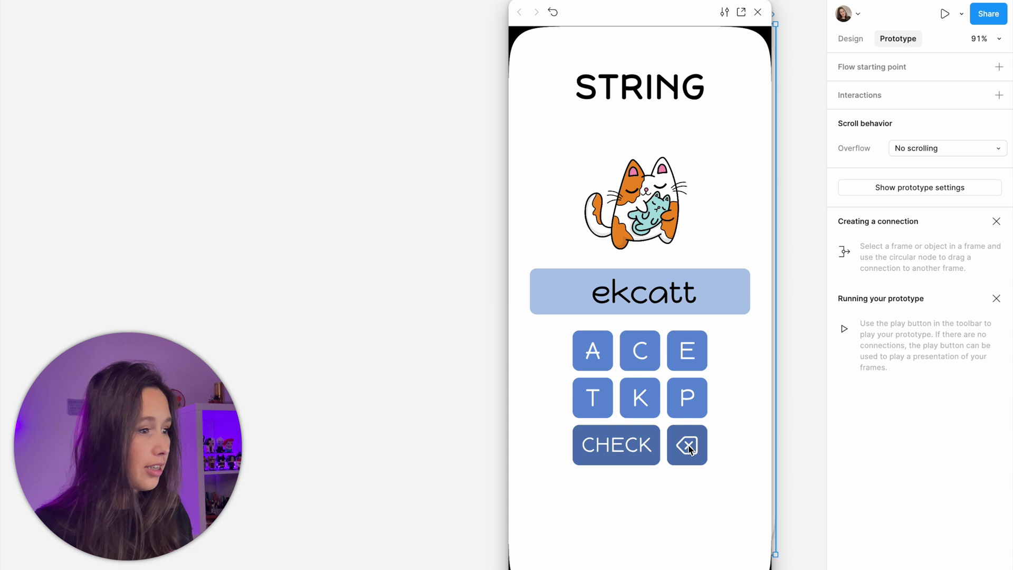
click(689, 448)
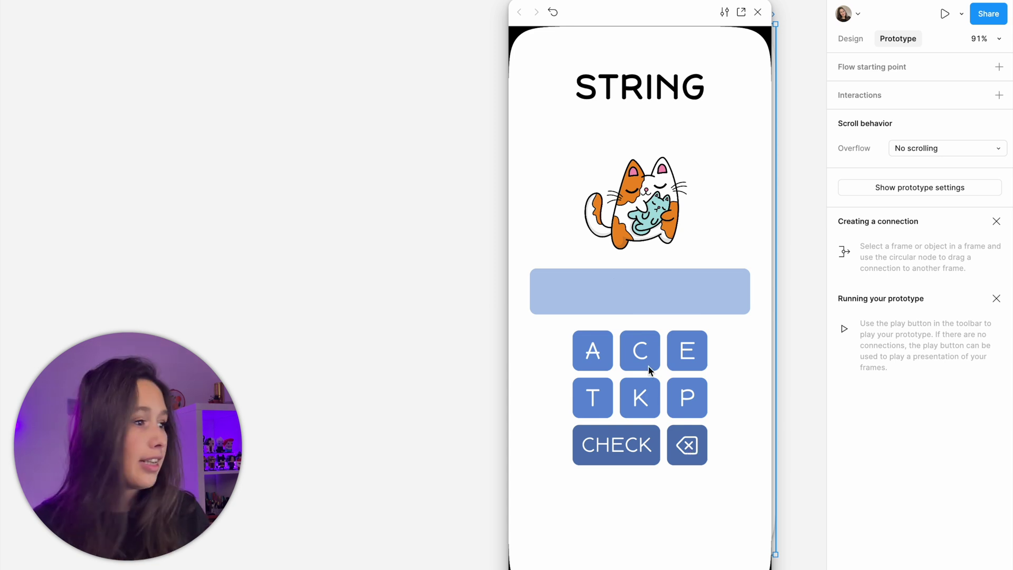
Enter "cat" in the cleared input, check it and close the preview
click(633, 354)
click(604, 353)
click(601, 401)
click(612, 451)
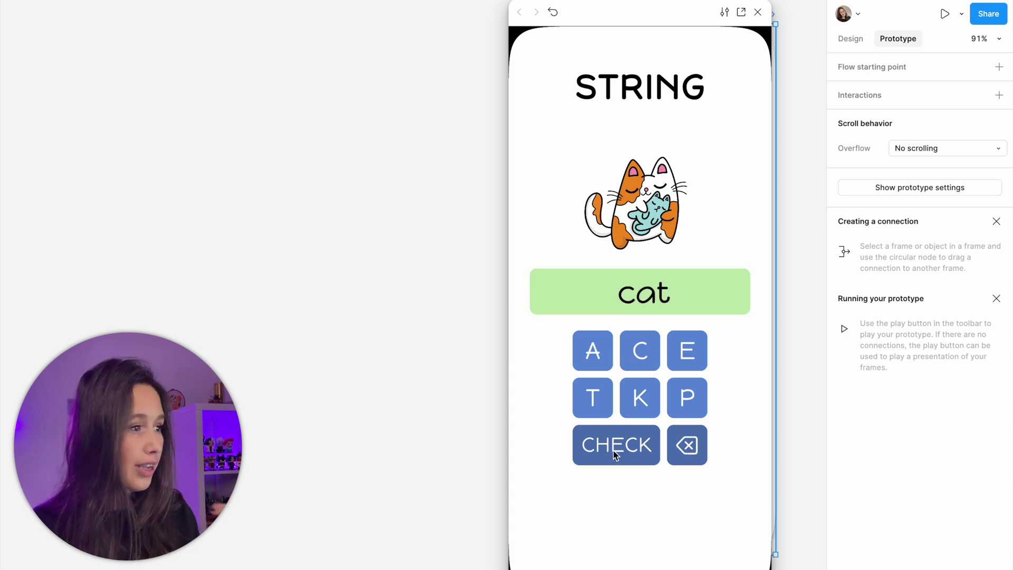
click(757, 11)
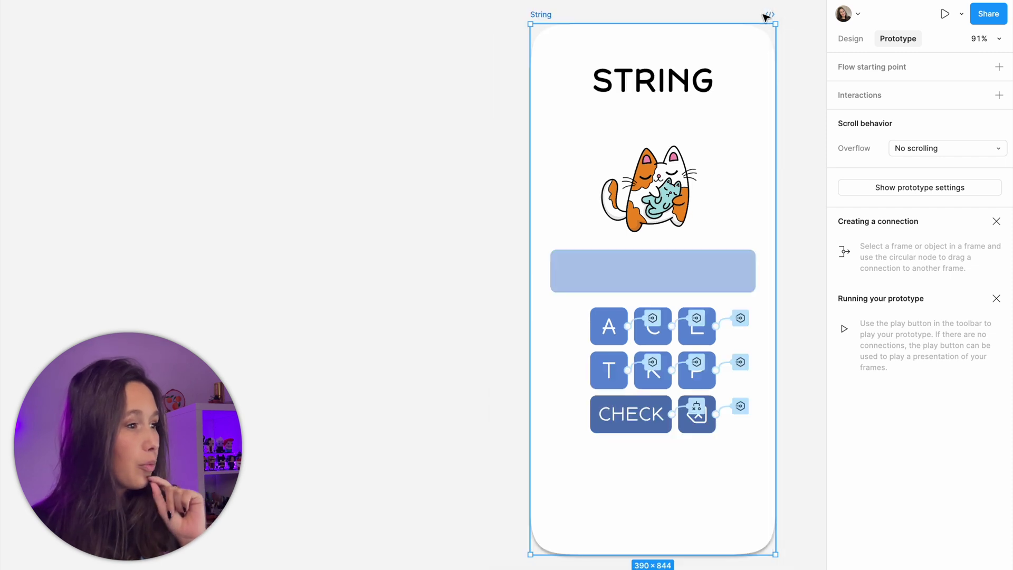
Add a second Set variable action to the backspace button's click interaction that sets inputCheck to B0C7EB
click(737, 407)
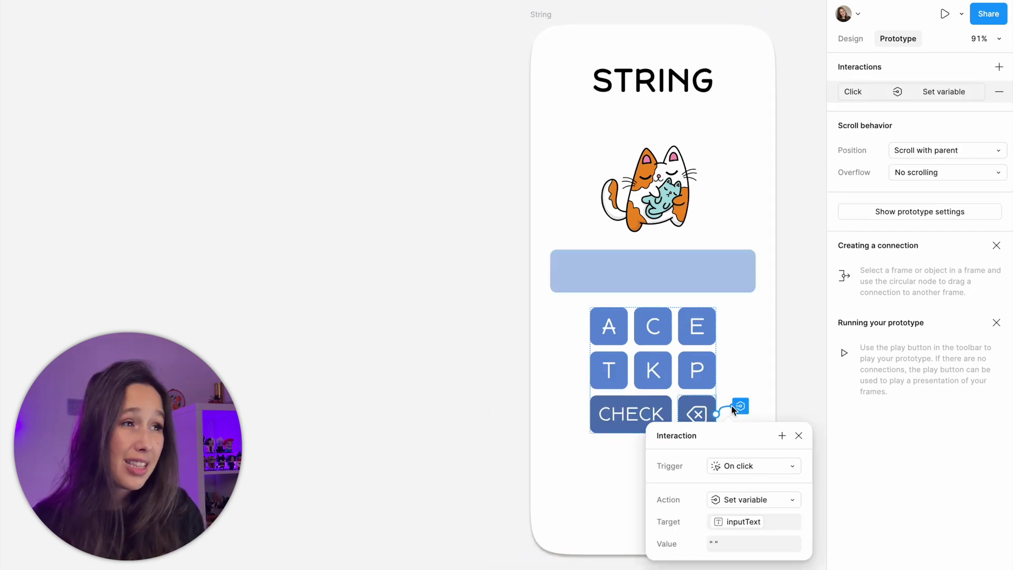
click(896, 93)
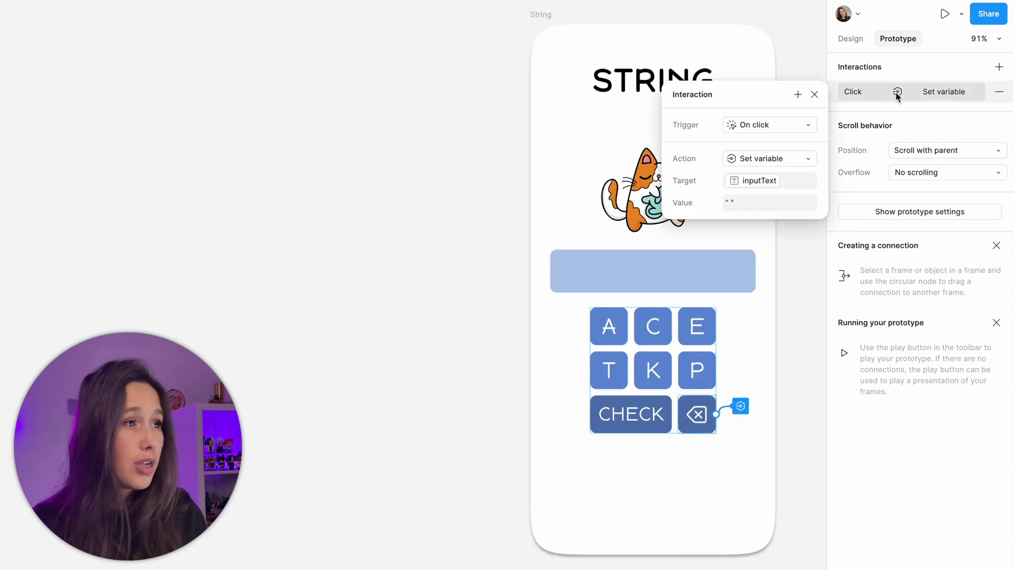
click(797, 96)
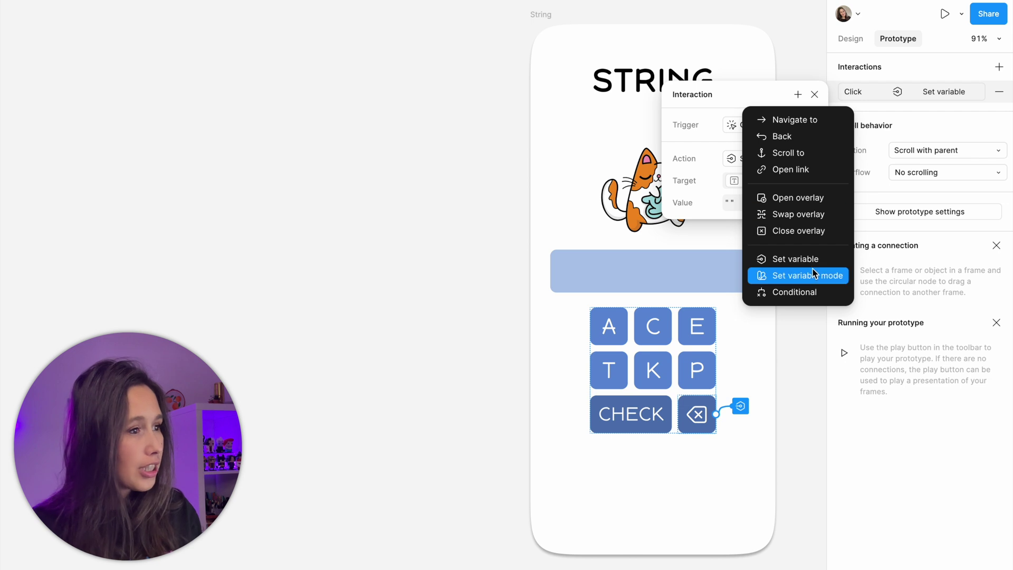
click(815, 260)
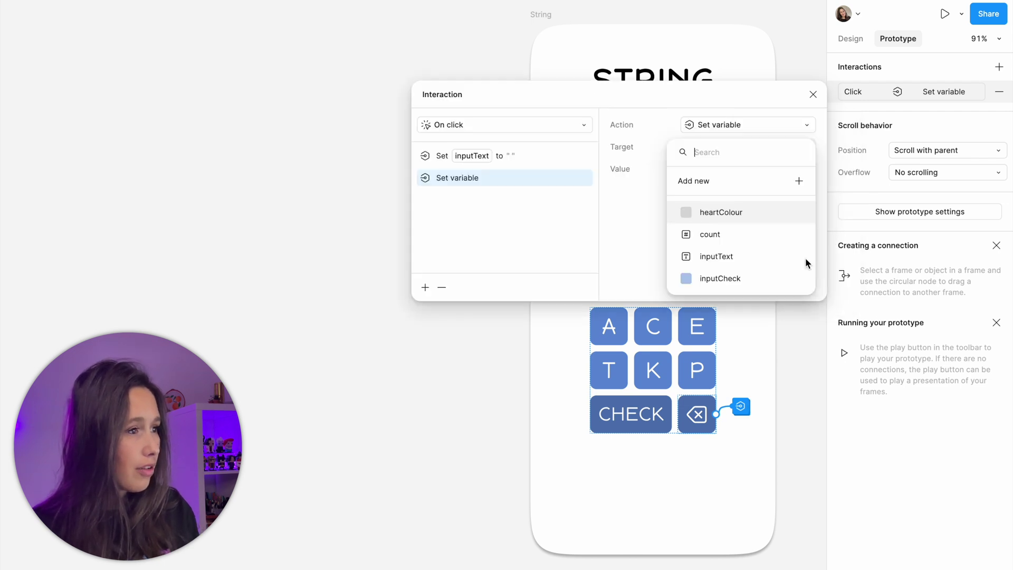
click(731, 280)
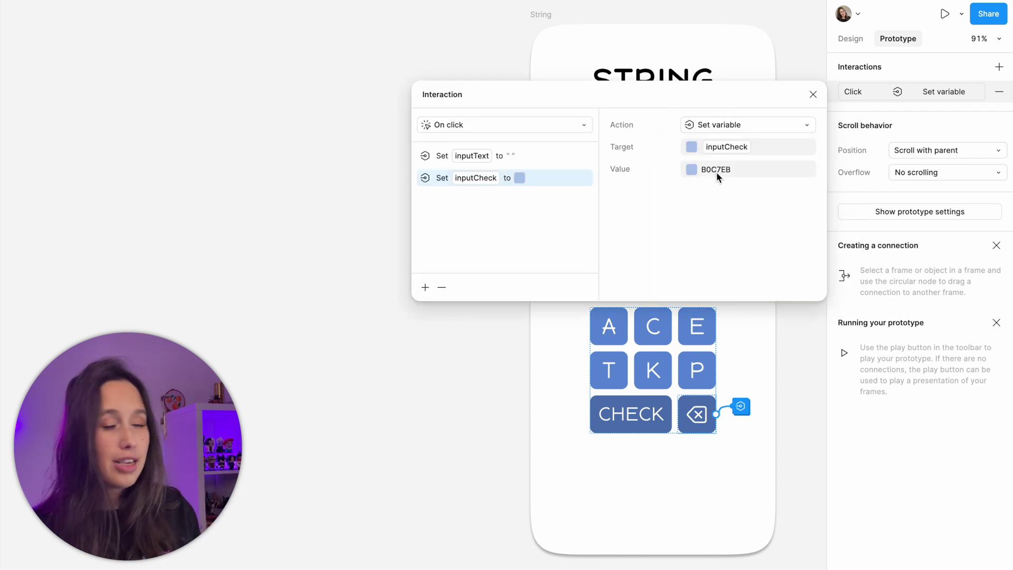
click(813, 94)
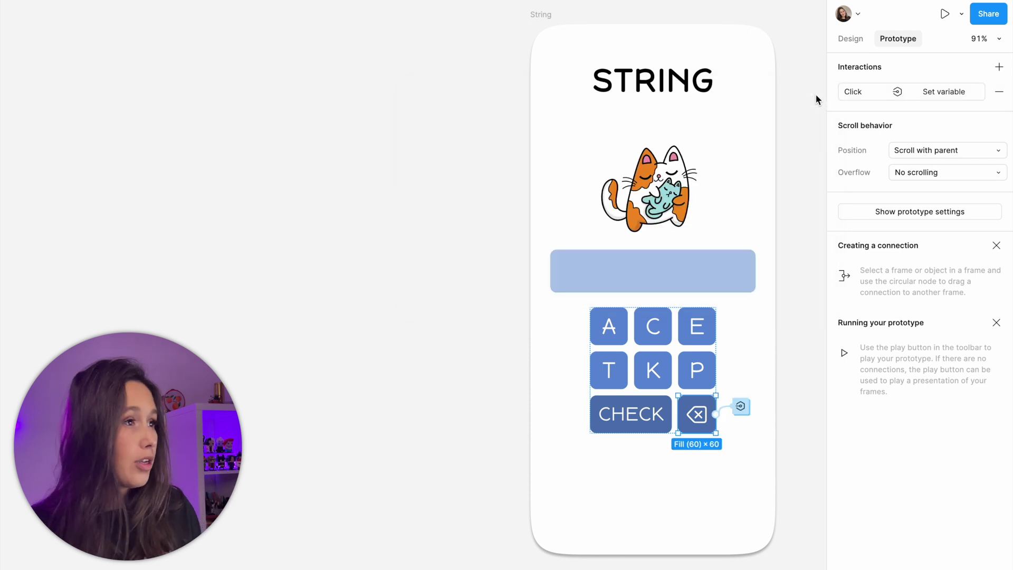
key(Escape)
Preview the String frame, check the word "cat" and reset the input's text and color with the backspace button
click(541, 14)
key(shift+space)
click(640, 350)
click(589, 351)
click(593, 395)
click(600, 452)
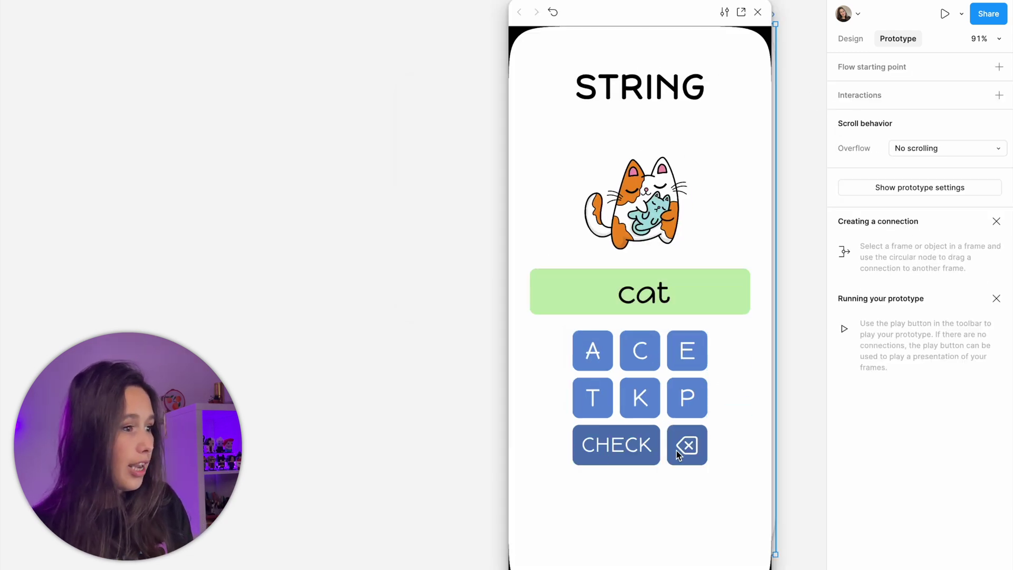
click(695, 454)
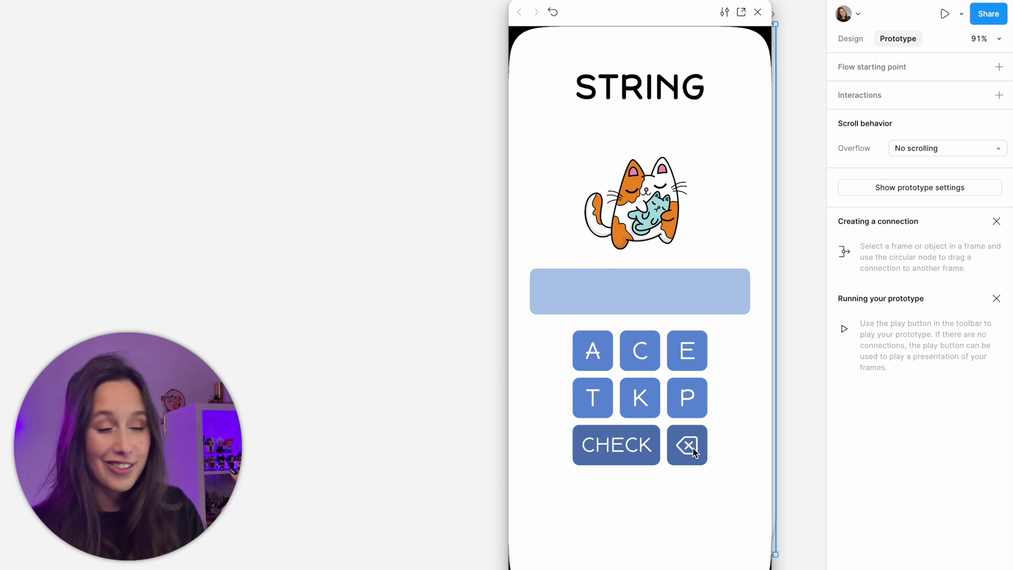
Enter the word "peck" in the running String preview and check it
click(680, 408)
click(680, 352)
click(638, 350)
click(642, 397)
click(623, 452)
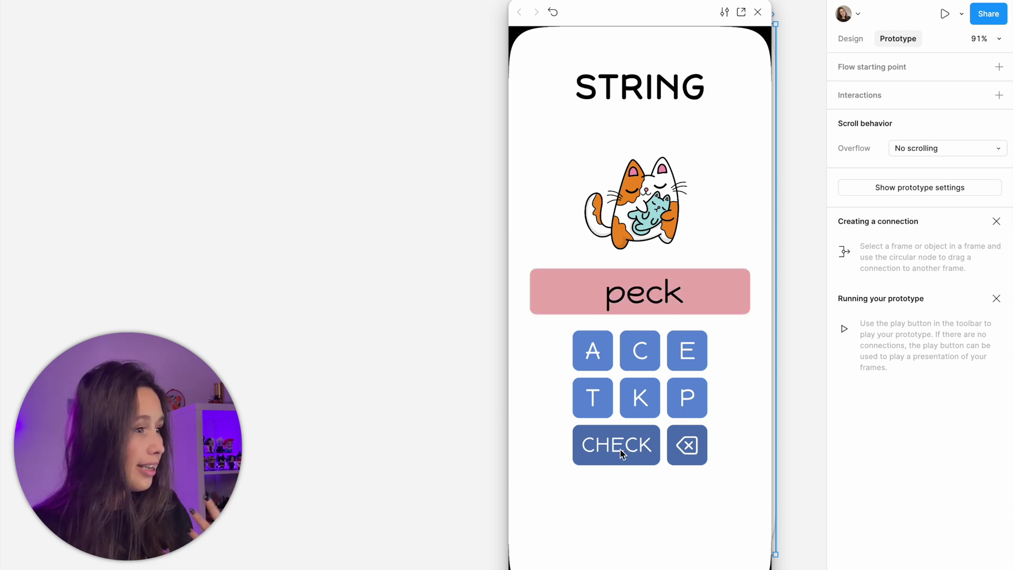
Clear the preview's input with the backspace button, enter "cat" and check the word
click(696, 448)
click(647, 364)
click(596, 354)
click(605, 402)
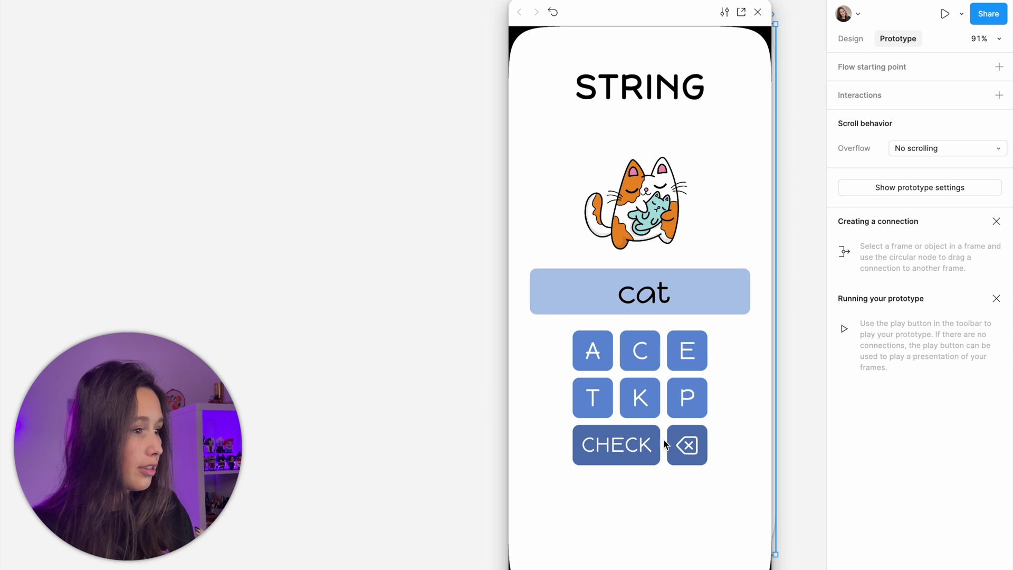
click(633, 449)
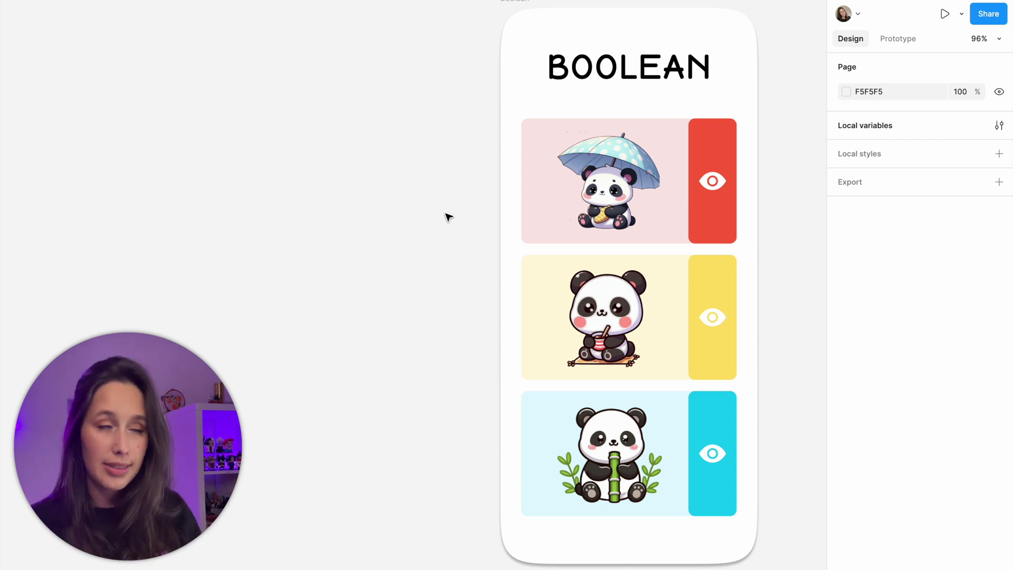
Create a Boolean variable named redPanda in the local variables of Collection 1
click(999, 126)
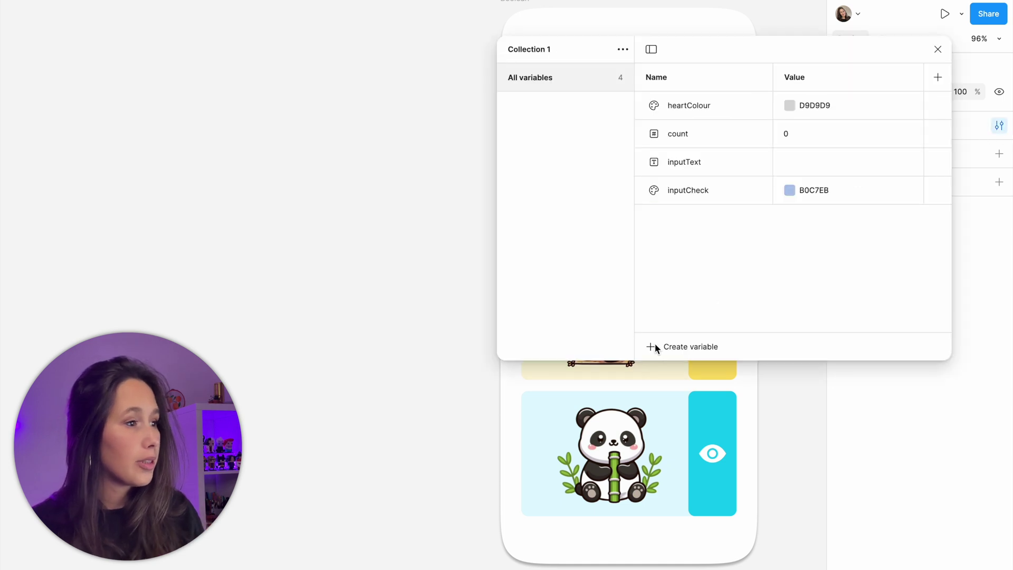
click(675, 348)
click(695, 420)
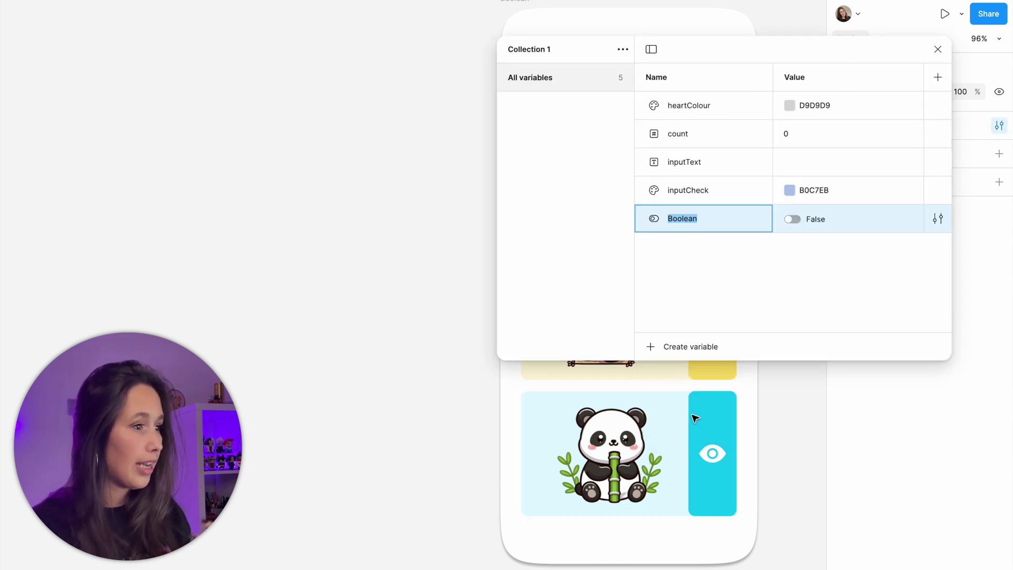
text(redPanda)
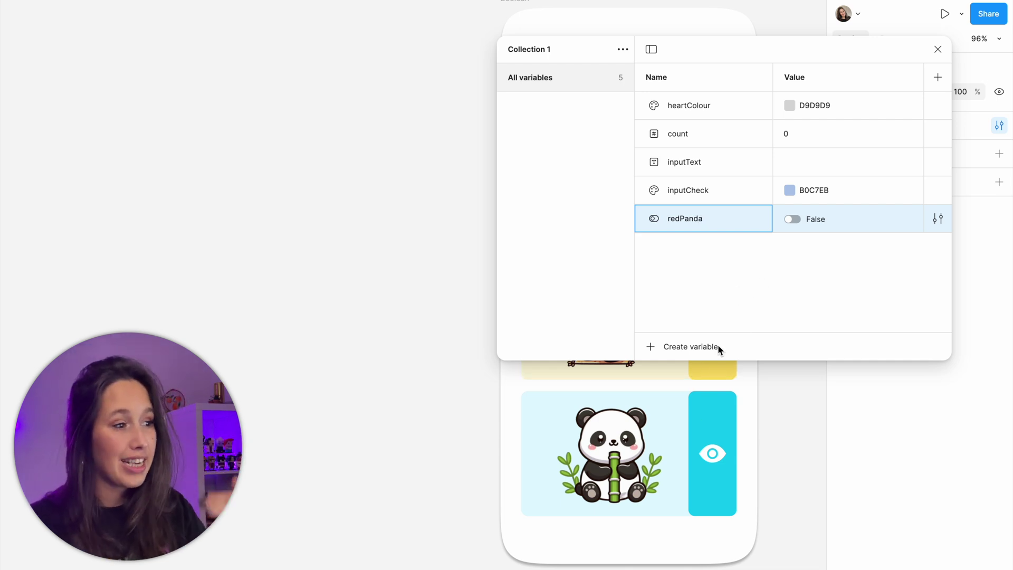
click(725, 246)
Duplicate the redPanda variable and name the copy yellowPanda
click(732, 218)
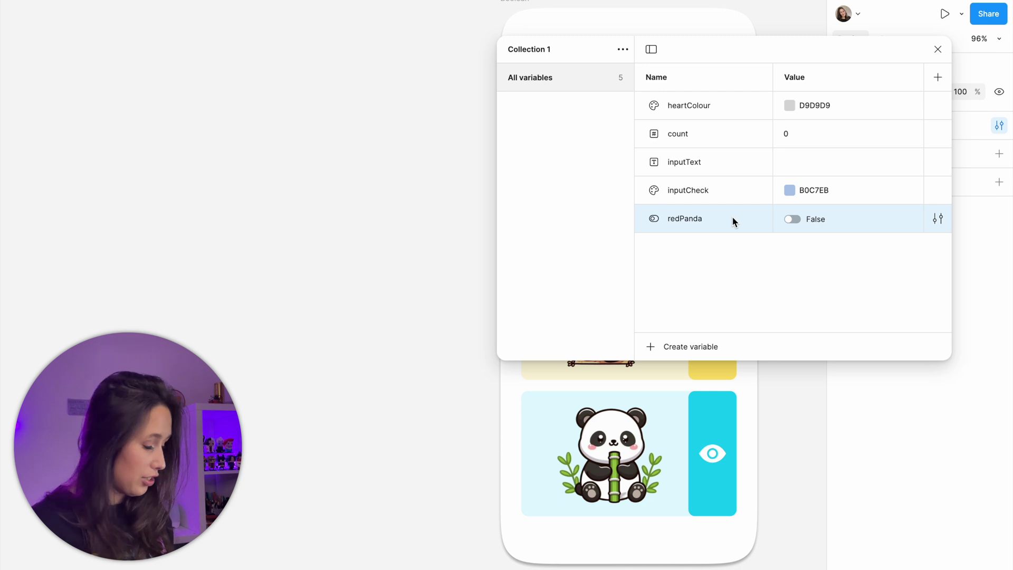
key(ctrl+d)
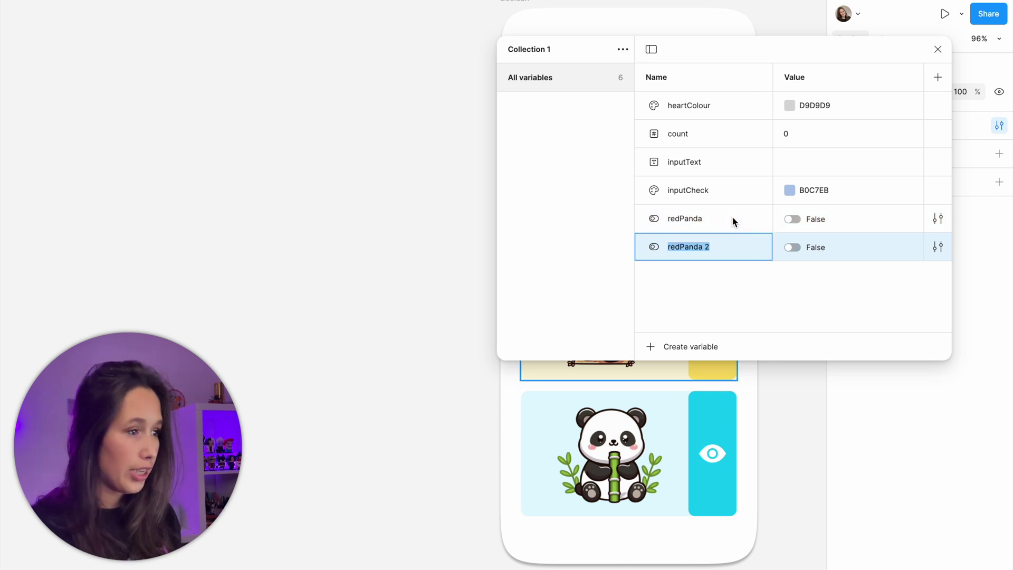
text(yellowP)
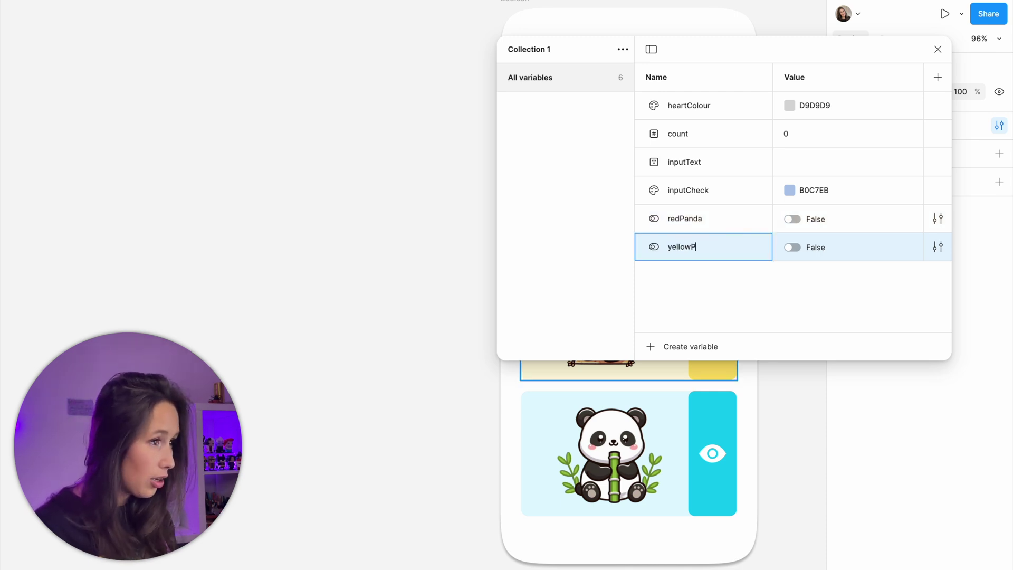
text(anda)
key(Return)
Duplicate the yellowPanda variable and name the copy bluePanda
key(ctrl+d)
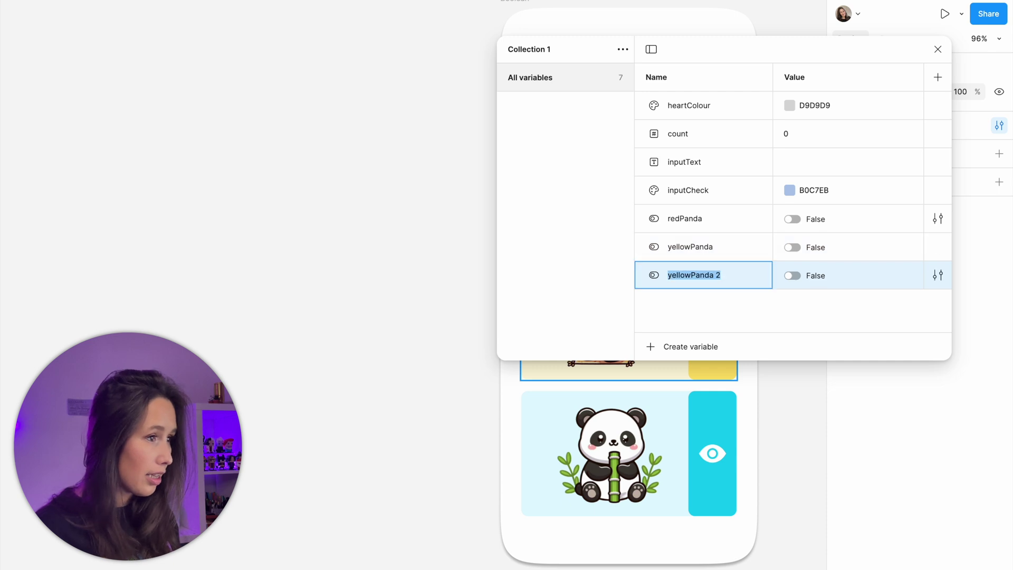
text(bluePanda)
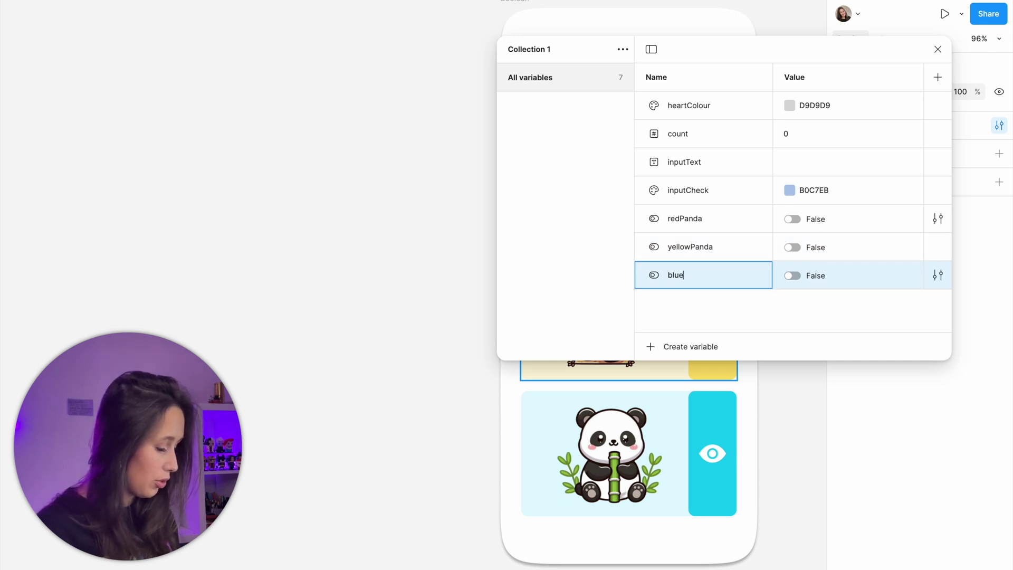
click(748, 319)
Set redPanda, yellowPanda and bluePanda to True and close the variables window
click(793, 219)
click(793, 247)
click(793, 274)
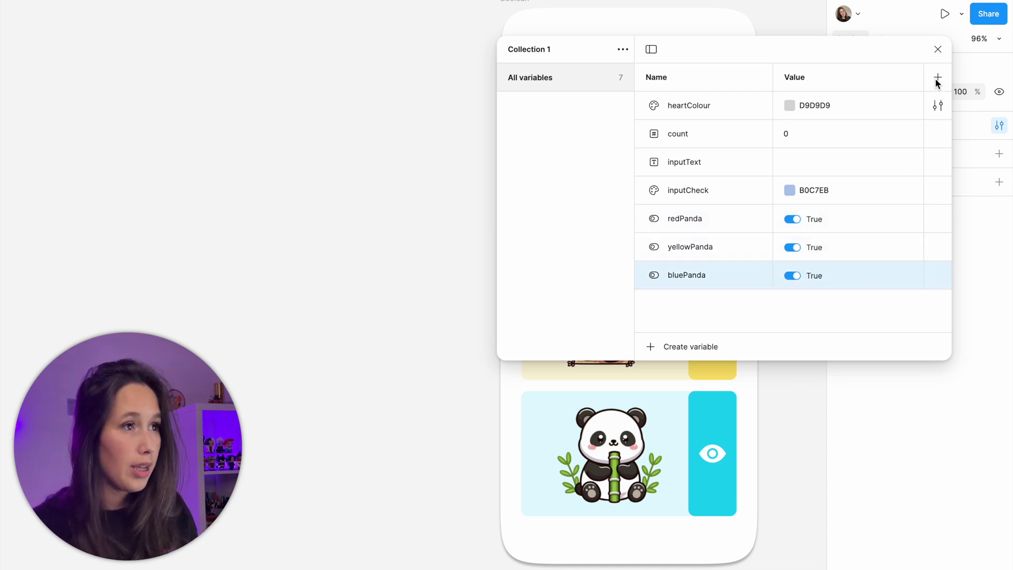
click(942, 54)
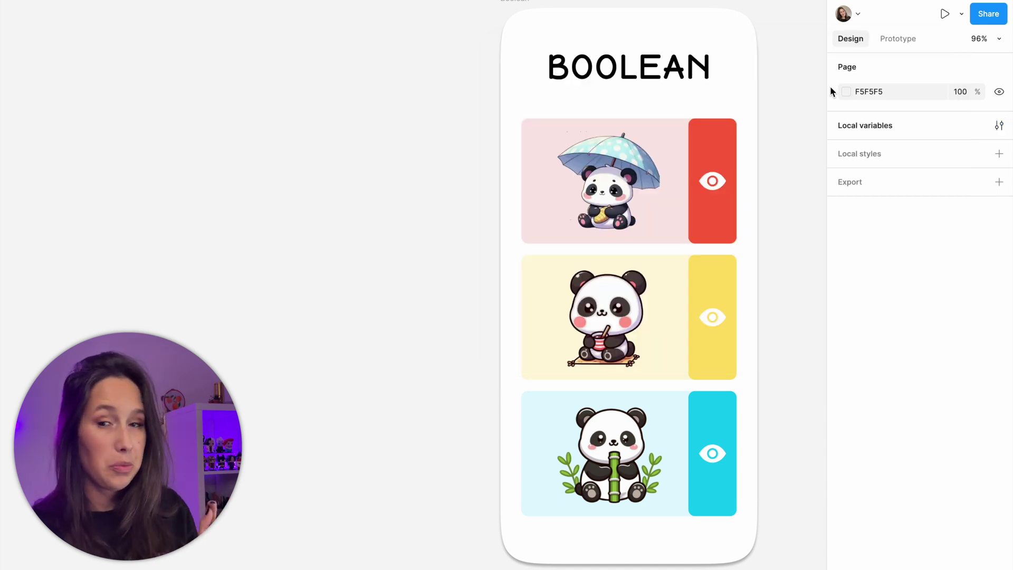
Bind the visibility of the umbrella panda image in the red card to the redPanda variable
click(631, 216)
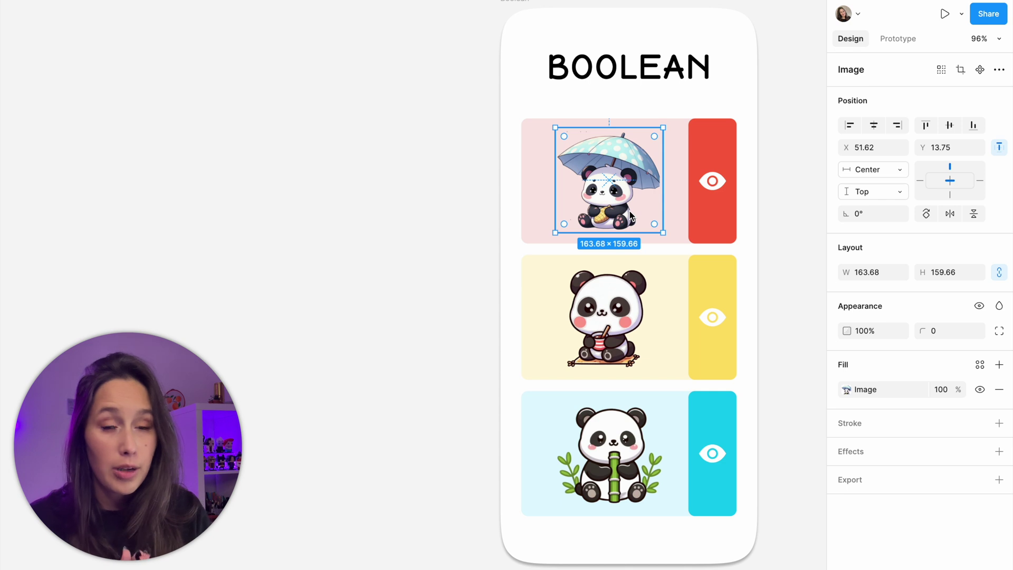
right_click(984, 306)
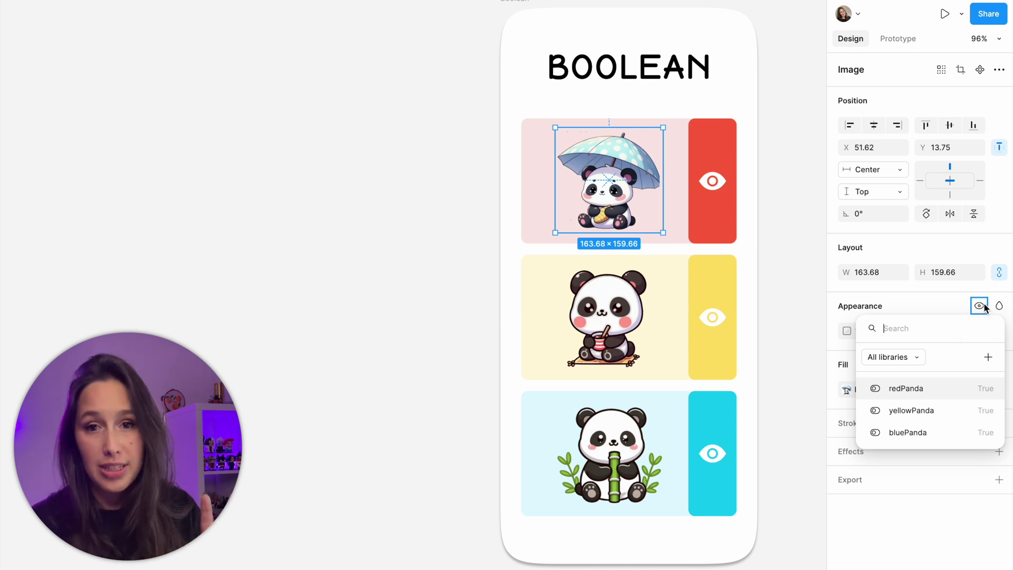
click(929, 304)
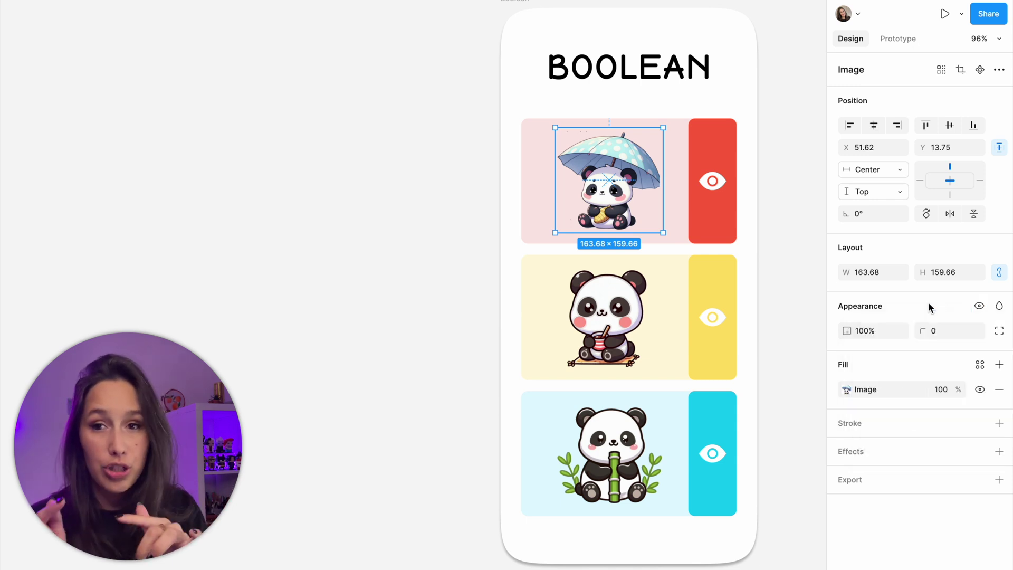
right_click(973, 305)
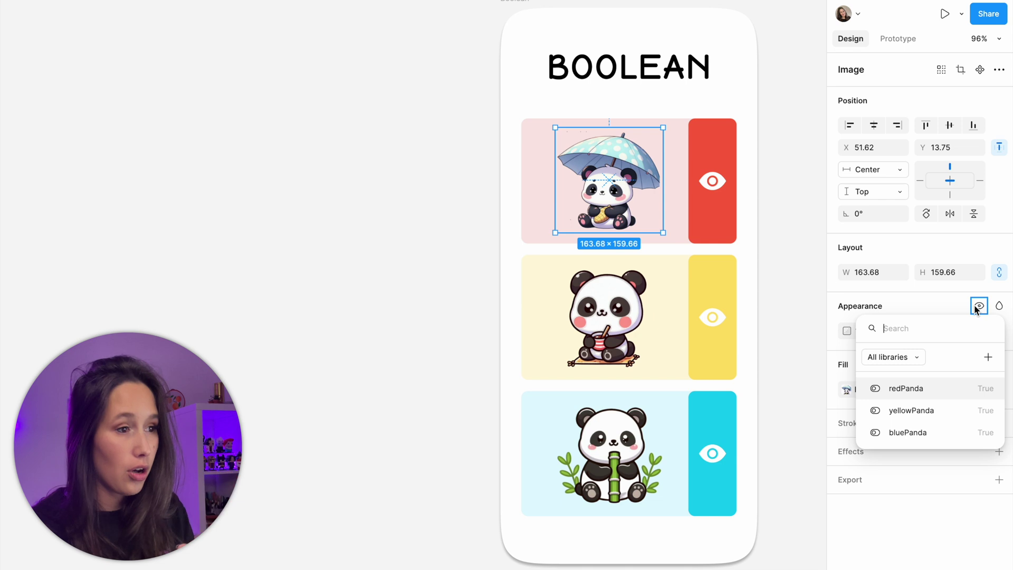
click(919, 384)
Bind the visibility of the panda image in the yellow card to the yellowPanda variable
double_click(608, 317)
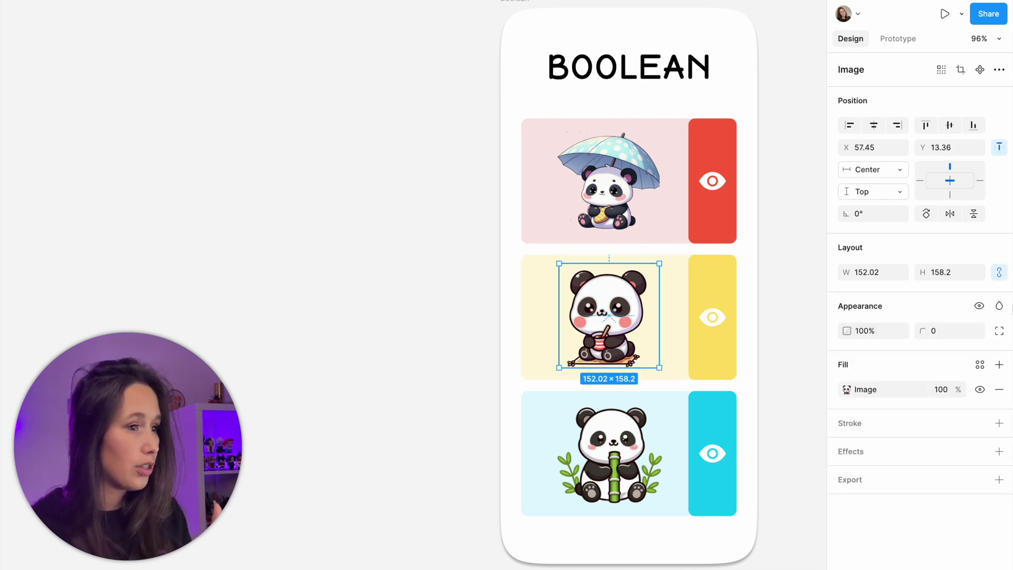
right_click(976, 306)
click(918, 411)
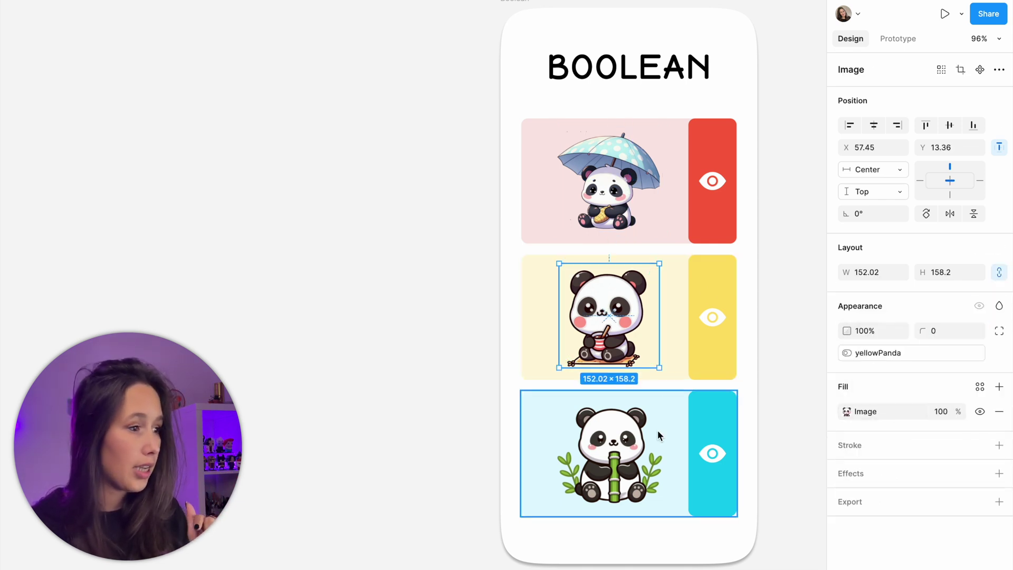
Bind the visibility of the bamboo panda image in the blue card to the bluePanda variable
double_click(658, 432)
right_click(977, 306)
click(921, 431)
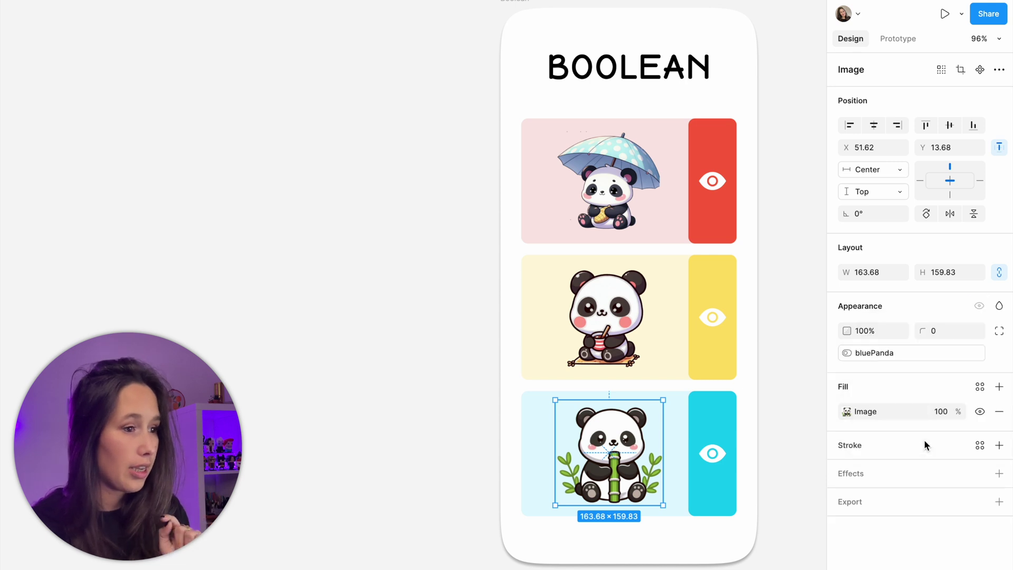
click(783, 330)
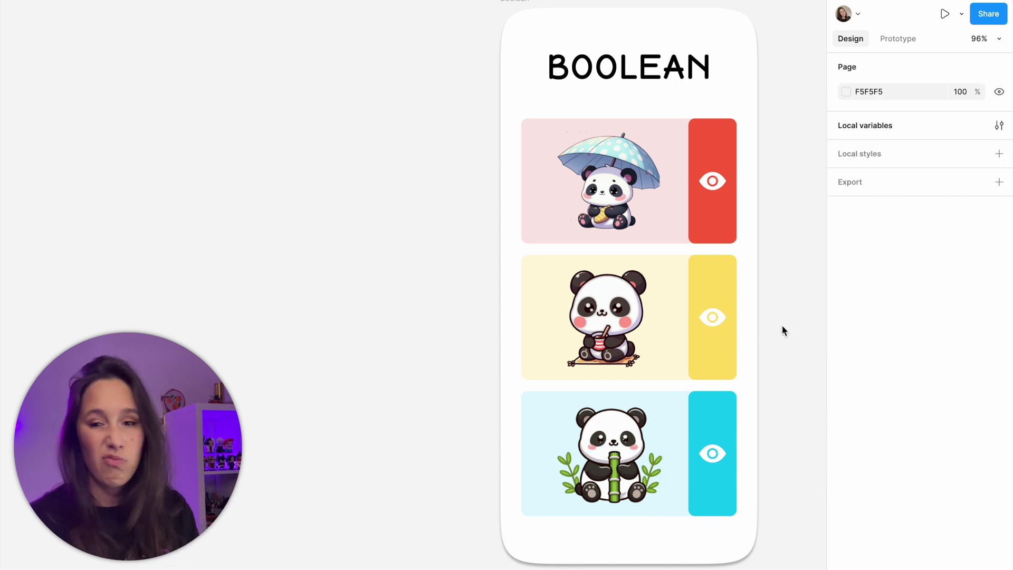
Add an On click interaction to the red button's rectangle with a Set variable action that sets redPanda to False
double_click(726, 192)
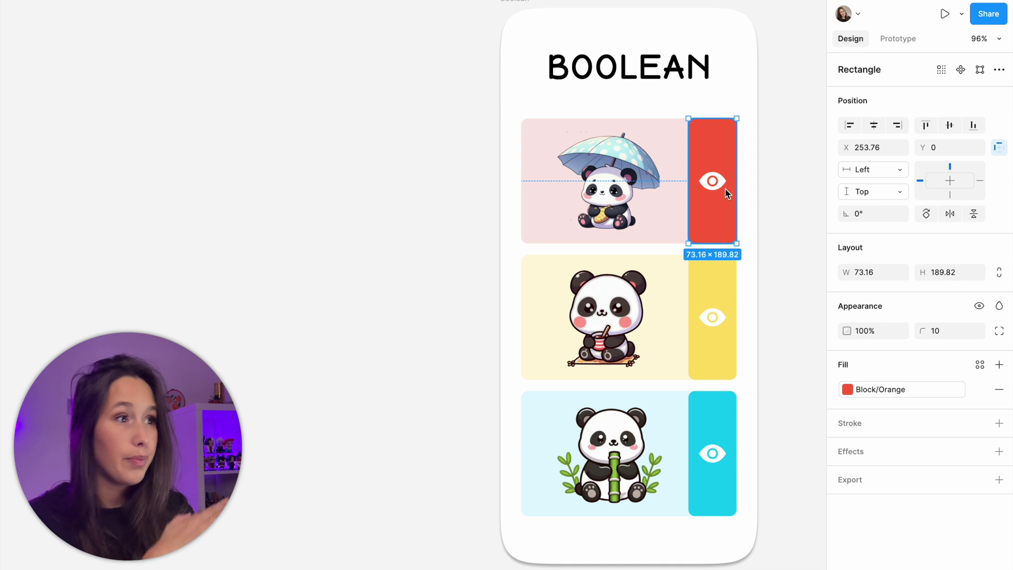
click(901, 41)
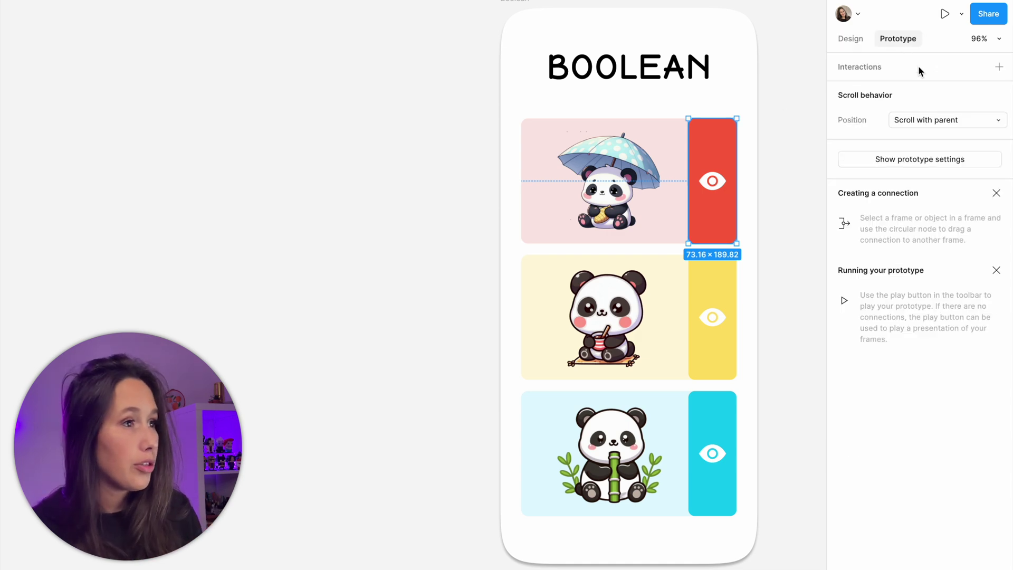
click(1000, 67)
click(796, 157)
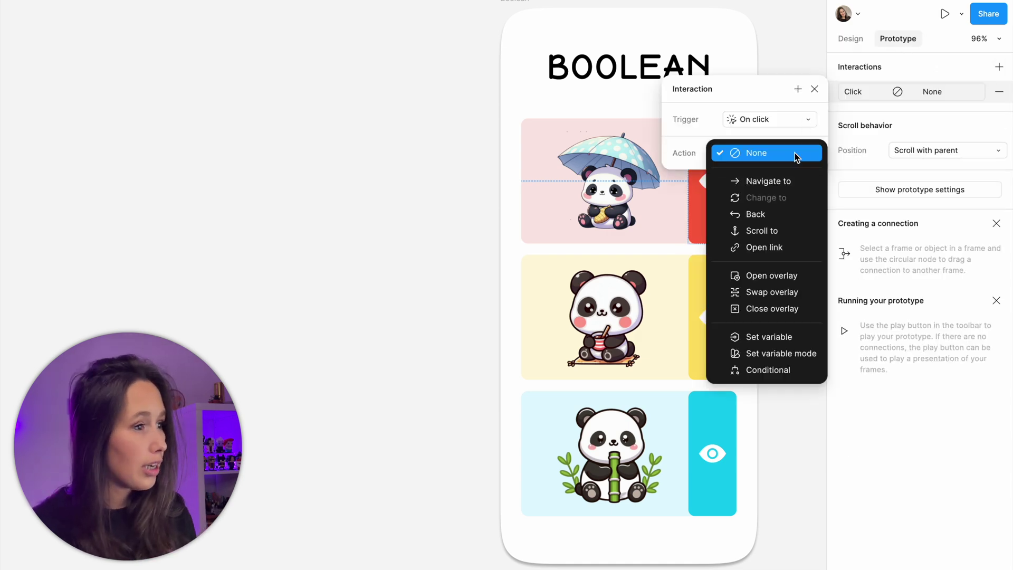
click(786, 336)
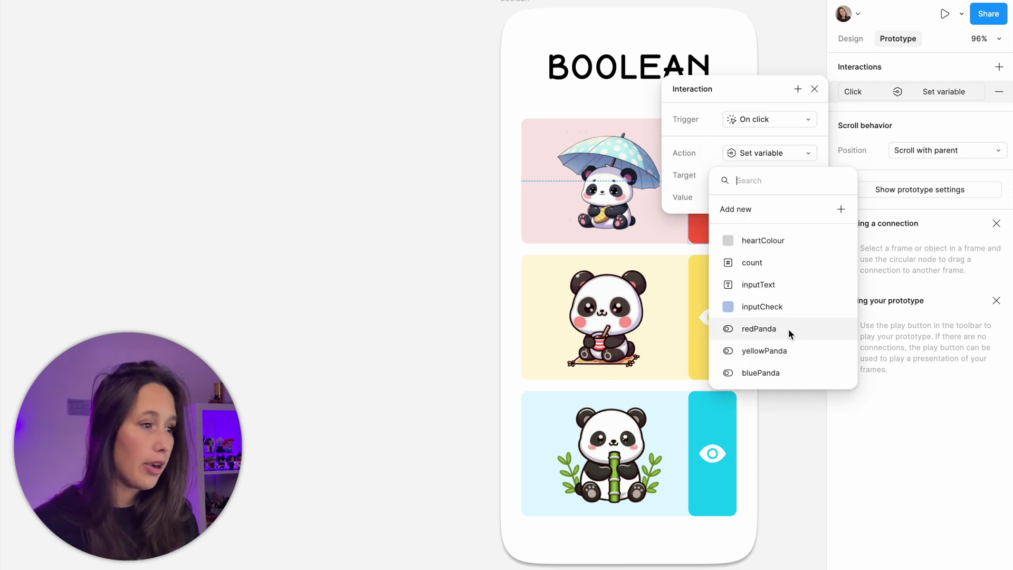
click(789, 331)
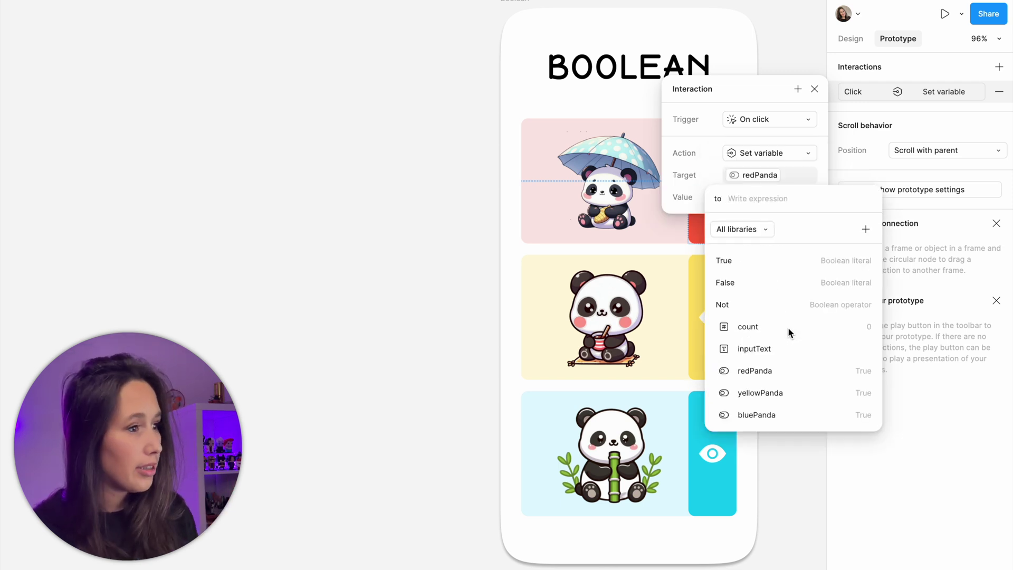
click(764, 282)
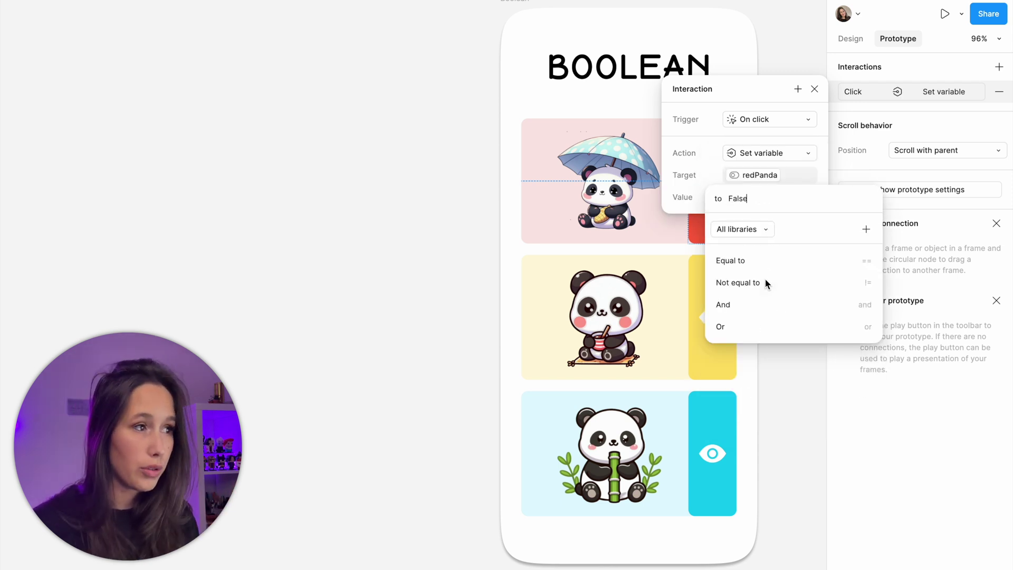
click(663, 321)
Preview the Boolean frame, test the red eye button on the umbrella panda and close the preview
click(517, 4)
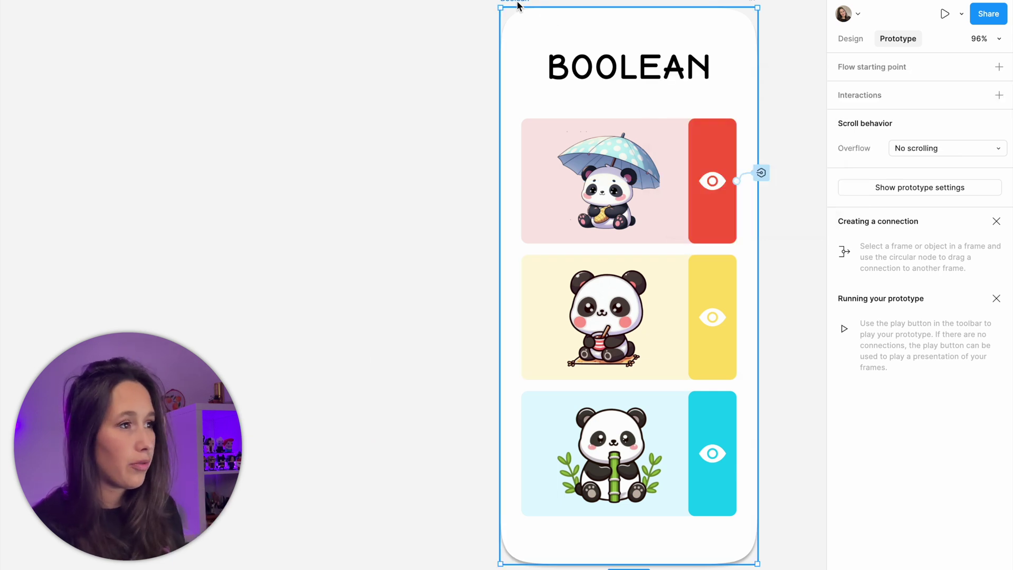
key(shift+space)
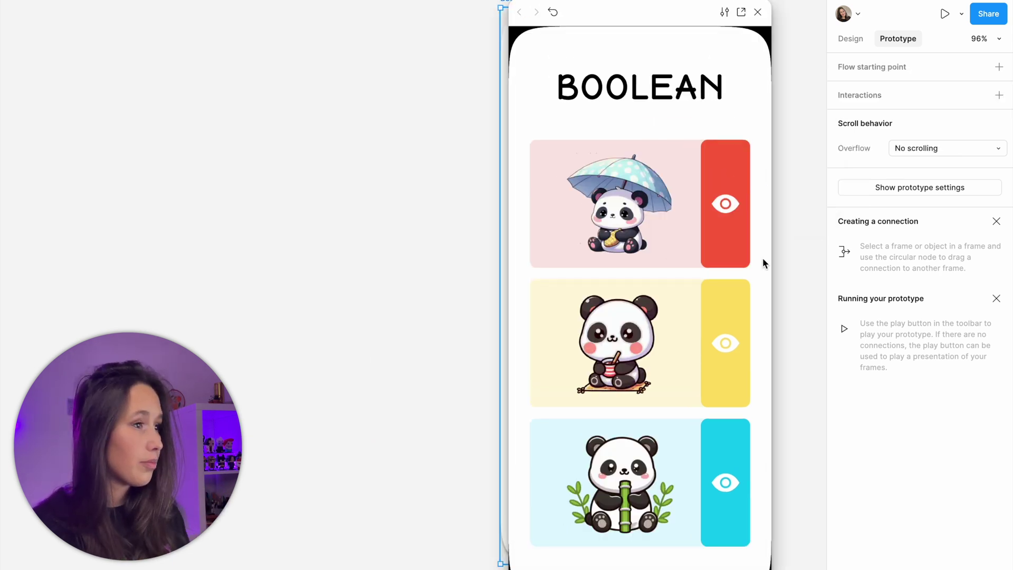
click(726, 207)
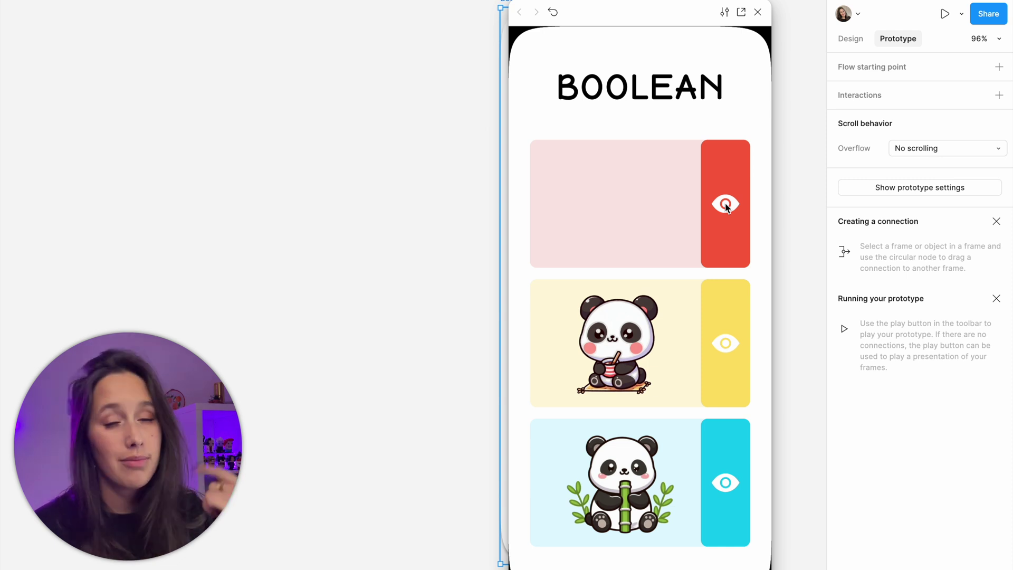
click(758, 12)
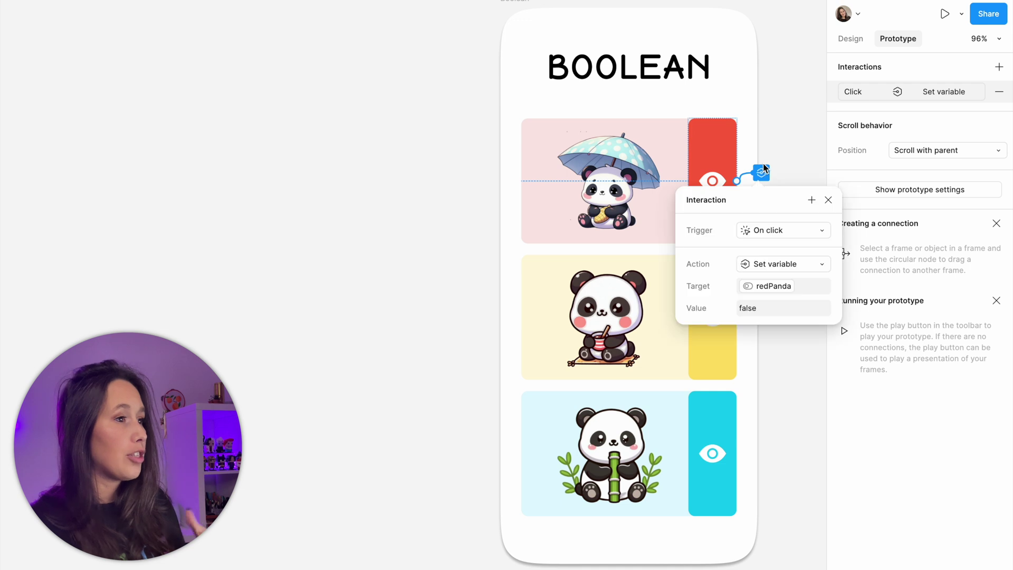
Add a Conditional action to the red button's click interaction with the condition redPanda == true
click(942, 92)
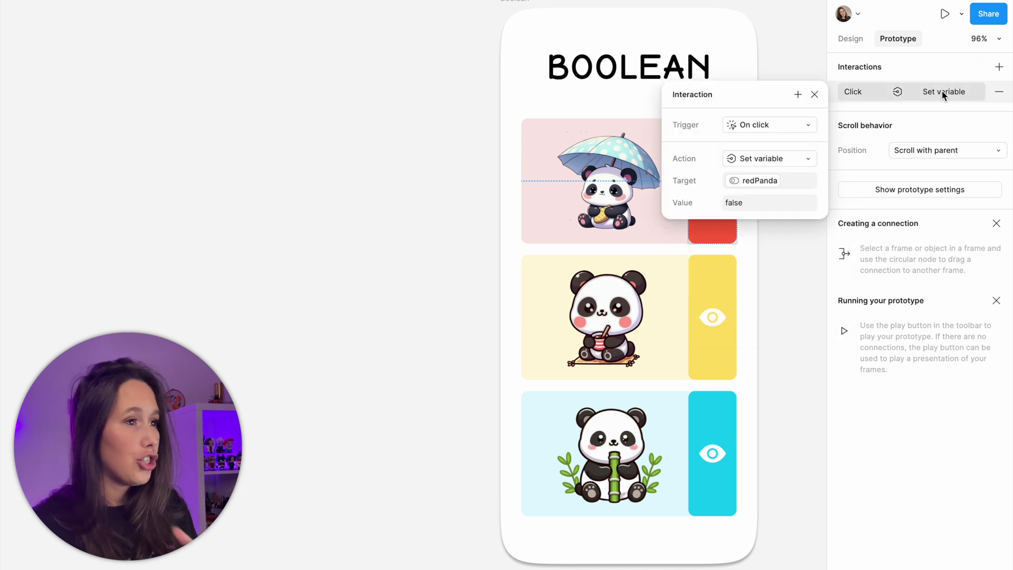
click(796, 94)
click(789, 293)
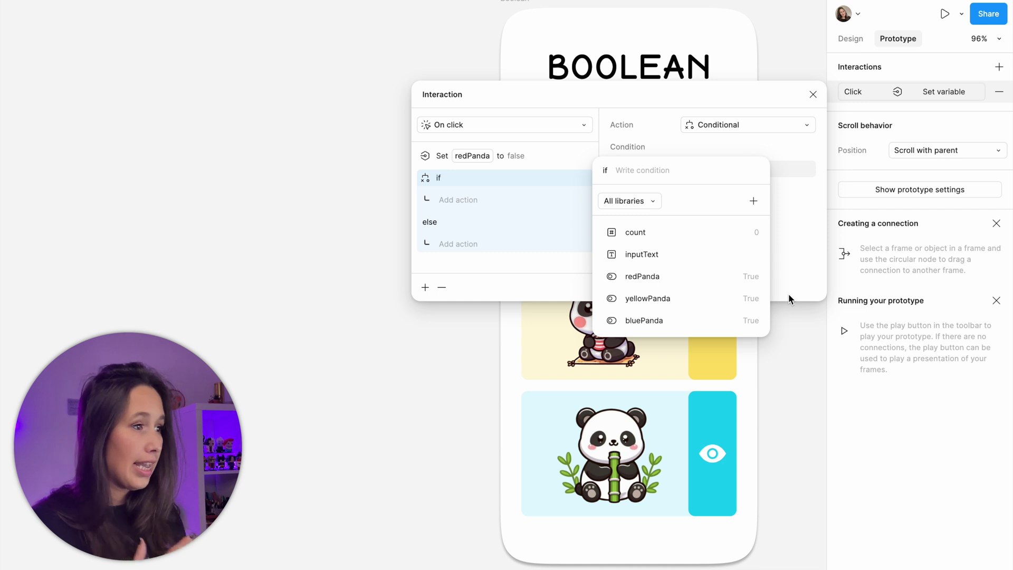
click(677, 283)
click(667, 239)
click(668, 232)
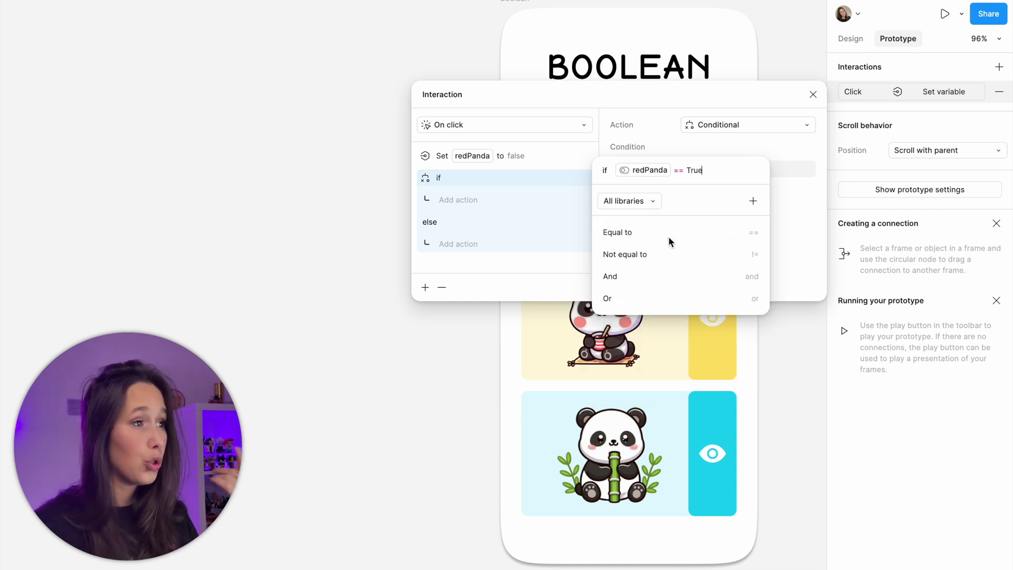
click(783, 206)
Under the if branch of the red button's conditional, add a Set variable action that sets redPanda to False
click(475, 204)
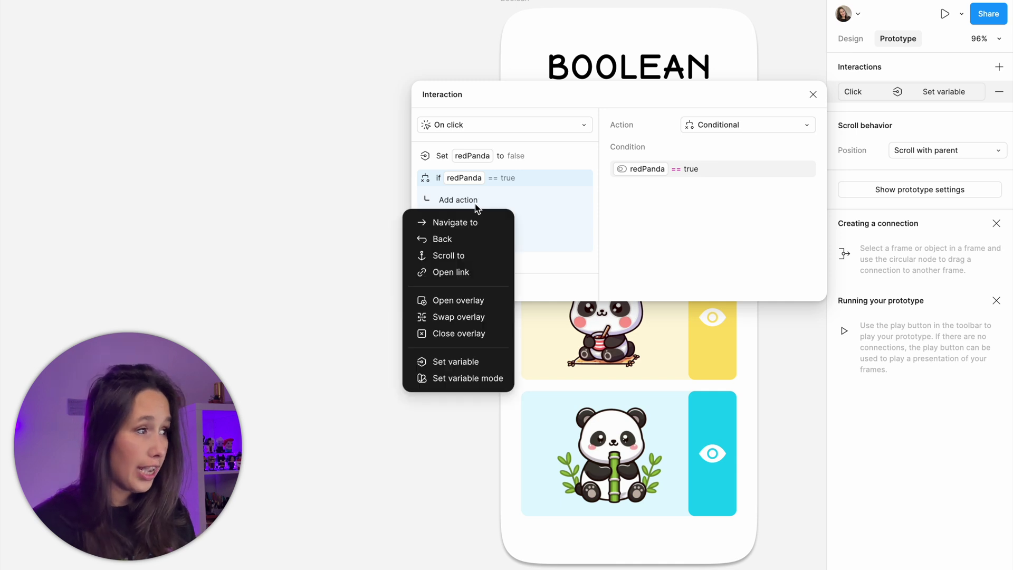
click(464, 359)
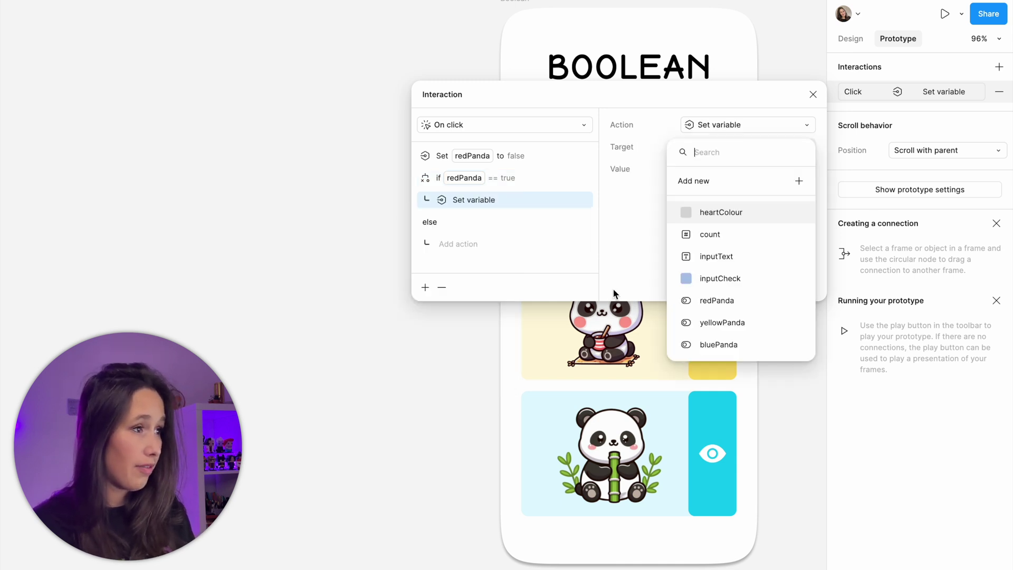
click(728, 300)
click(711, 252)
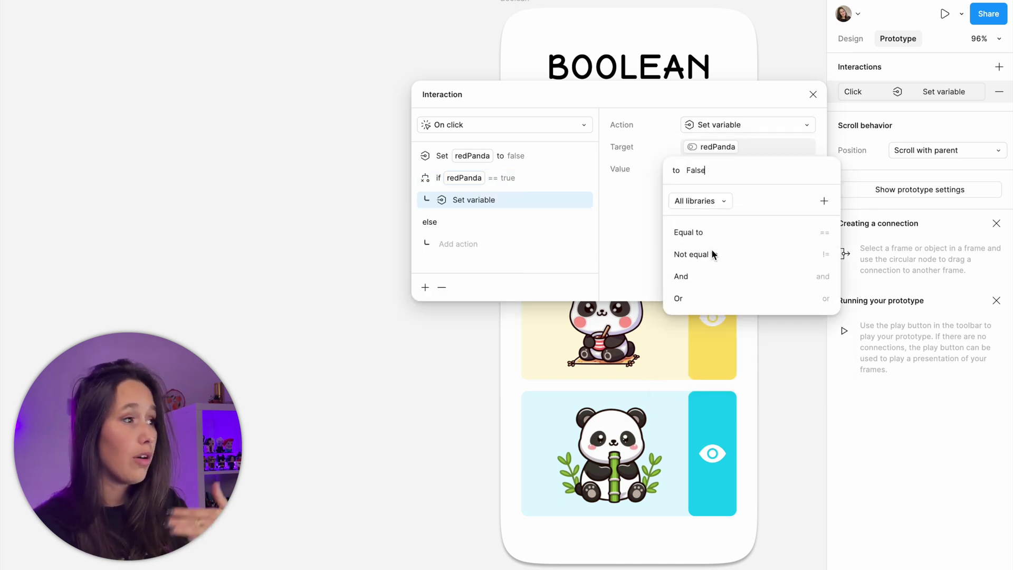
click(521, 247)
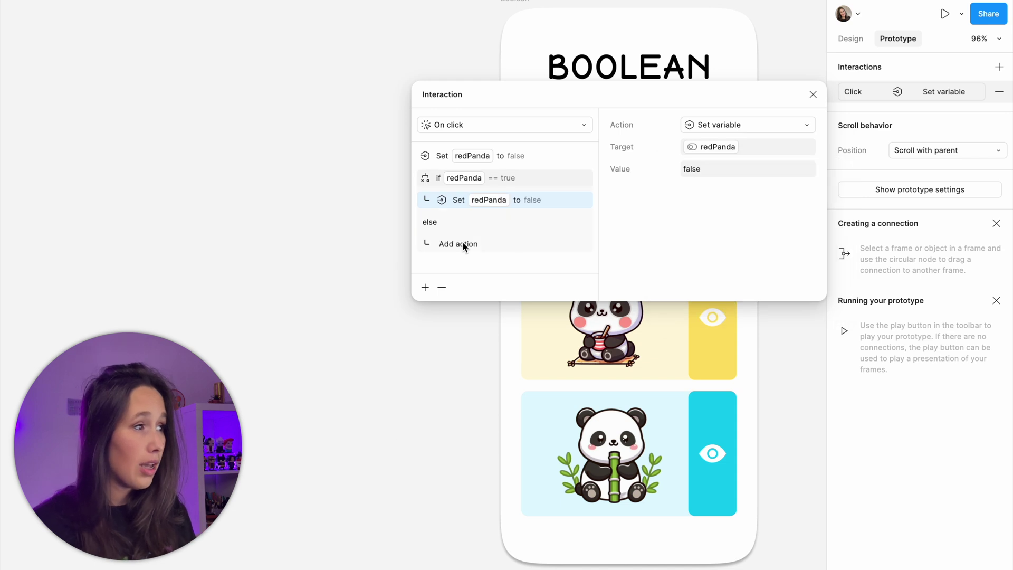
Under the else branch of the red button's conditional, add a Set variable action that sets redPanda to True
click(463, 243)
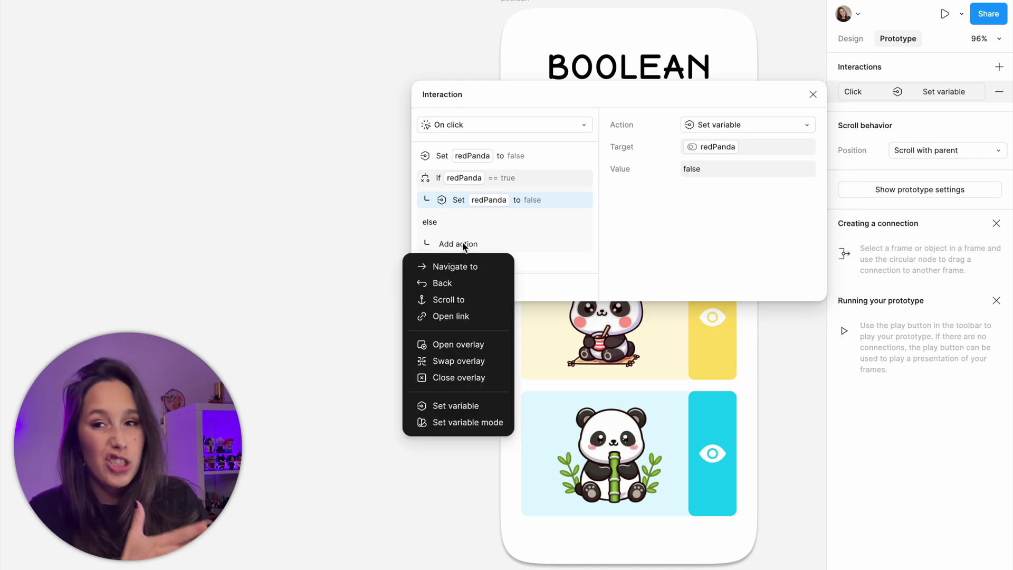
click(479, 403)
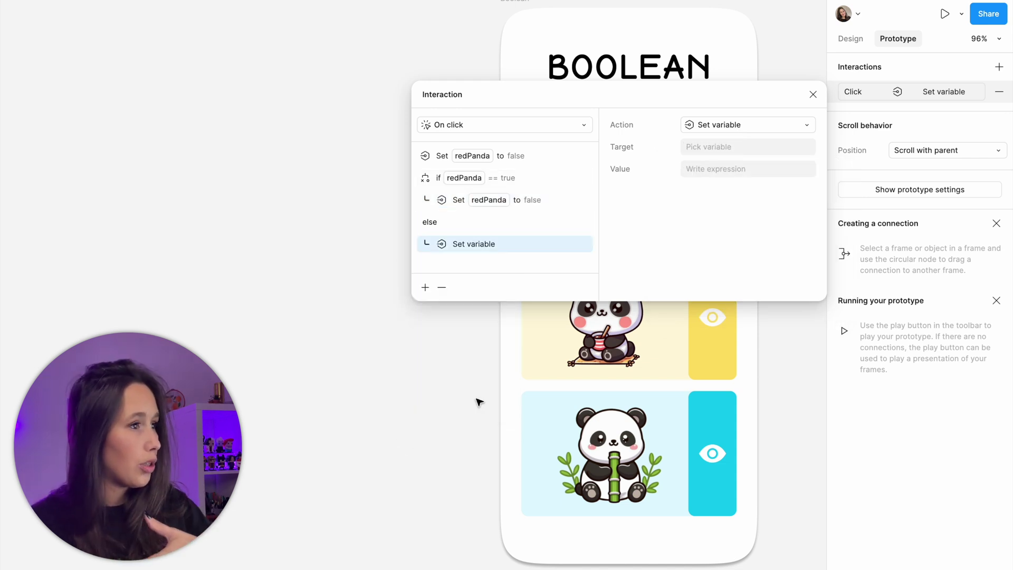
click(730, 150)
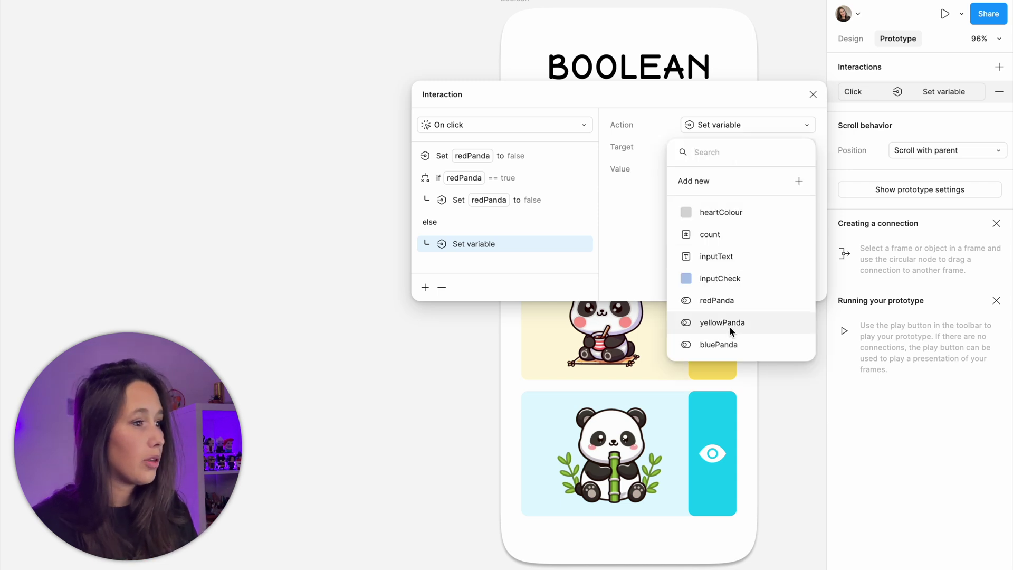
click(717, 300)
click(725, 231)
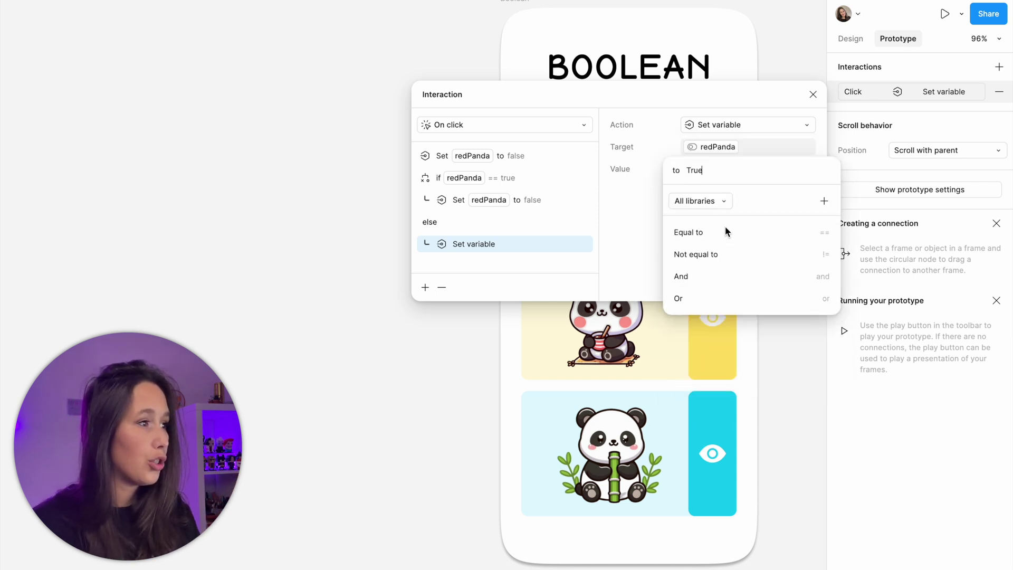
click(613, 248)
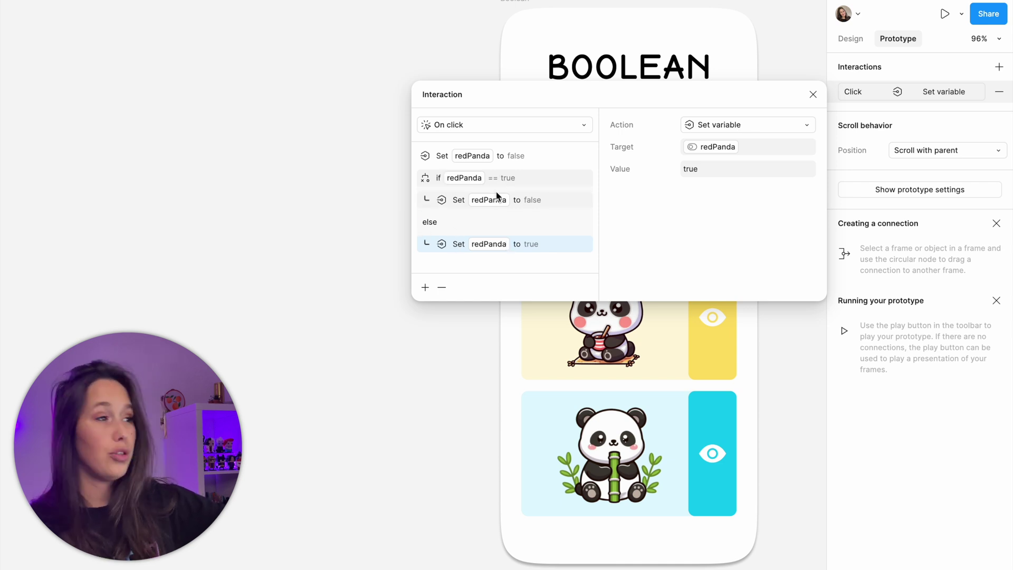
Delete the standalone Set redPanda to false action above the red button's conditional and close the interaction settings
click(508, 156)
click(441, 287)
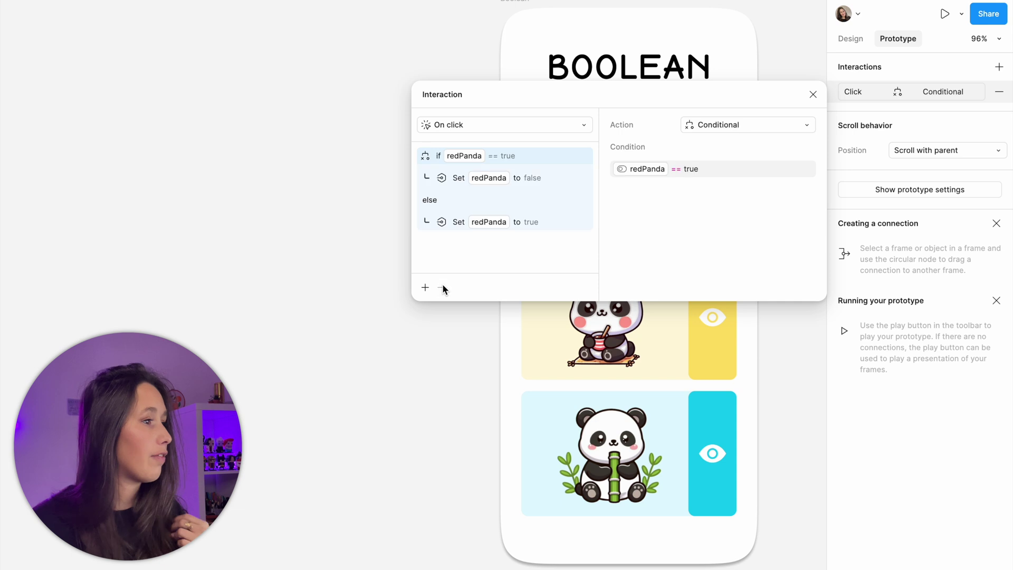
click(319, 258)
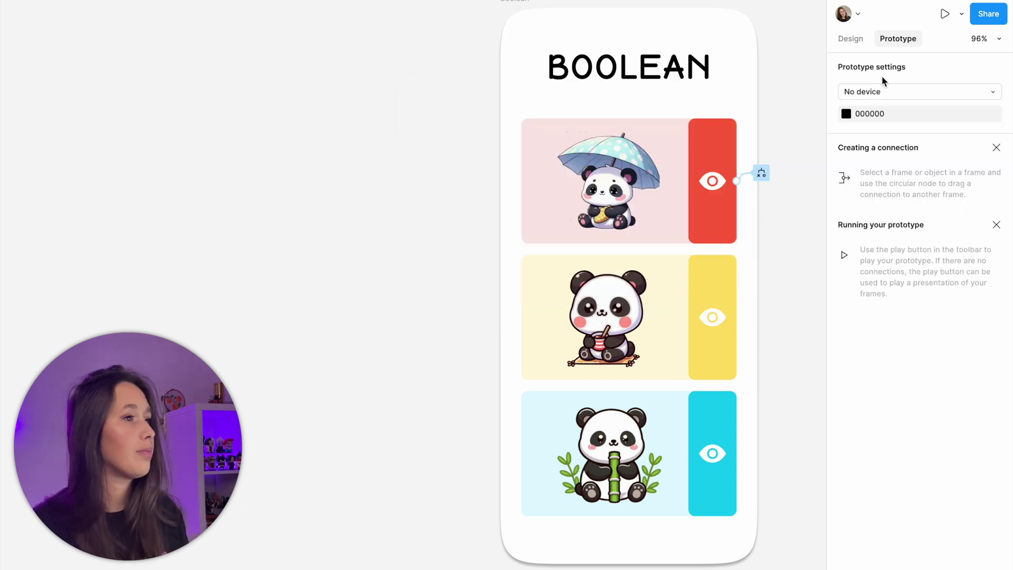
Preview the Boolean frame, repeatedly toggle the umbrella panda with the red eye button and close the preview
click(514, 14)
key(shift+space)
click(725, 203)
click(726, 204)
click(725, 204)
click(726, 204)
click(733, 204)
click(733, 204)
click(733, 204)
click(734, 203)
click(734, 203)
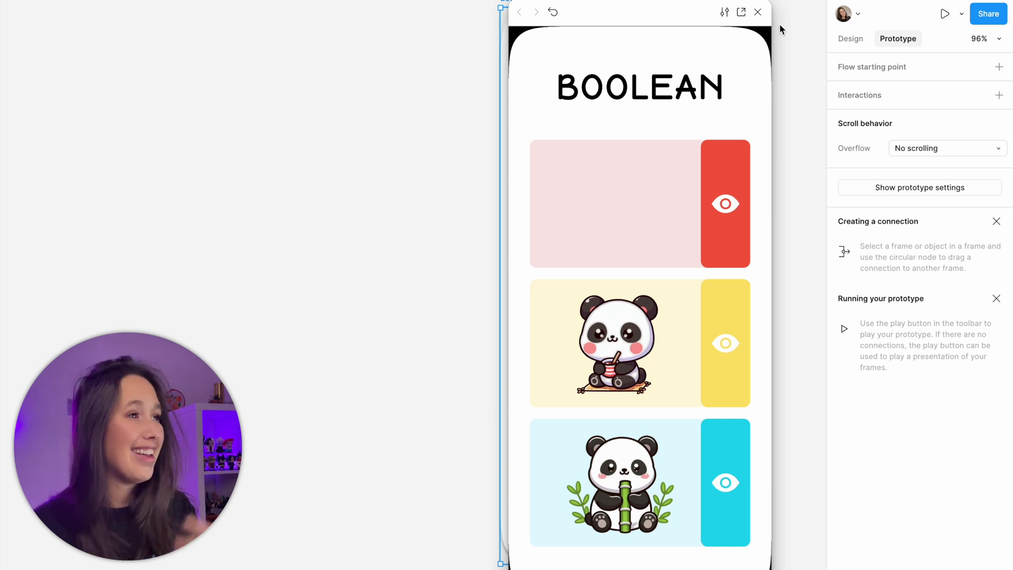
click(716, 149)
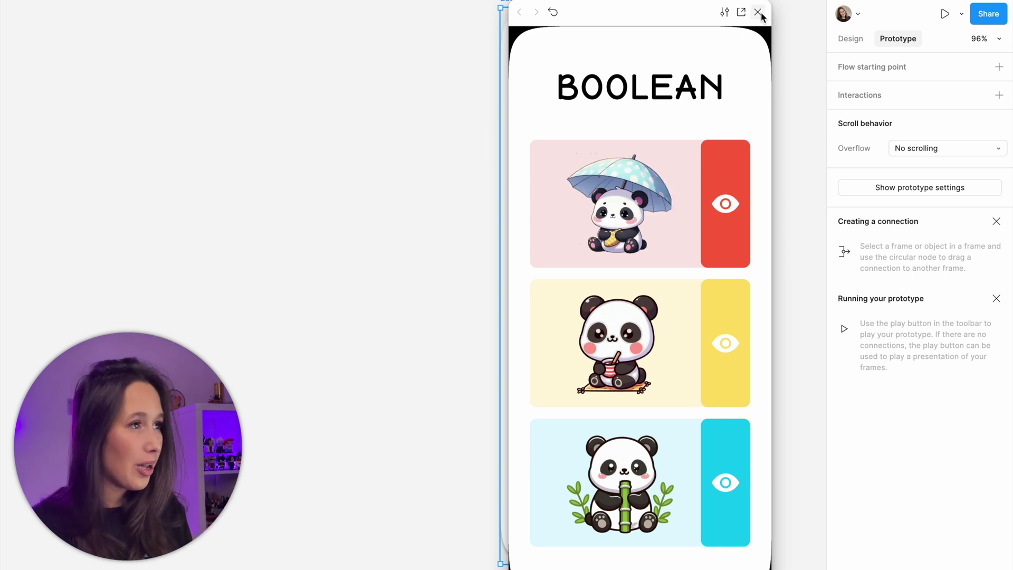
click(758, 12)
Copy the red button's conditional click interaction and paste it onto the yellow and blue button rectangles
click(762, 172)
key(super+c)
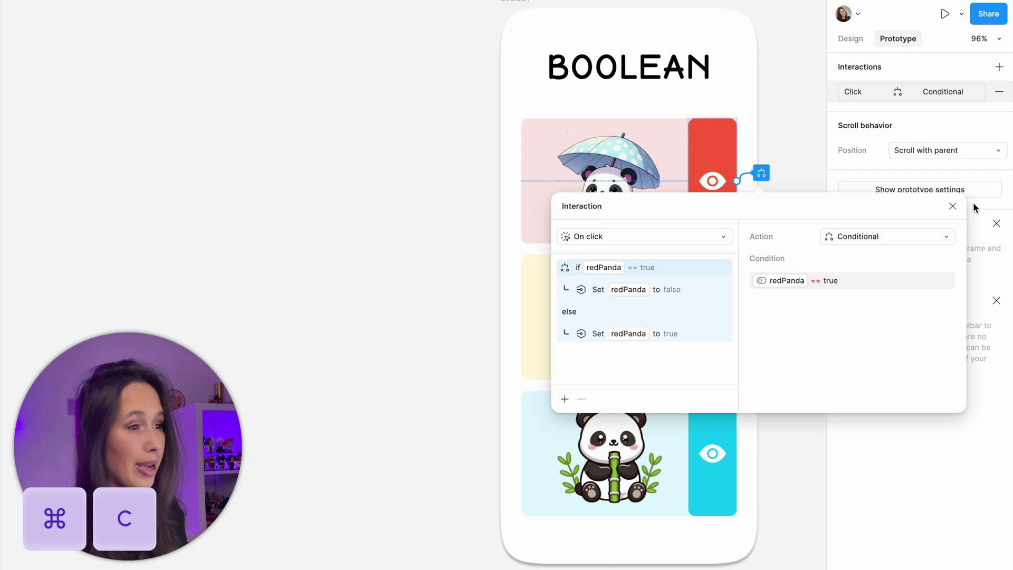
click(953, 206)
click(712, 342)
shift+click(713, 421)
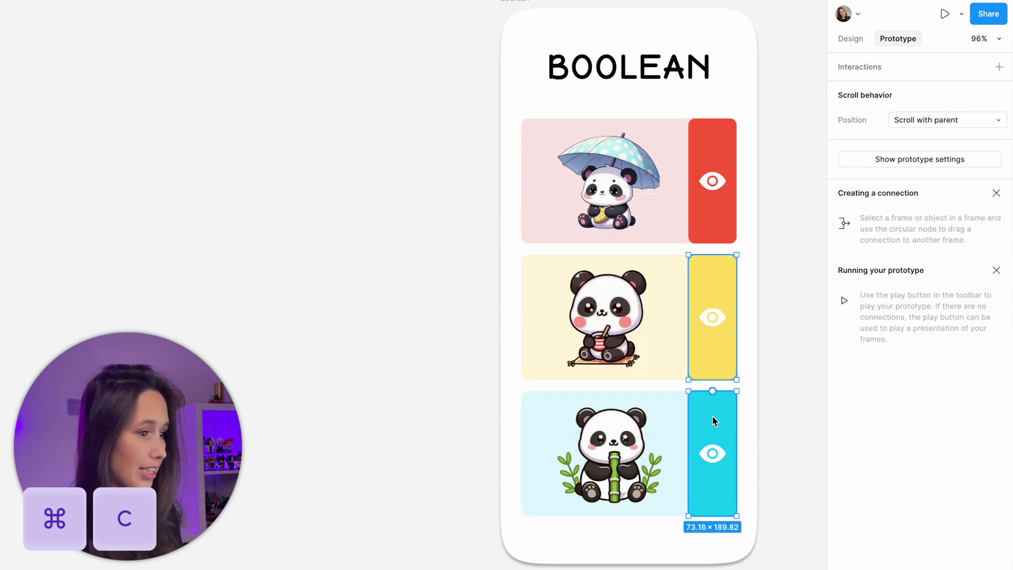
key(super+v)
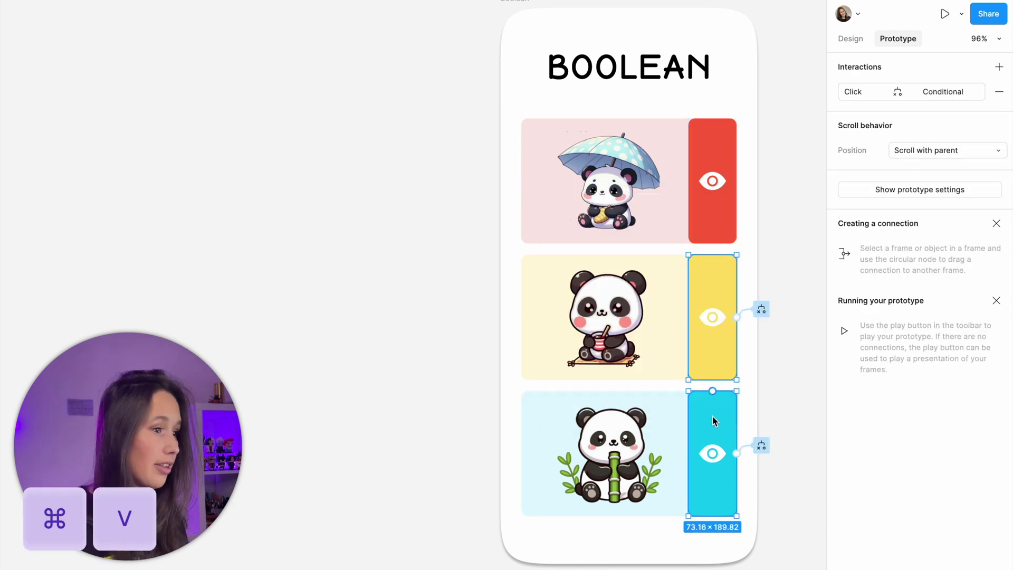
Replace redPanda with yellowPanda in the condition of the yellow button's click interaction
click(761, 309)
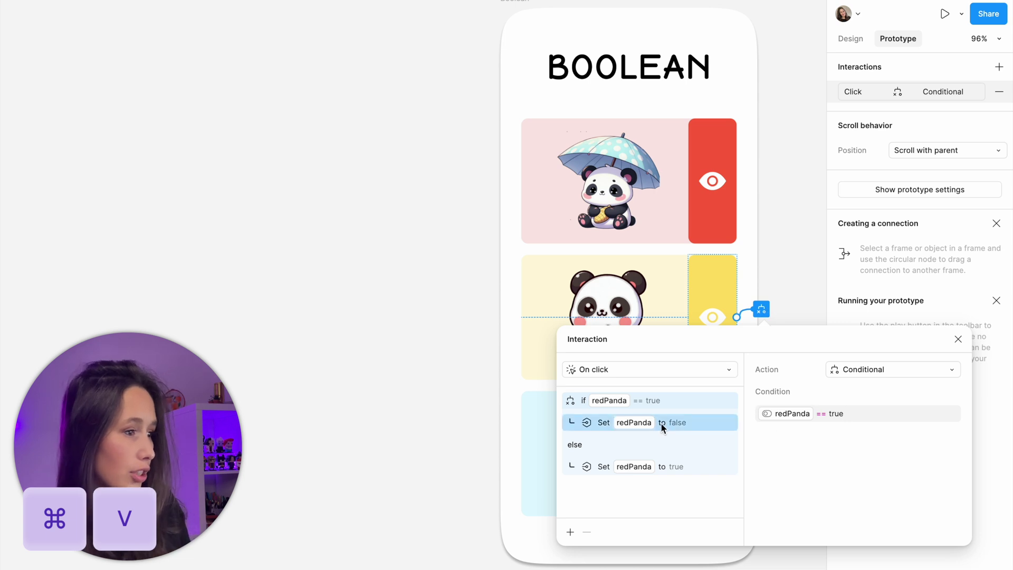
click(784, 419)
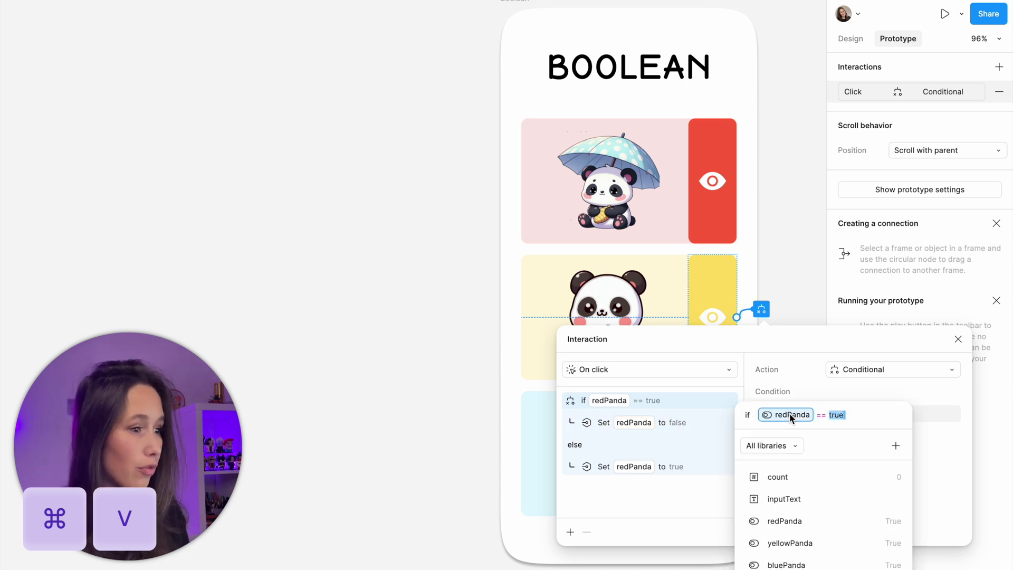
click(793, 543)
click(622, 466)
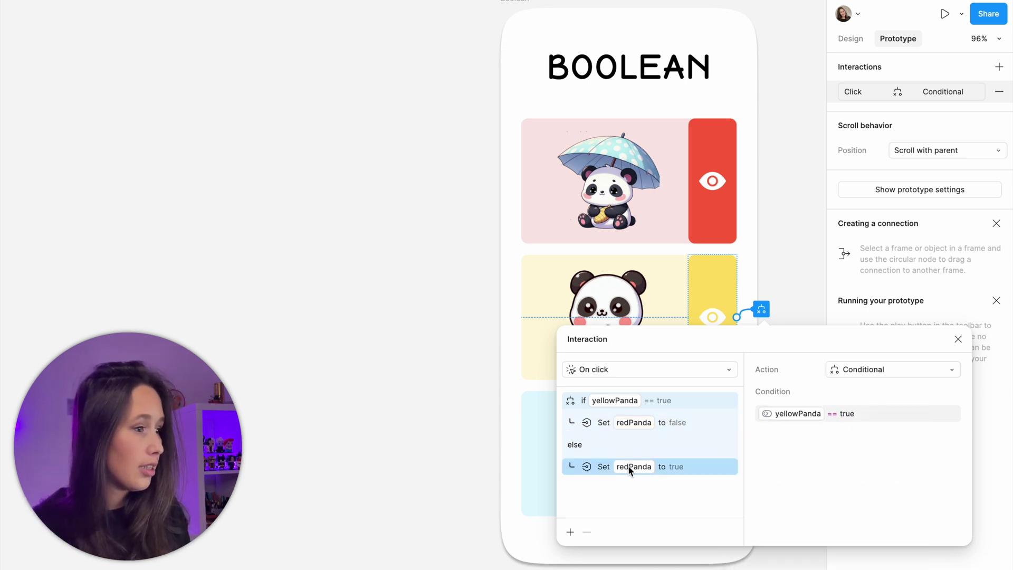
Retarget both Set variable actions, if and else, of the yellow button's conditional to yellowPanda and close the interaction settings
click(635, 421)
click(866, 391)
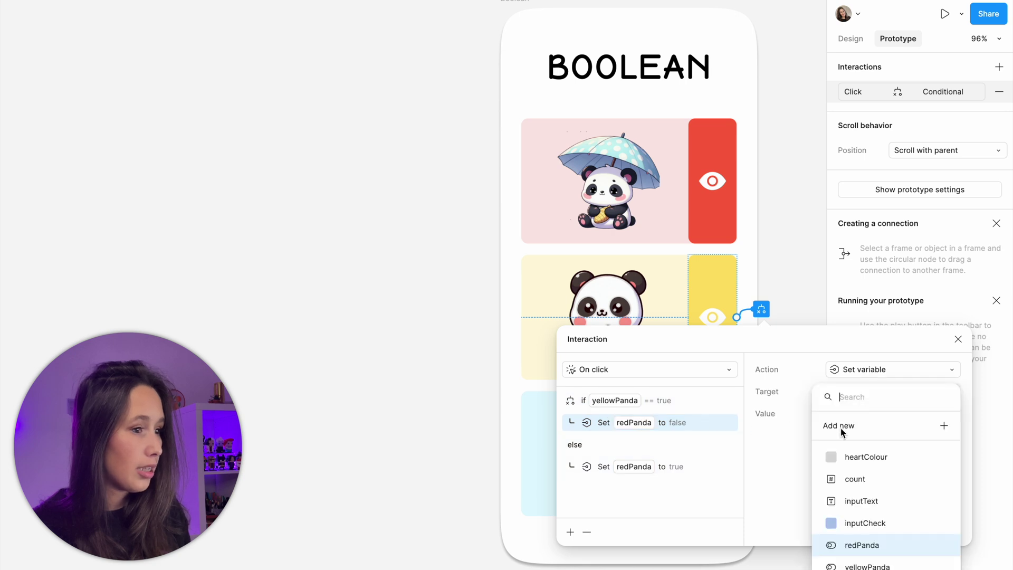
click(857, 565)
click(631, 469)
click(632, 468)
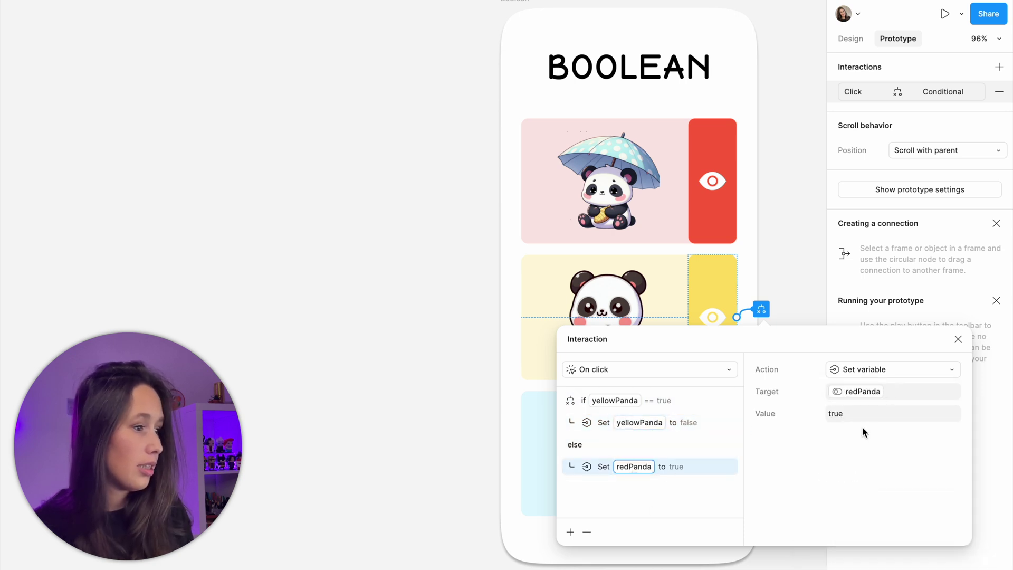
click(865, 393)
click(866, 565)
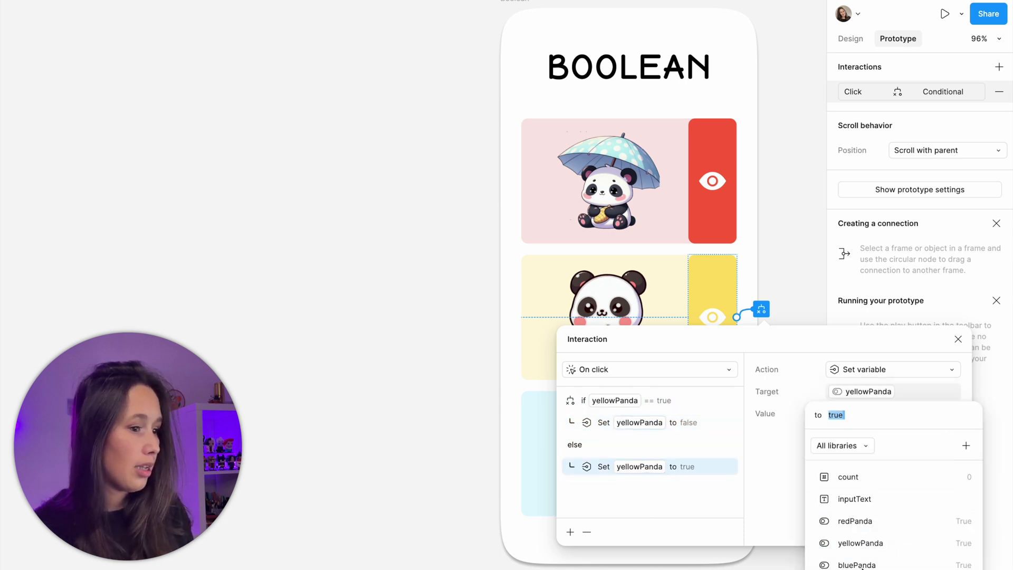
click(789, 264)
click(804, 286)
Replace redPanda with bluePanda in the condition of the blue button's click interaction
click(760, 446)
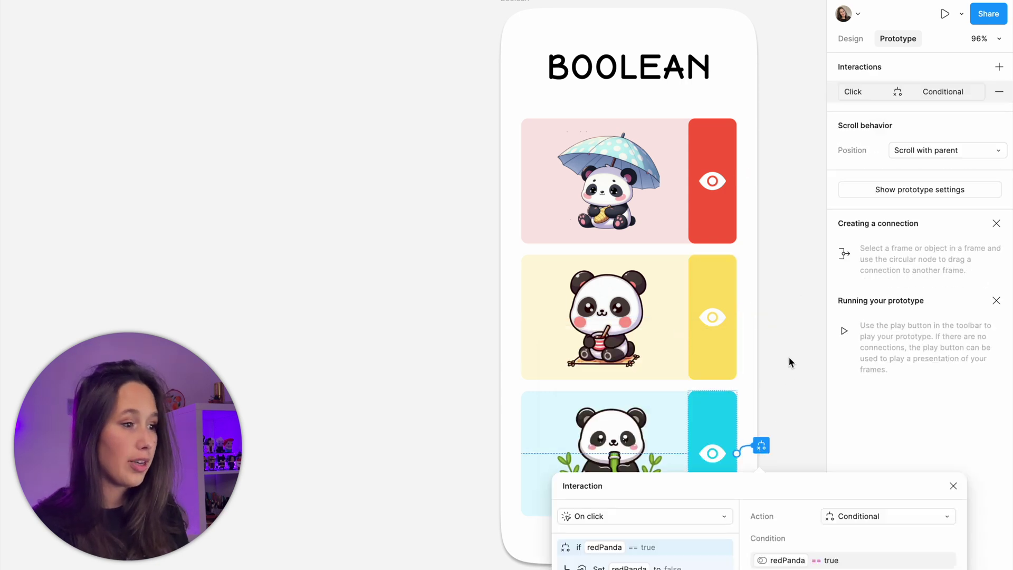
drag(791, 481, 817, 90)
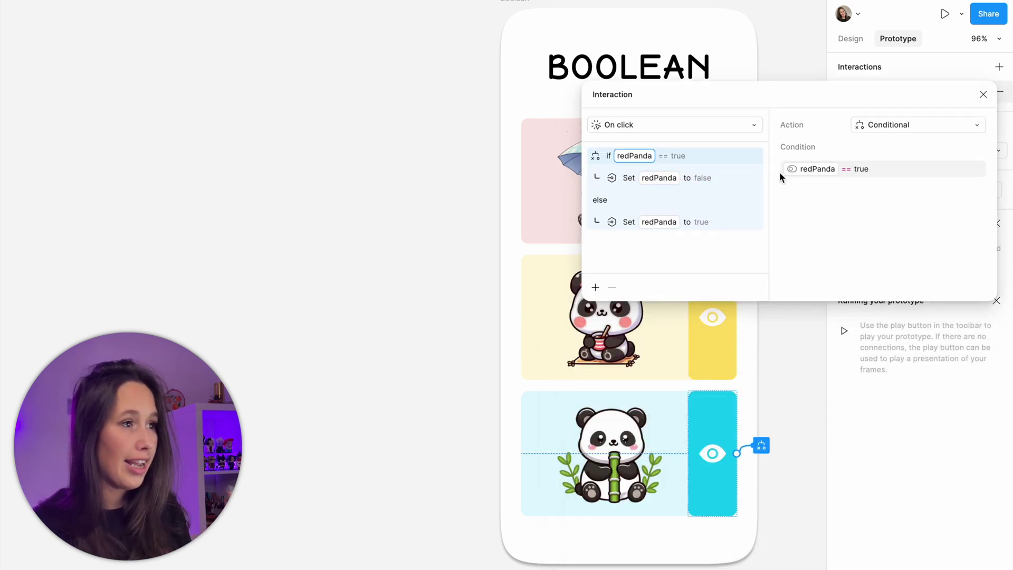
click(817, 169)
click(821, 318)
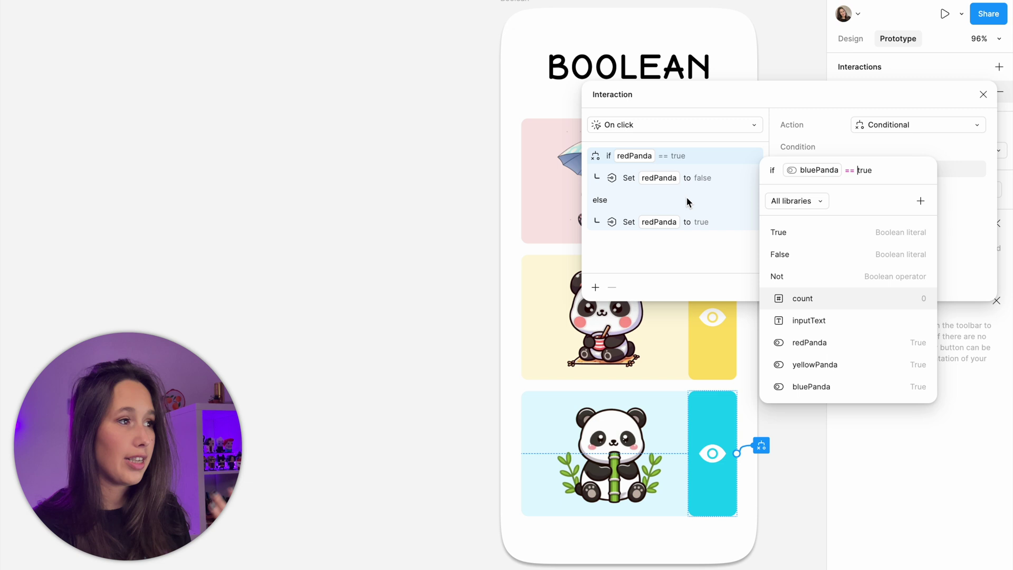
click(664, 178)
Preview the Boolean frame and test hiding and showing the pandas with the red, yellow and blue eye buttons
click(514, 5)
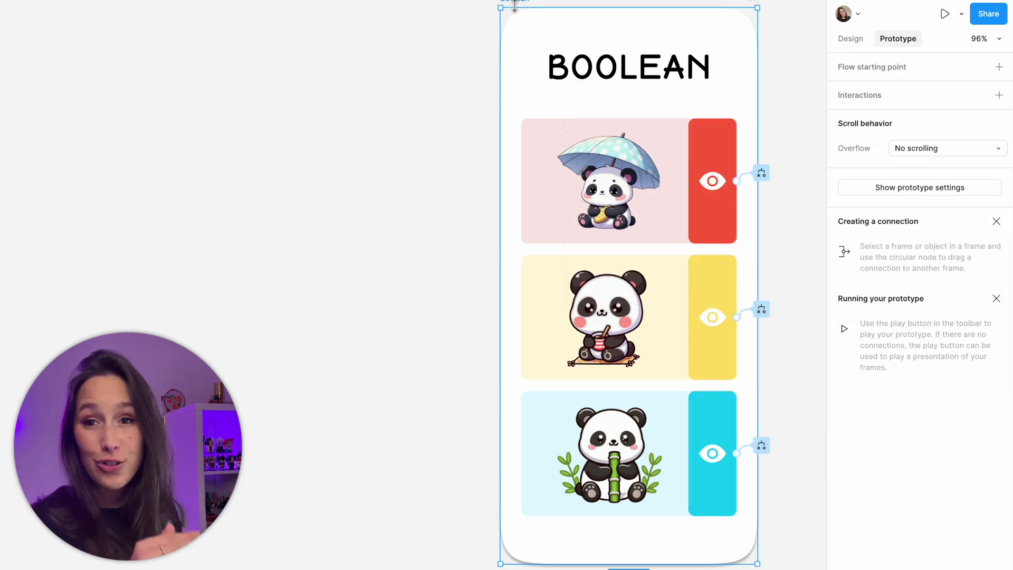
key(shift+space)
click(732, 460)
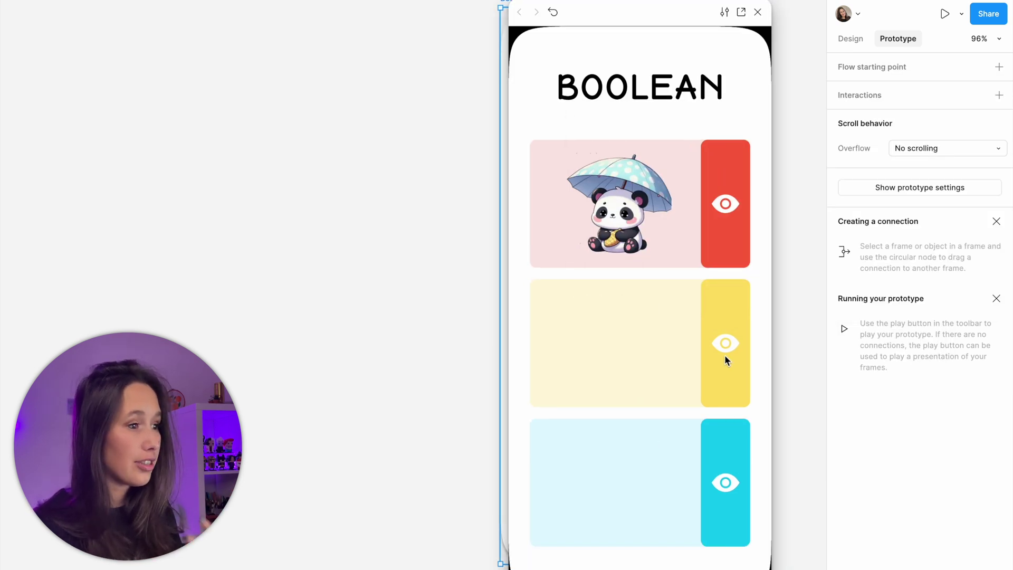
click(708, 435)
click(710, 465)
click(725, 343)
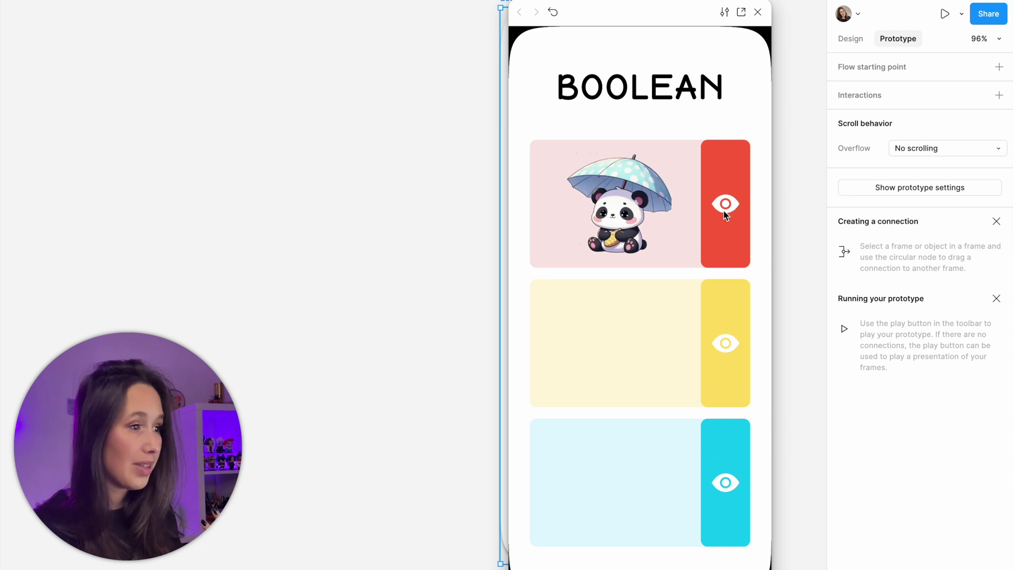
click(726, 216)
click(702, 405)
click(734, 463)
click(716, 199)
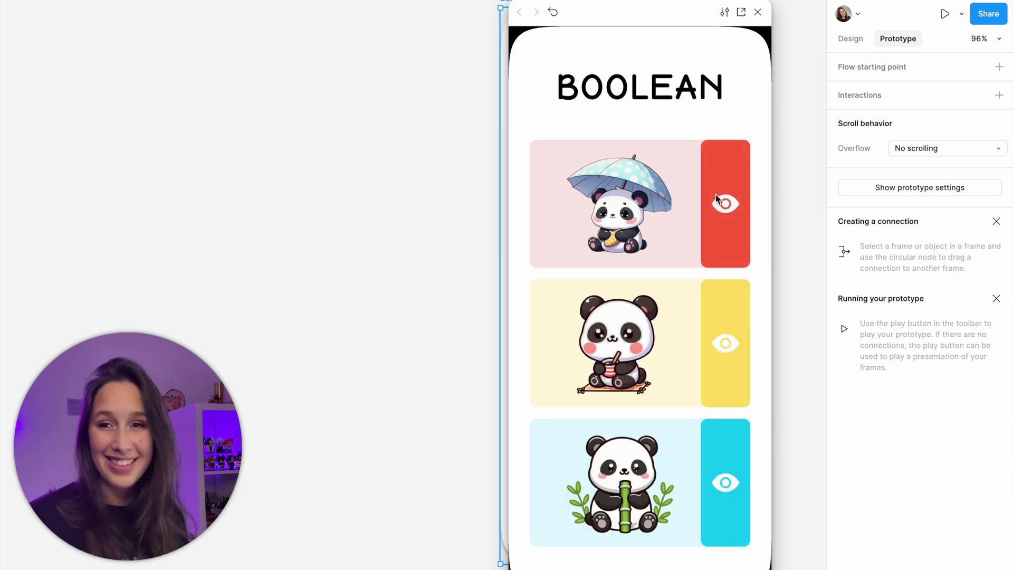